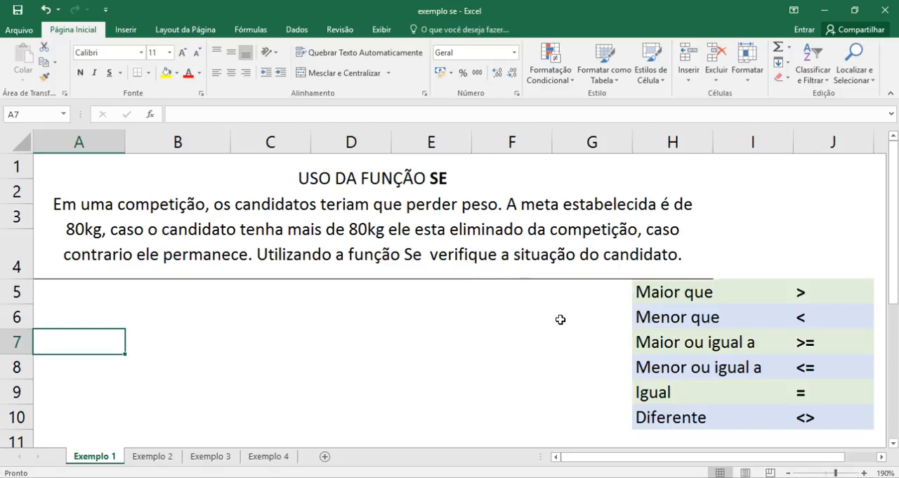
- Review the comparison operators listed in J5:J10, from "Maior que" to "Diferente"
click(809, 299)
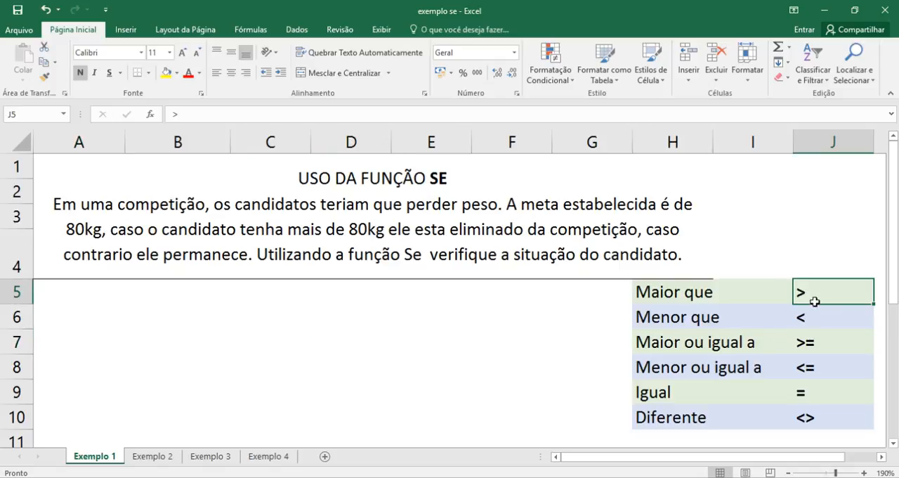
click(819, 319)
click(819, 333)
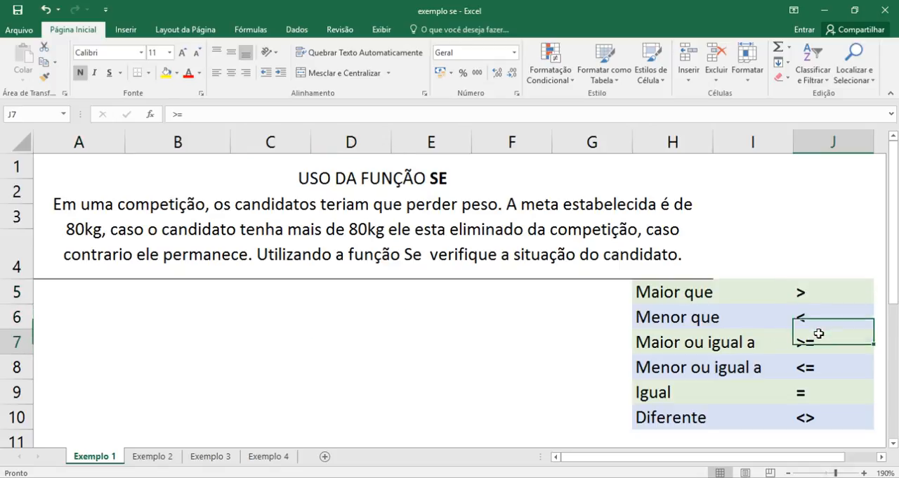
click(813, 299)
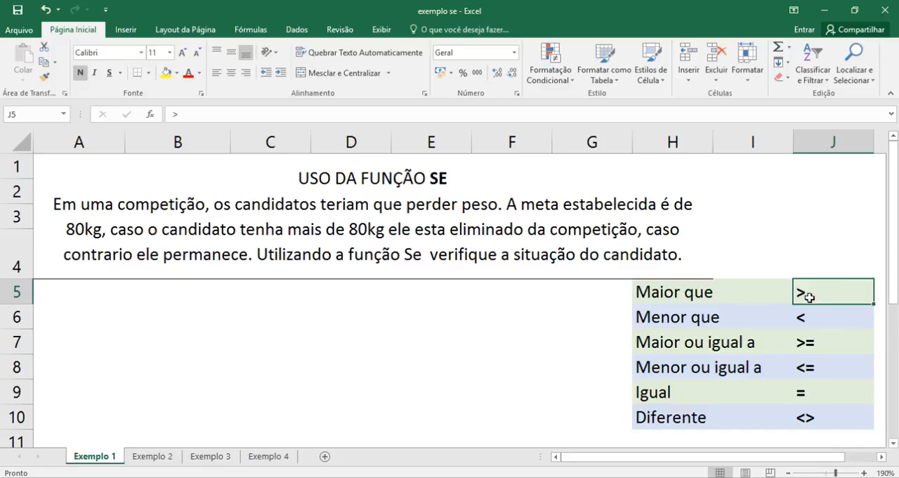
click(813, 315)
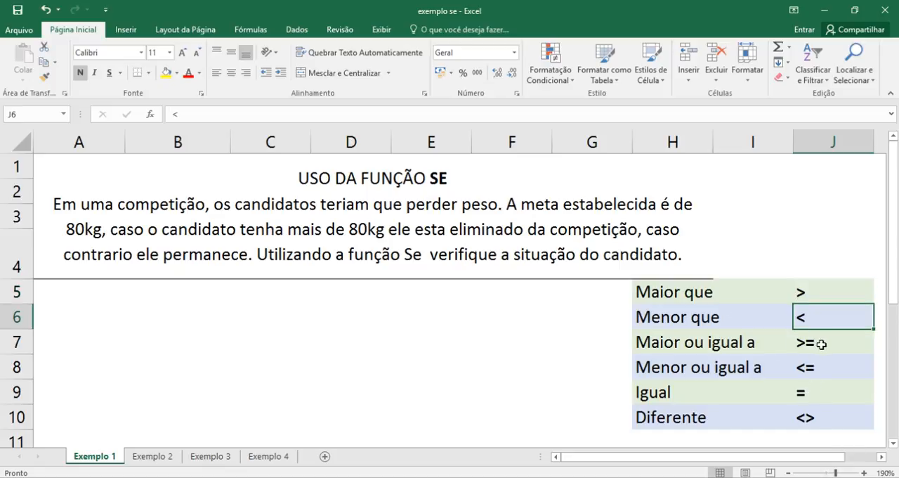
click(823, 344)
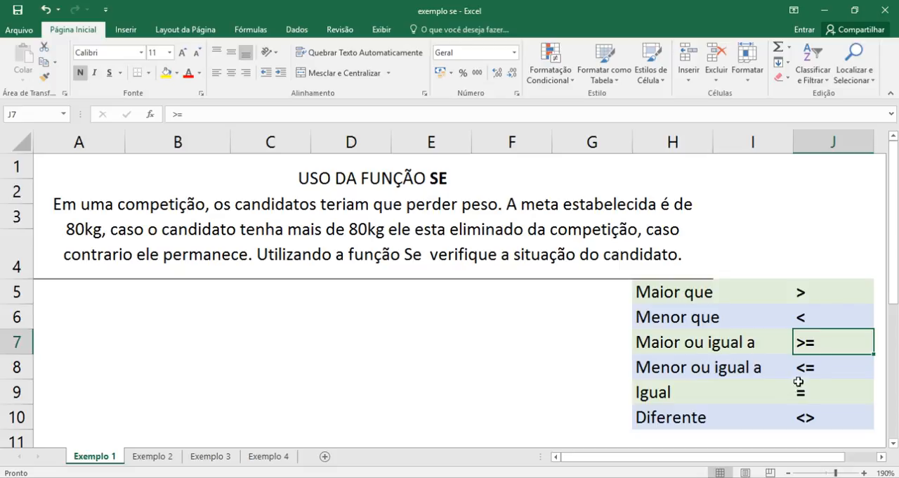
click(827, 373)
click(828, 395)
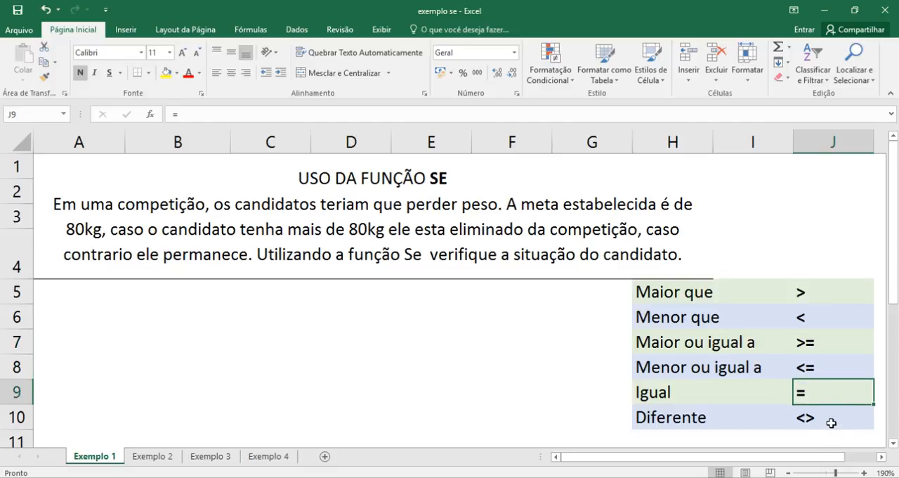
click(832, 421)
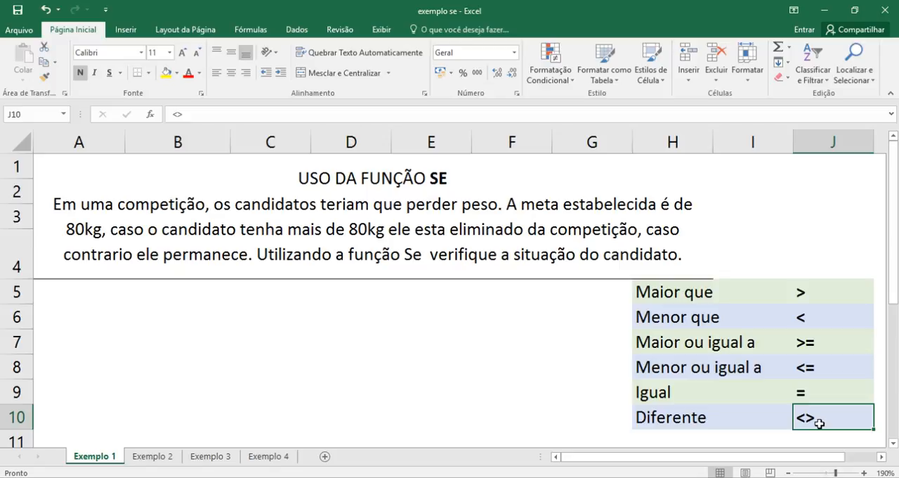
key(Up)
key(Up)
key(Up)
key(Up)
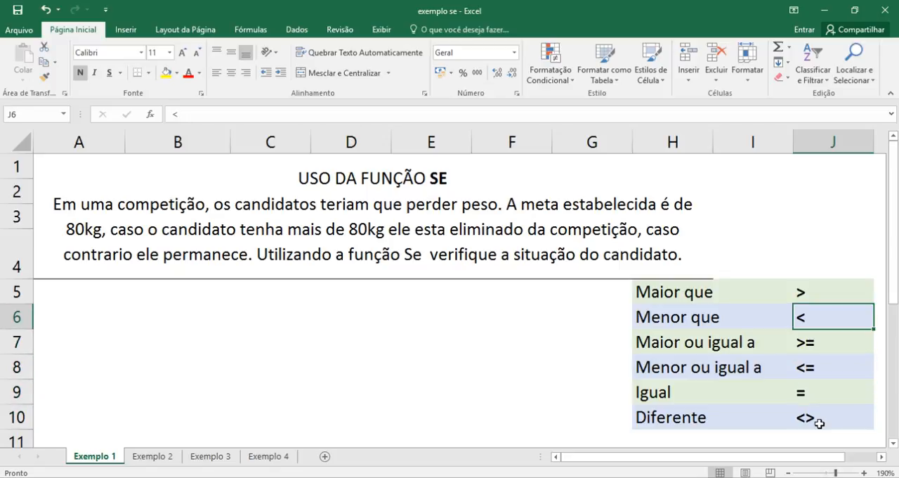
key(Up)
key(Down)
key(Down)
key(Down)
key(Down)
key(Down)
scroll(819, 423, down, 1)
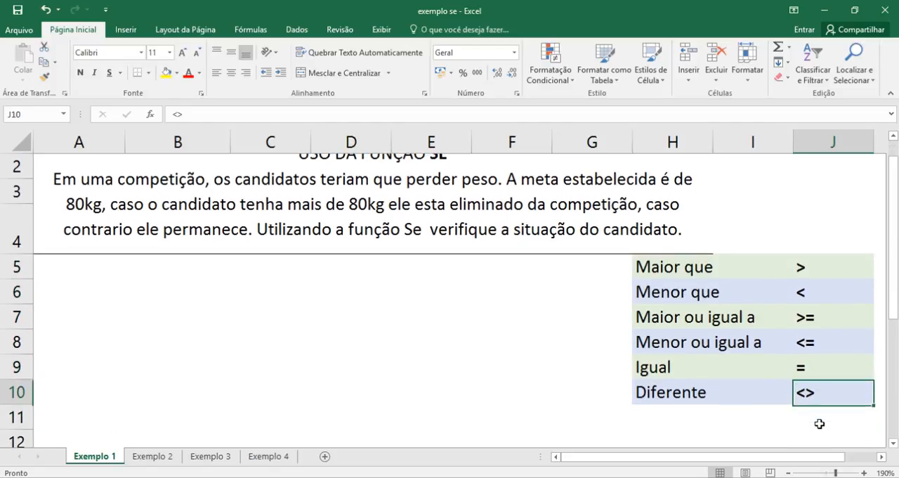
key(Up)
key(Up)
key(Up)
key(Up)
key(Up)
key(Up)
key(Up)
key(Up)
key(Up)
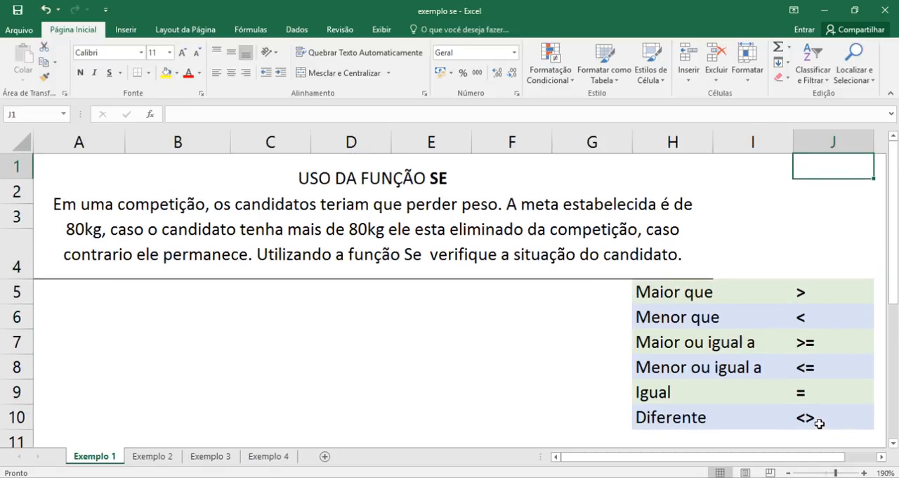
key(Left)
key(Left)
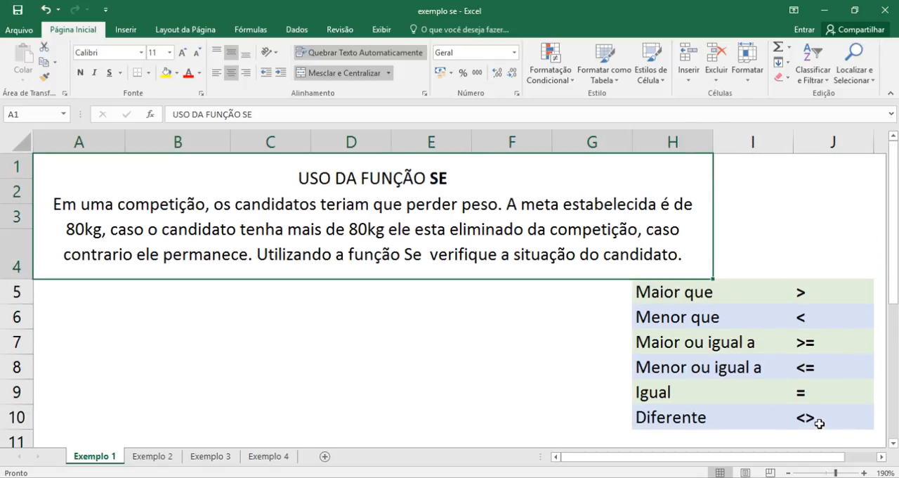
key(Down)
key(Left)
key(Left)
key(Left)
key(Left)
key(Left)
key(Left)
key(Left)
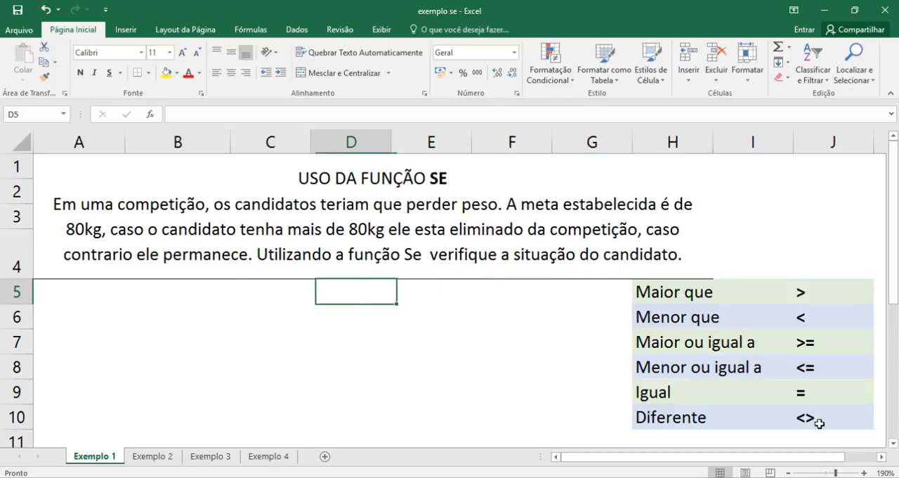
key(Down)
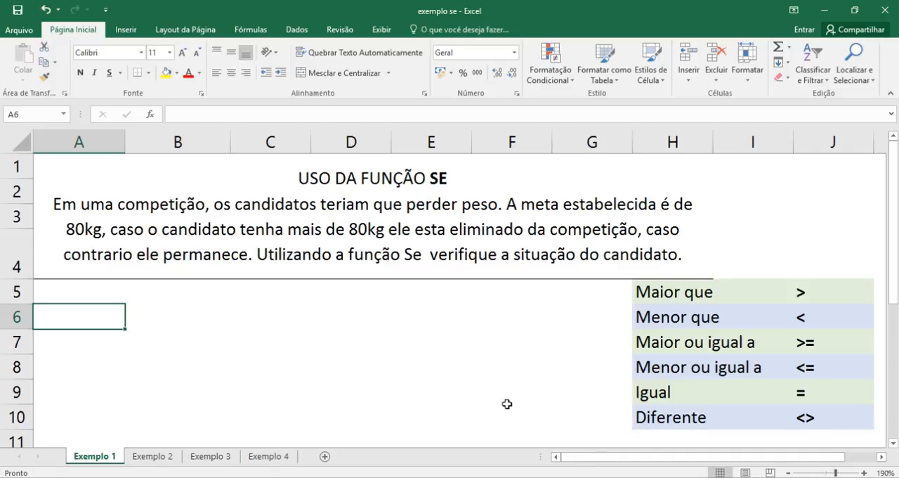
click(299, 363)
click(176, 349)
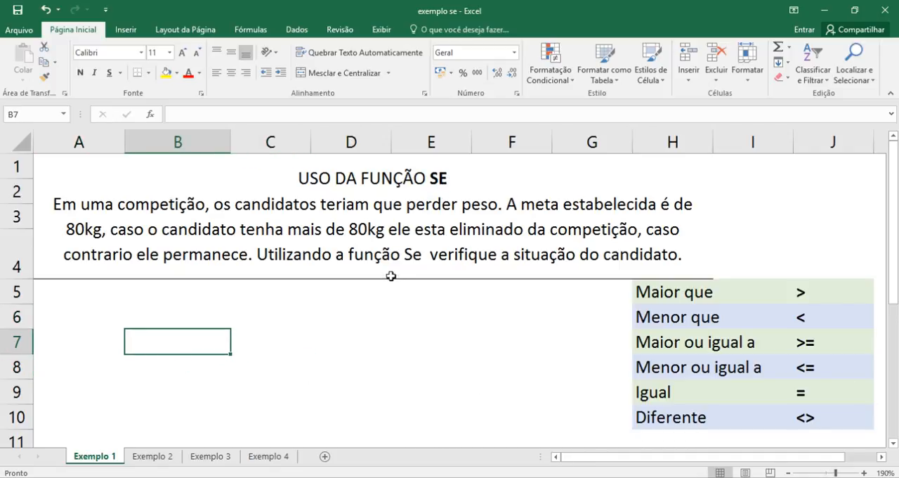
click(88, 341)
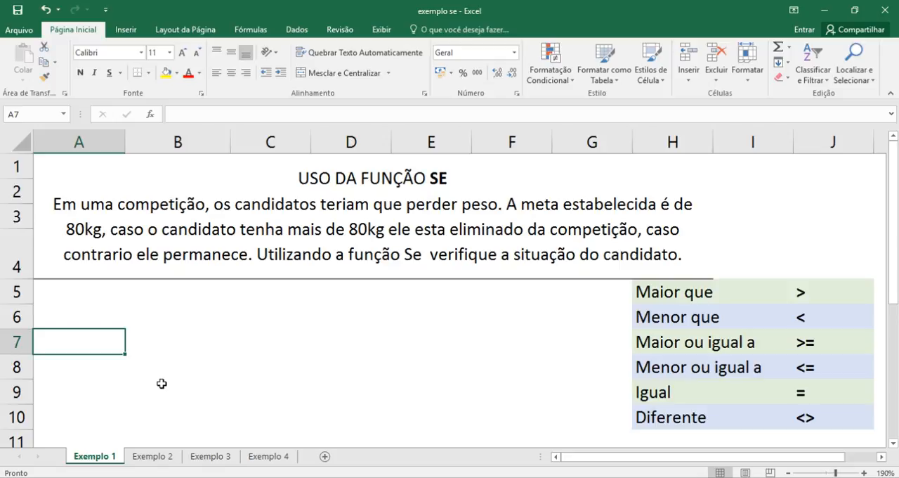
- Enter the headers "Peso" in cell A6 and "Situação" in cell B6
click(90, 324)
click(153, 381)
drag(75, 337, 68, 321)
click(68, 321)
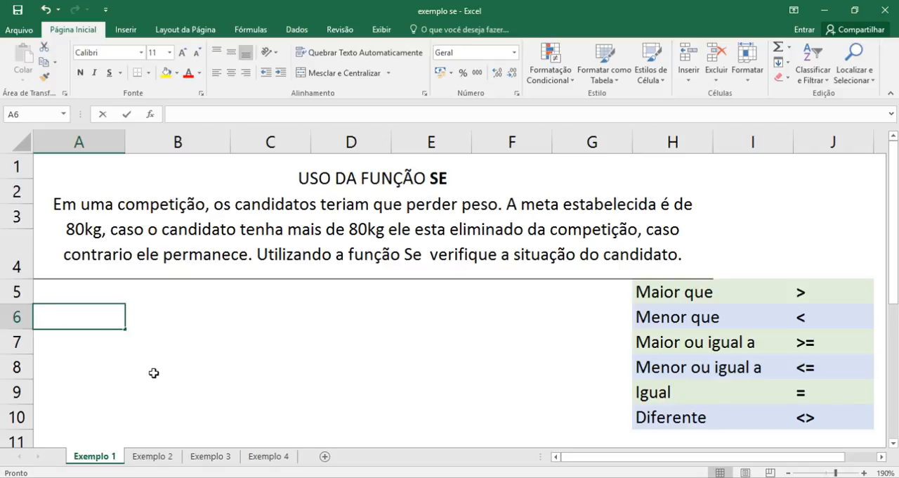
text(Peso)
key(Tab)
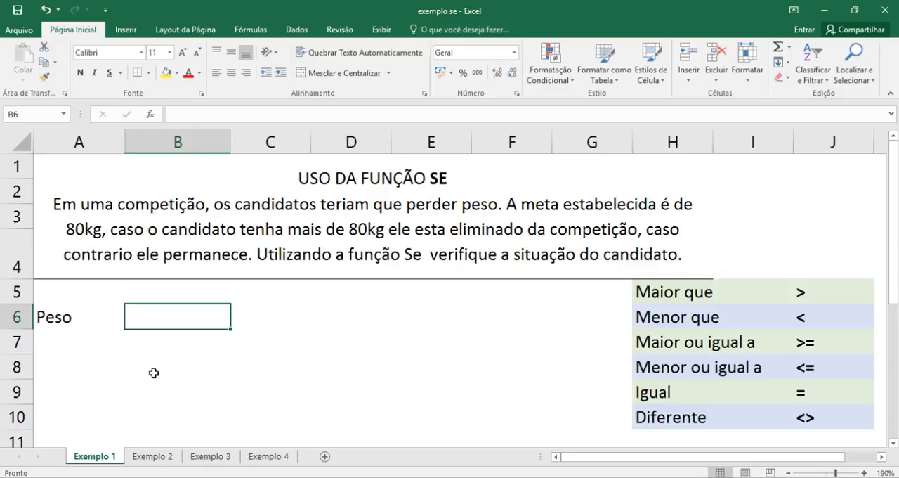
text(Sit)
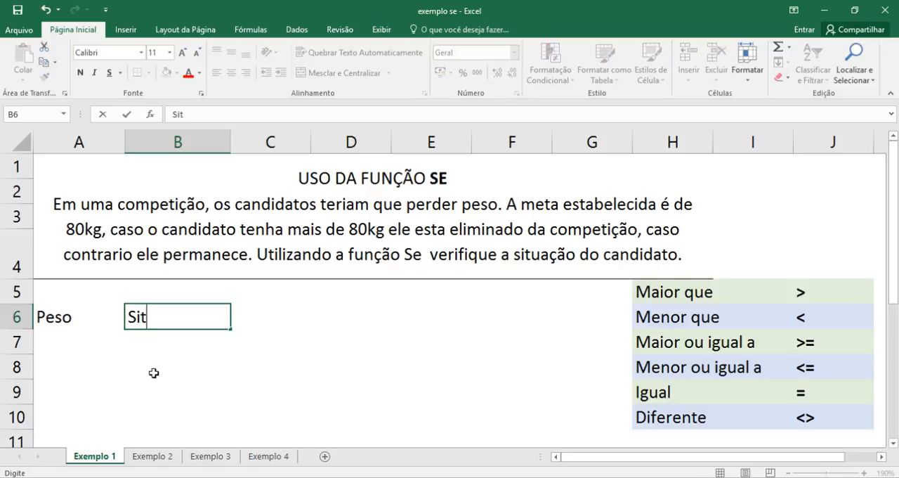
text(uação)
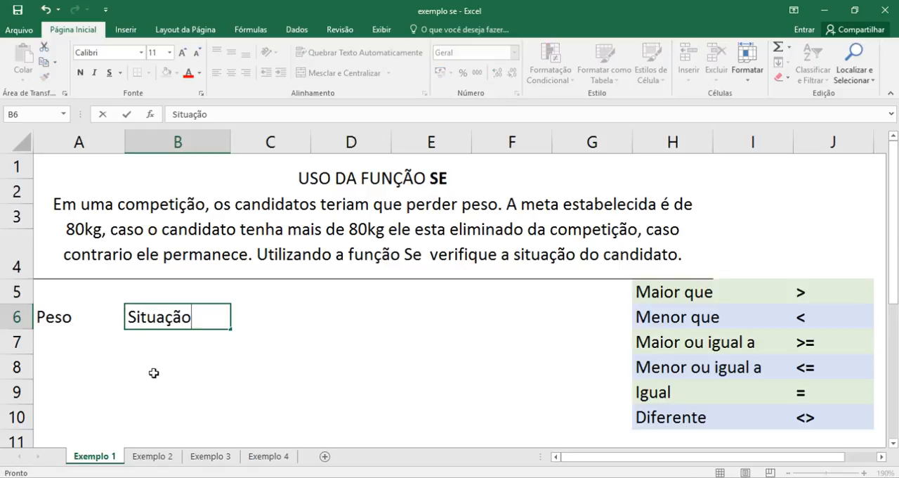
key(Return)
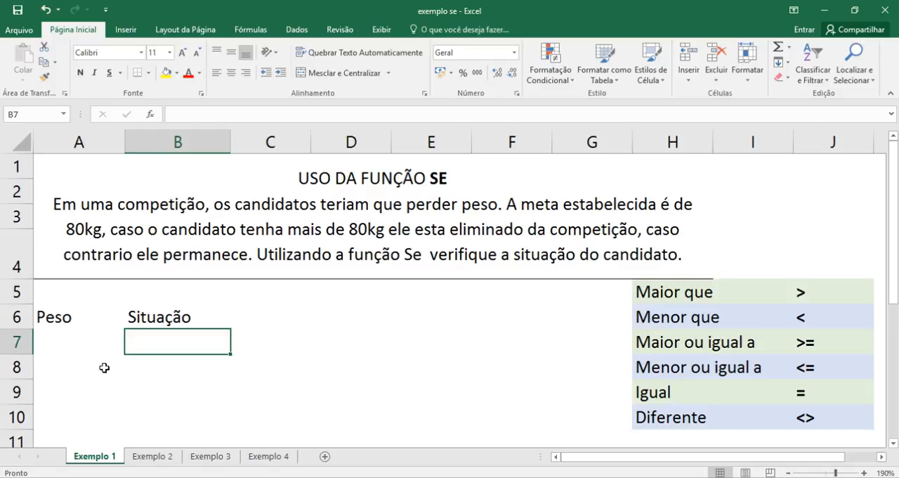
- Apply all borders to the range A6:B7
drag(82, 316, 169, 354)
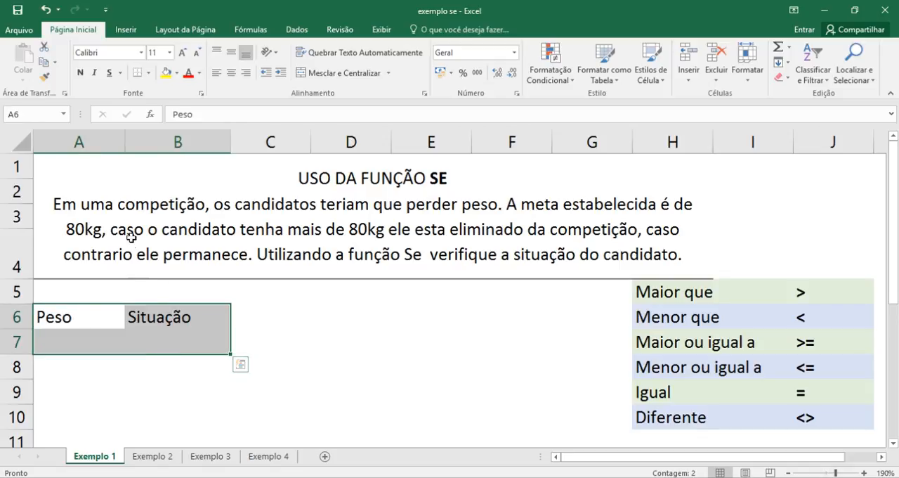
click(149, 73)
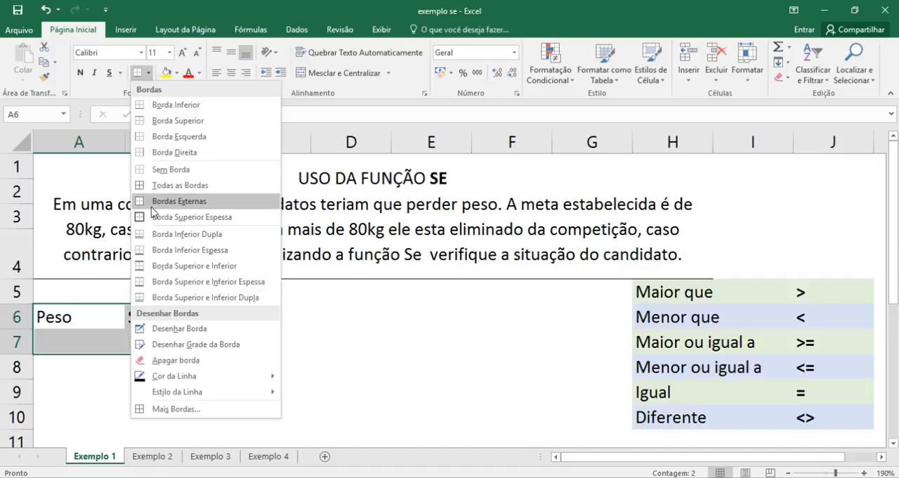
click(162, 186)
click(116, 390)
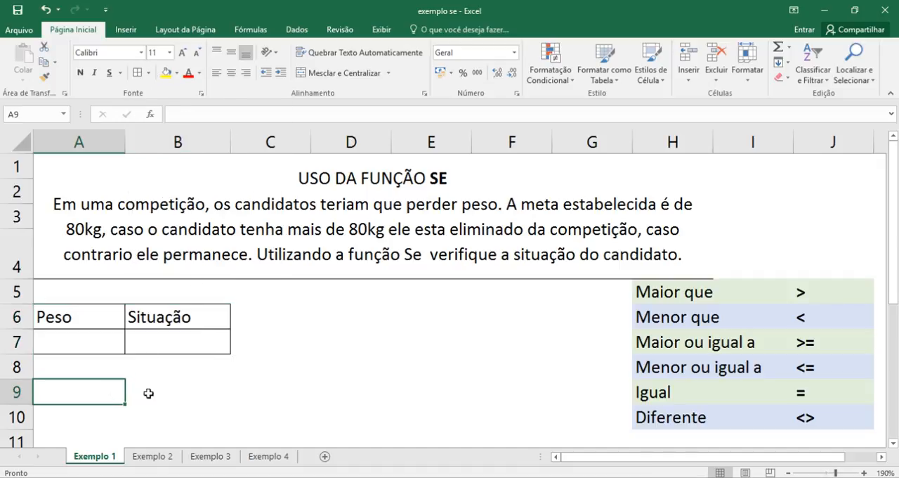
click(281, 375)
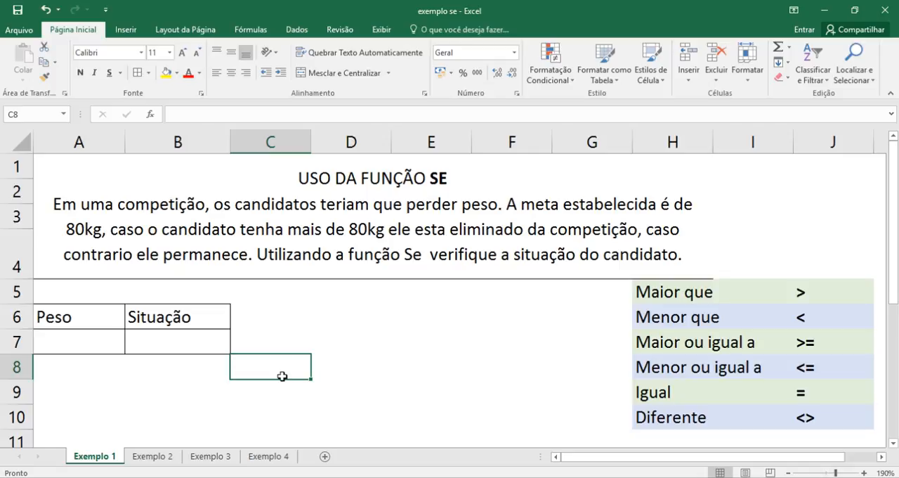
click(337, 368)
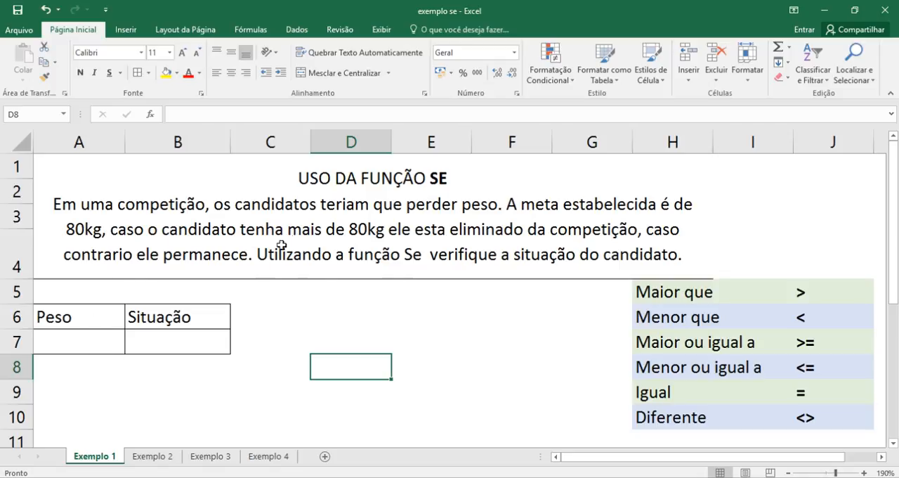
click(55, 339)
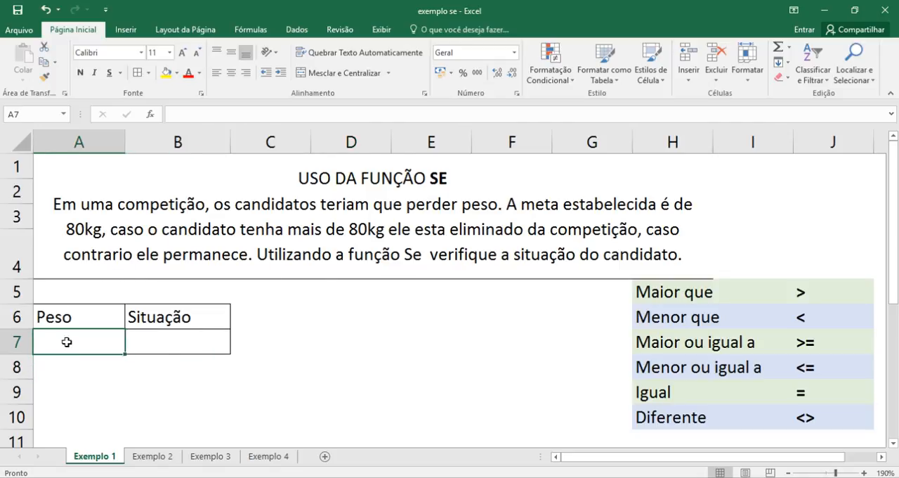
click(170, 347)
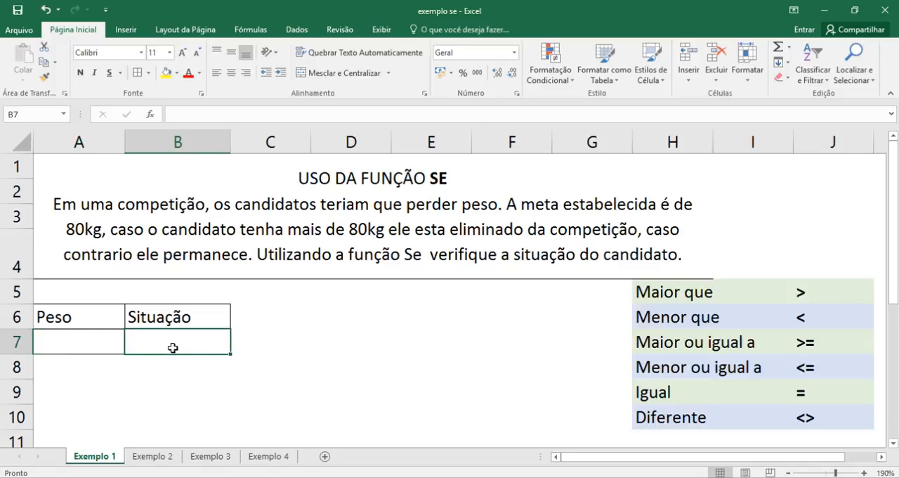
click(93, 344)
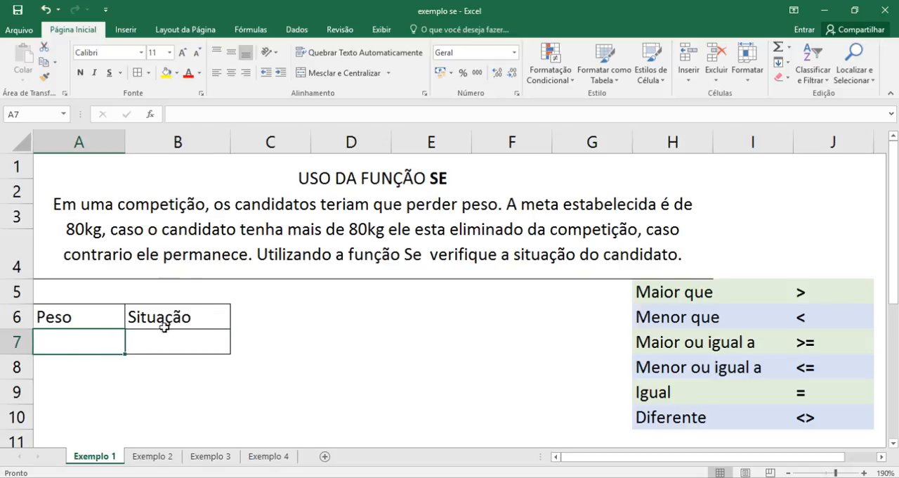
- Begin an SE formula in cell B7 with the logical test A7>80
click(219, 343)
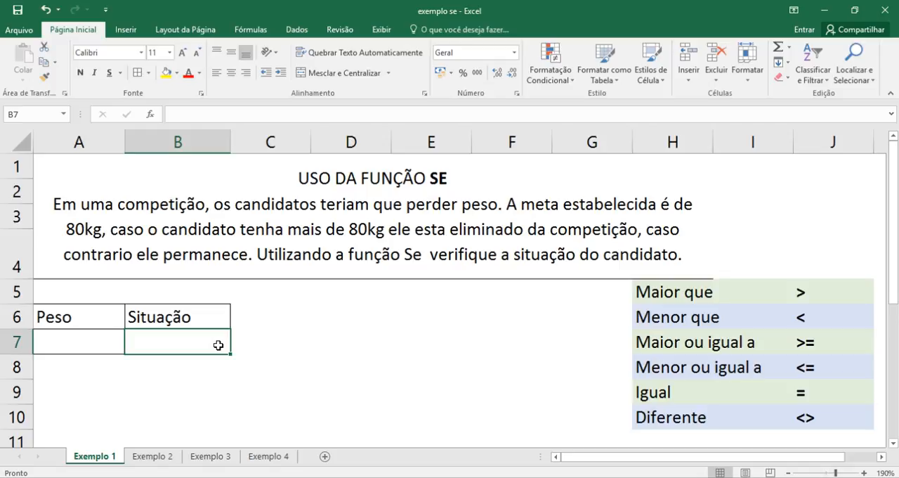
text(=se)
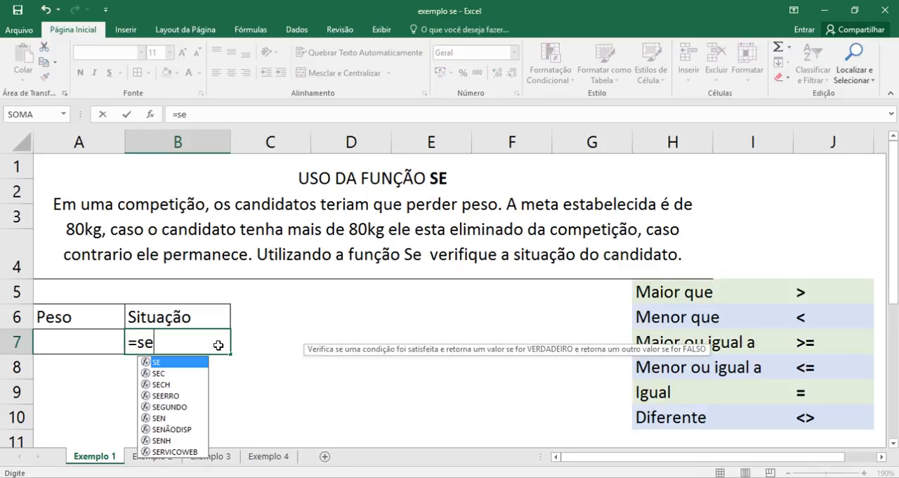
key(Tab)
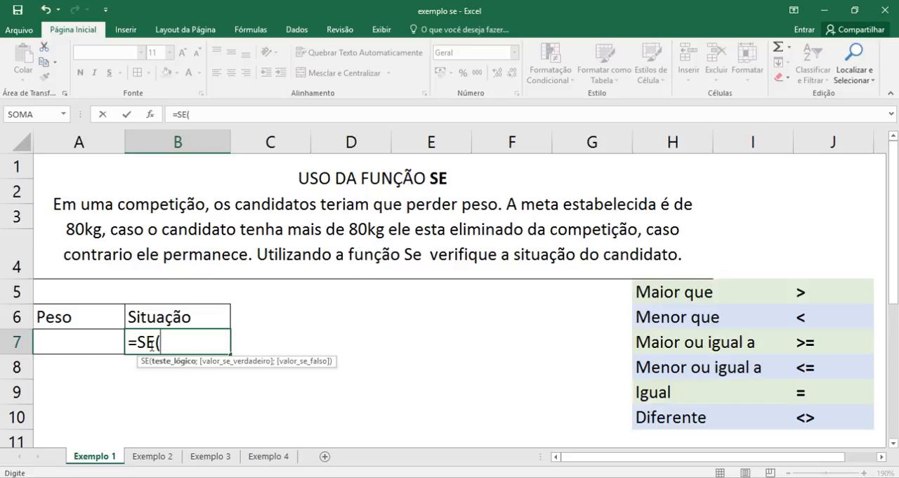
click(73, 342)
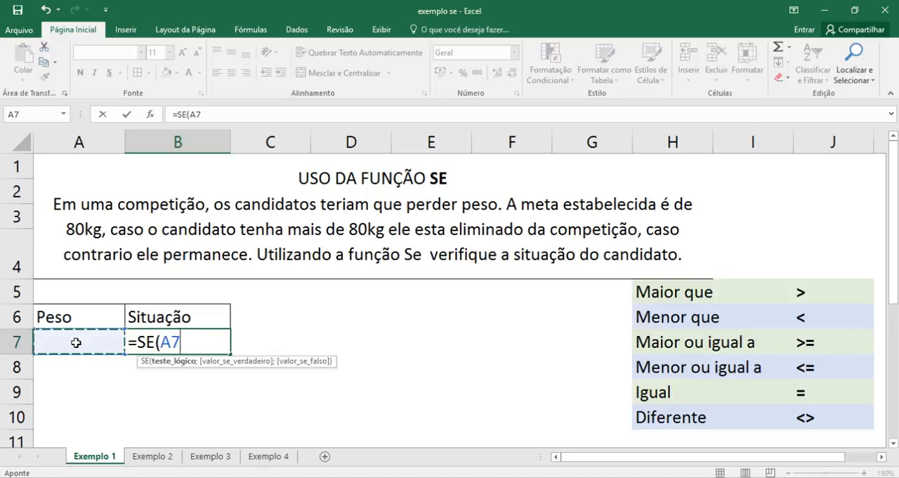
text(>)
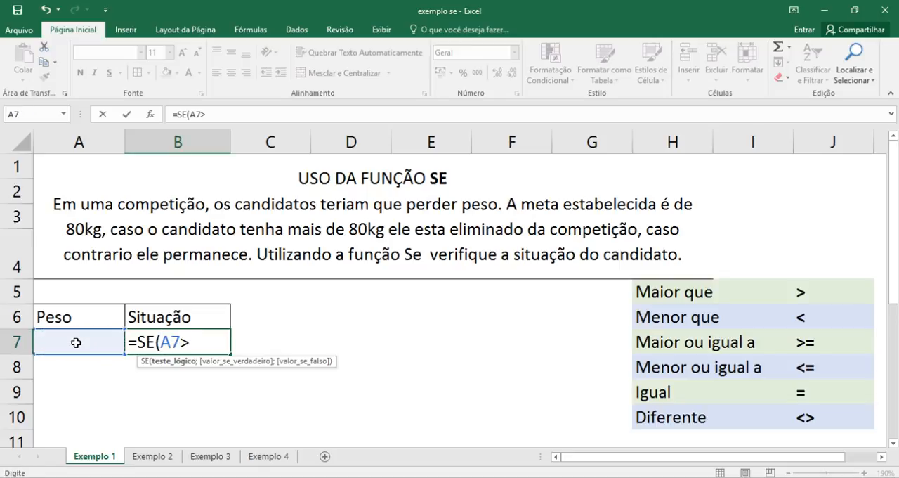
text(80)
text(;)
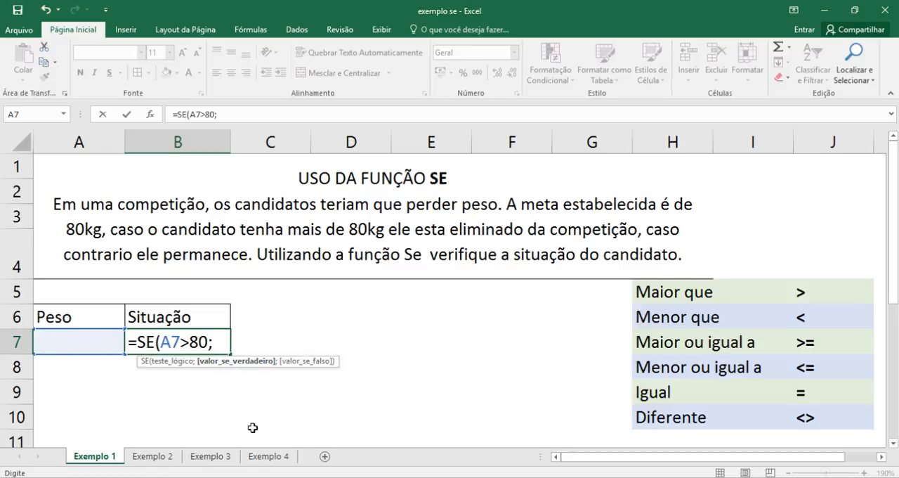
- Add "Eliminado" as the value-if-true argument of the SE formula in cell B7
text("Elimina)
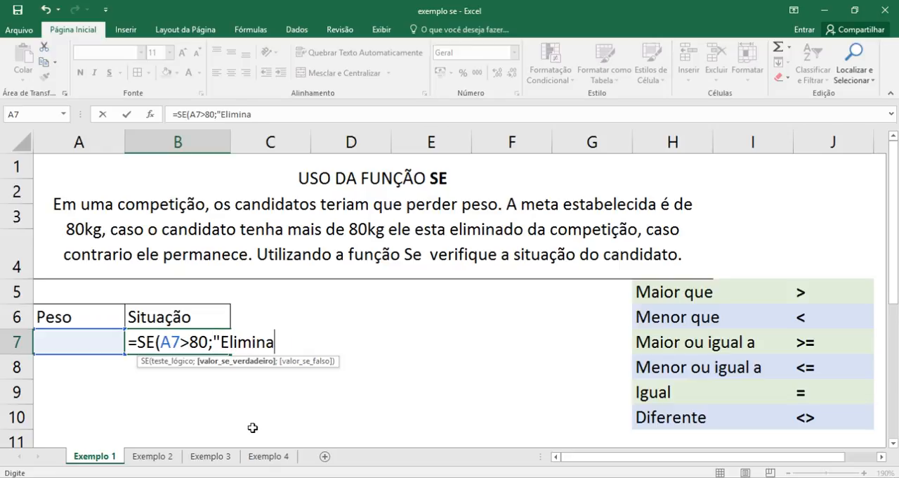
text(do")
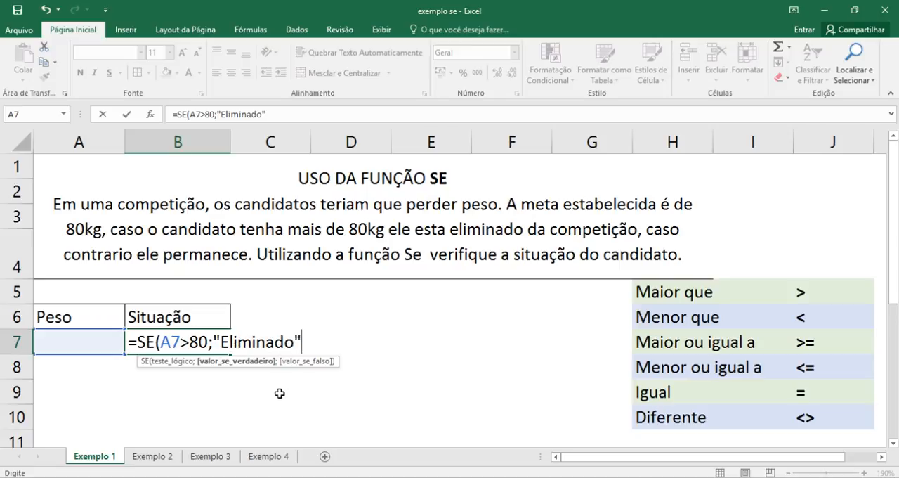
text(;)
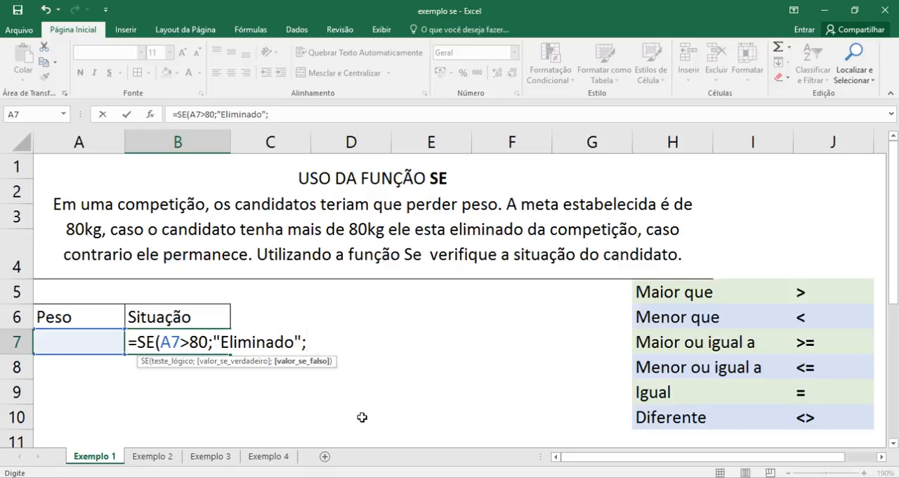
- Complete the SE formula in B7 with "Aprovado" as the value-if-false argument
text("Aprovado)
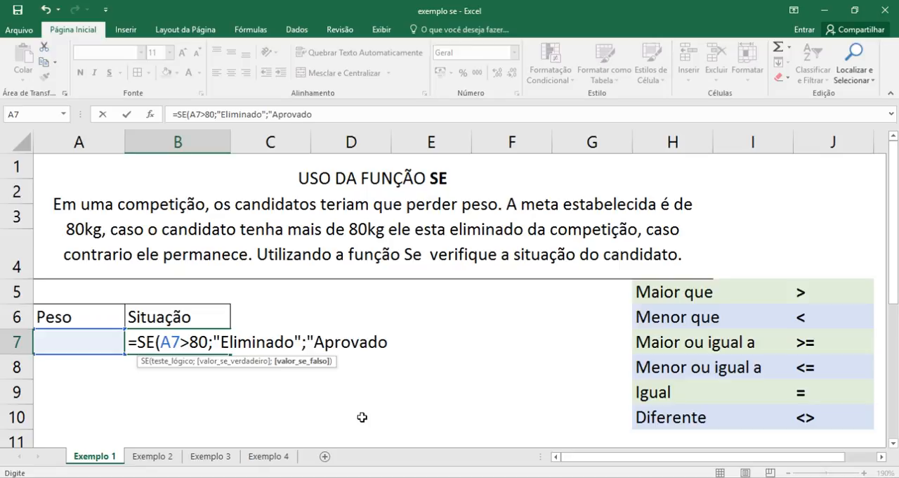
text("))
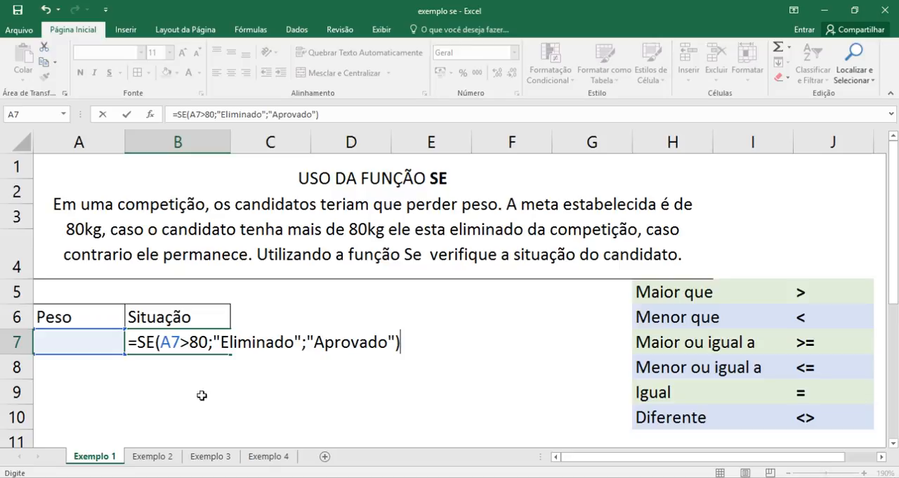
drag(161, 342, 395, 344)
click(216, 342)
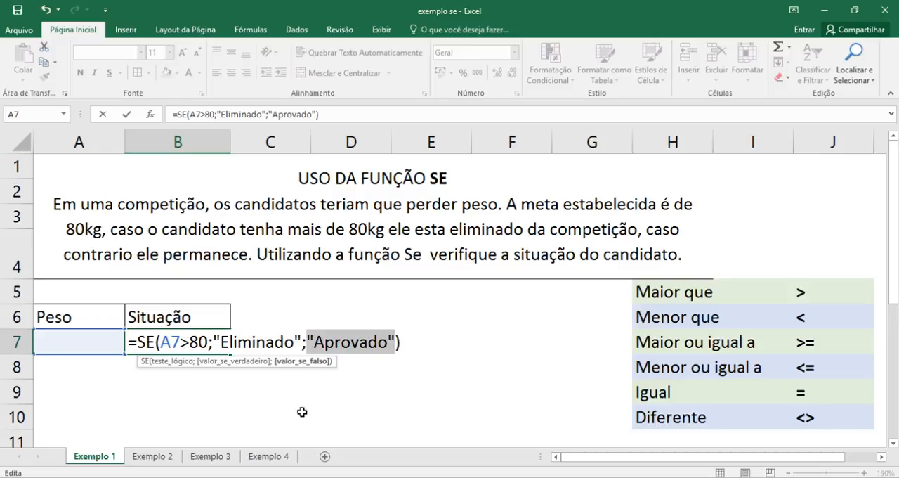
key(Return)
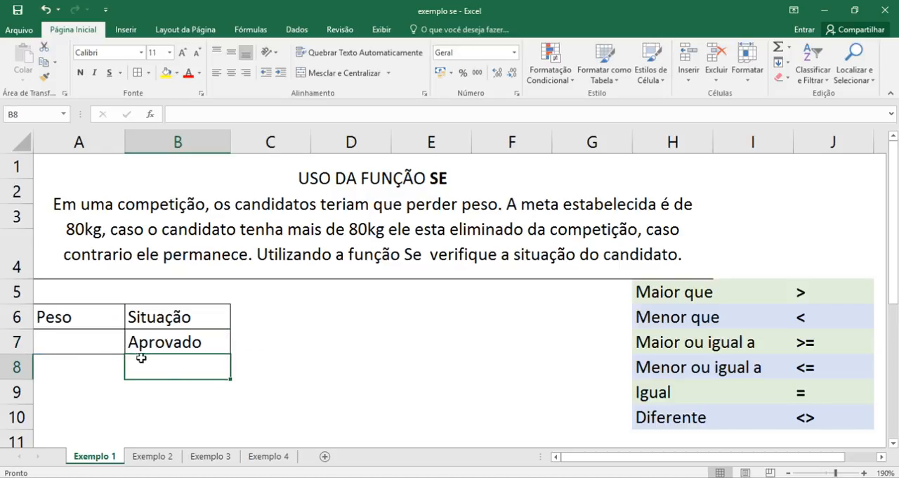
- Test the formula by entering a weight of 80 in cell A7
click(169, 350)
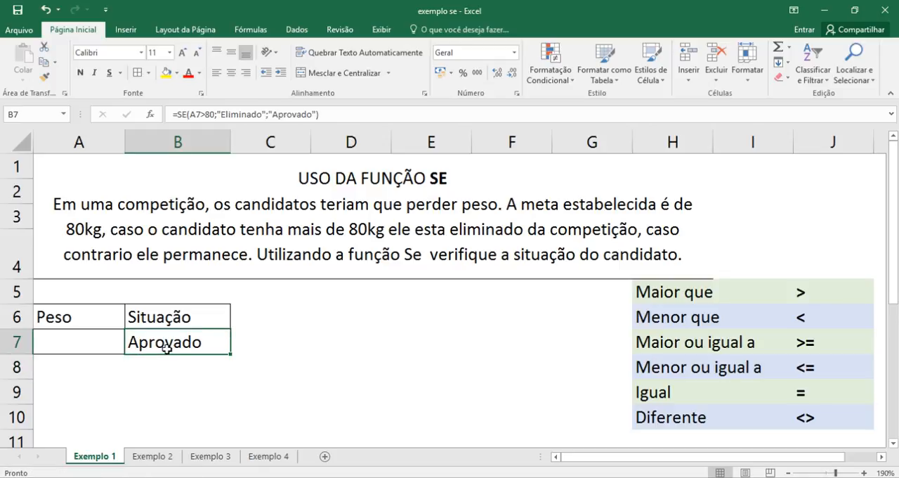
click(85, 351)
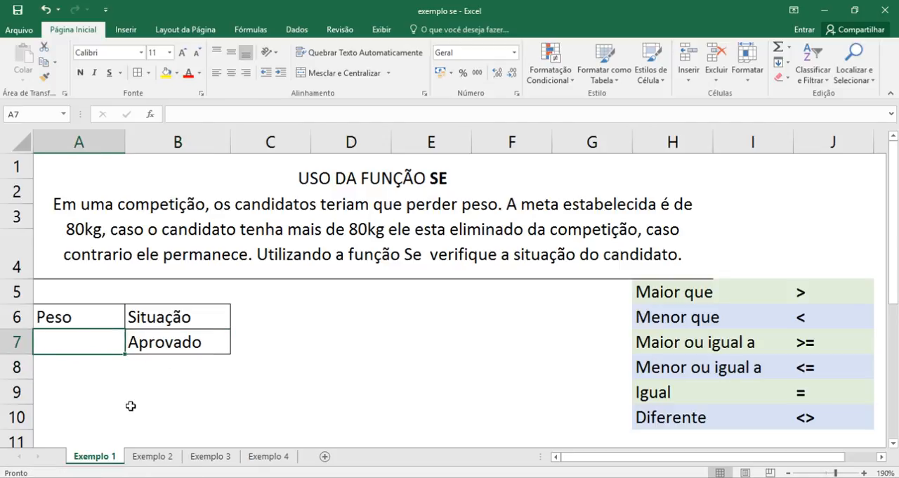
text(80)
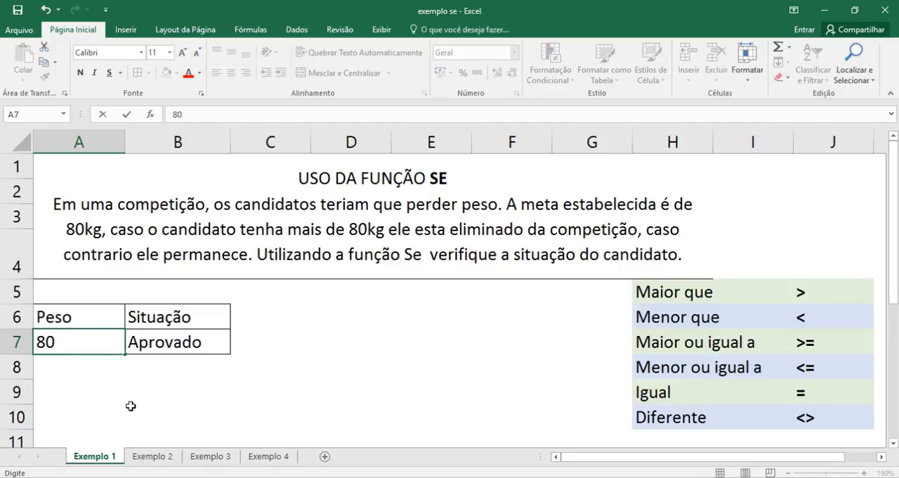
key(Return)
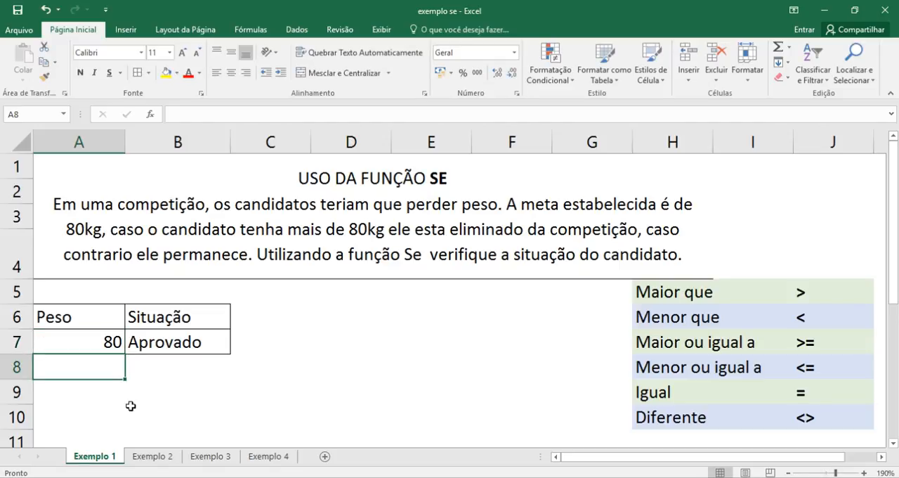
- Set the weight in cell A7 to 80,1 to test a value just above the limit
key(Up)
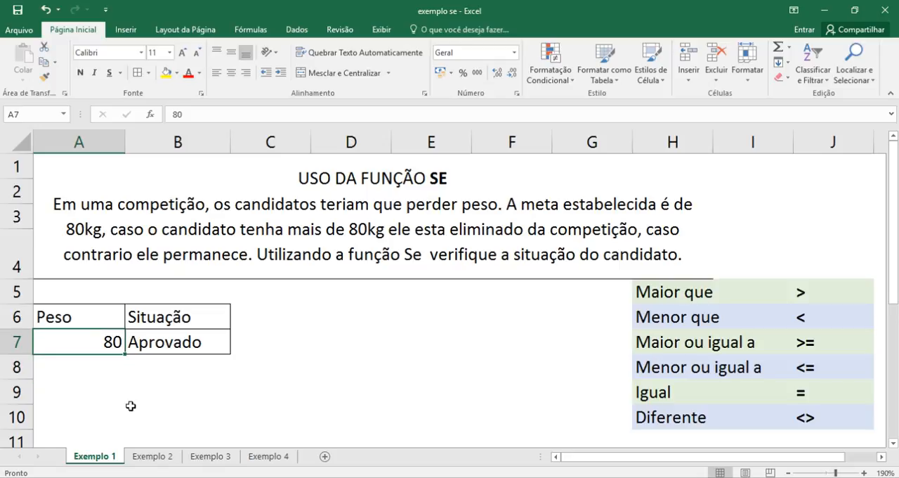
key(F2)
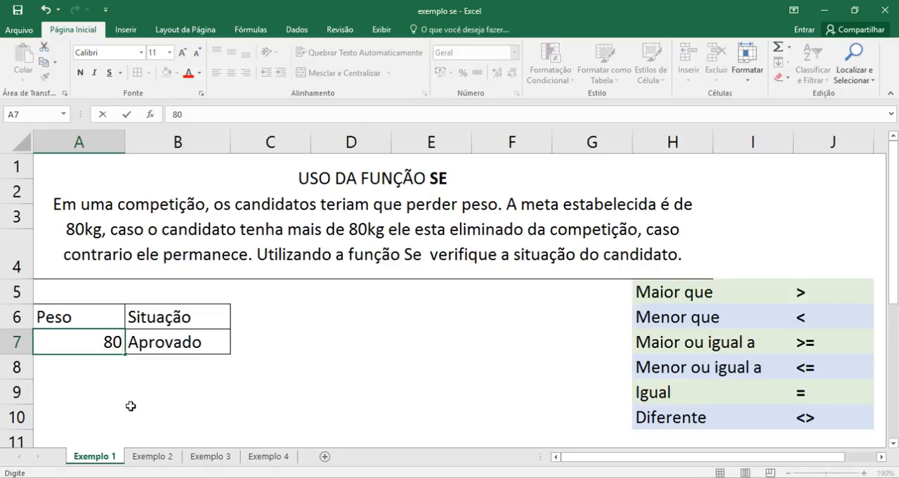
text(,1)
key(Return)
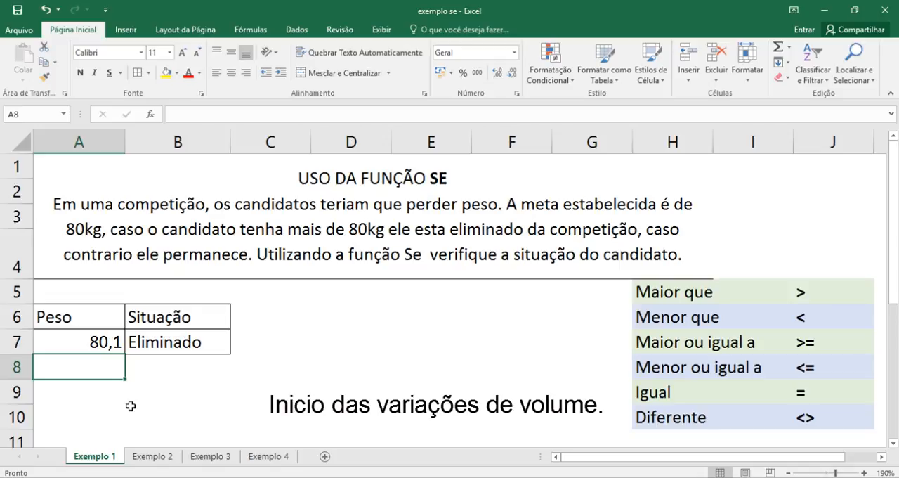
- Enter the weights 45, 98 and 34 in cells A8 to A10
key(Down)
key(Up)
key(Up)
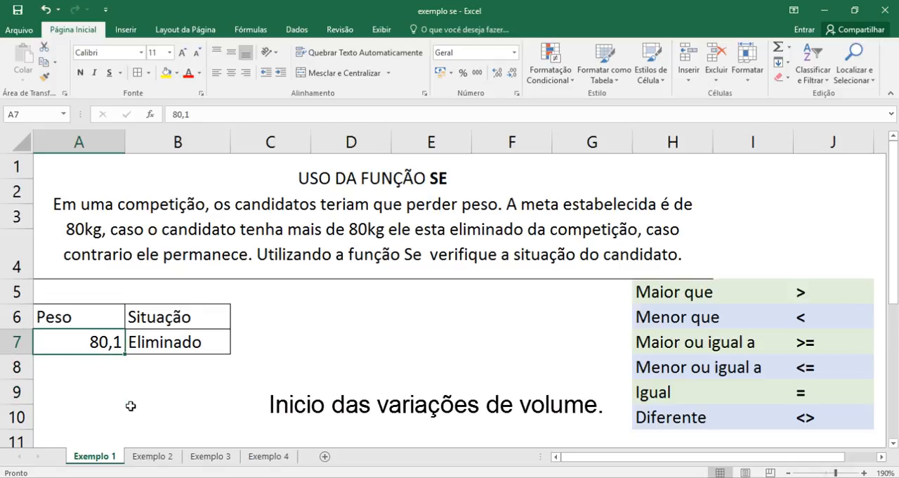
key(Down)
text(45)
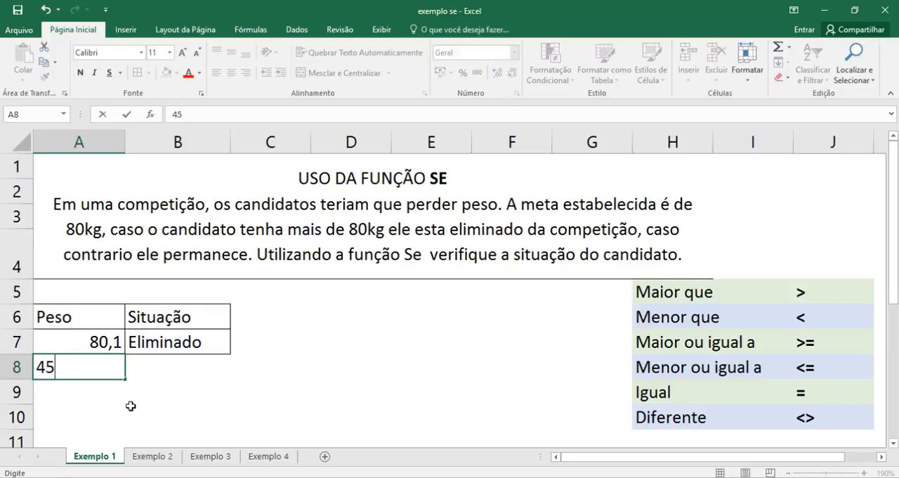
key(Return)
text(98)
key(Return)
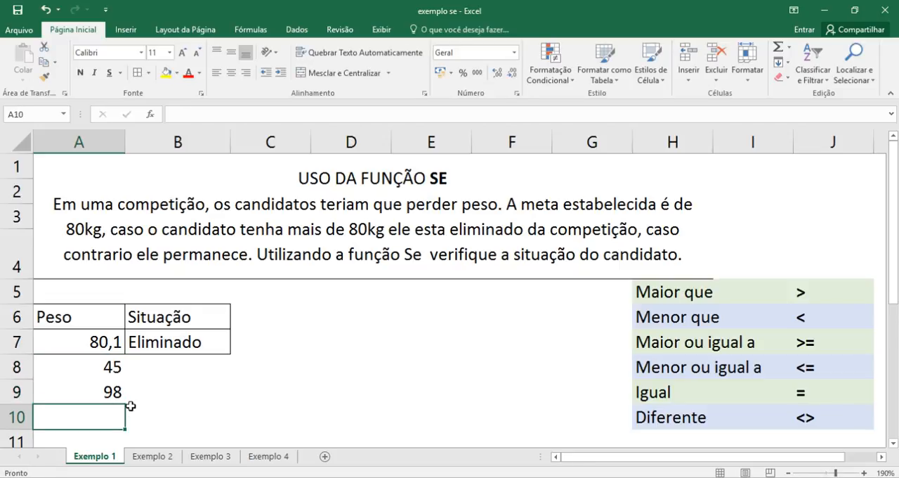
text(34)
key(Tab)
key(Up)
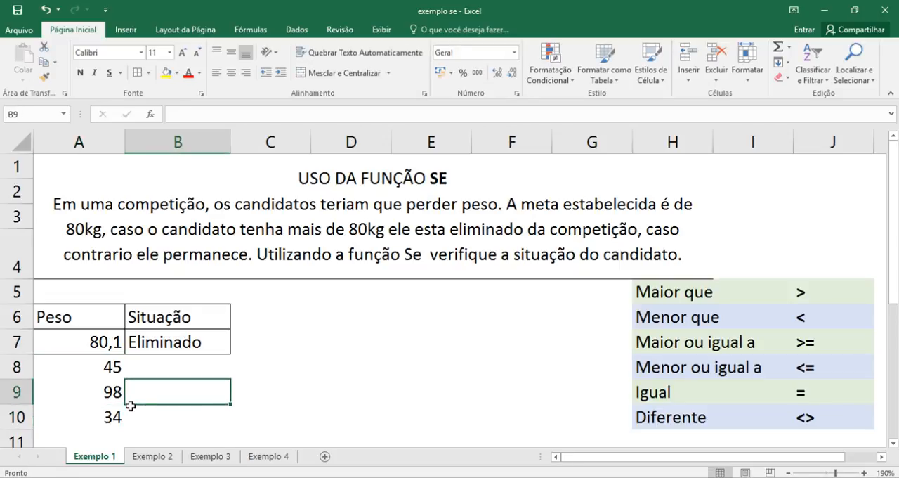
- Apply all borders to the range A8:B10
drag(87, 365, 181, 424)
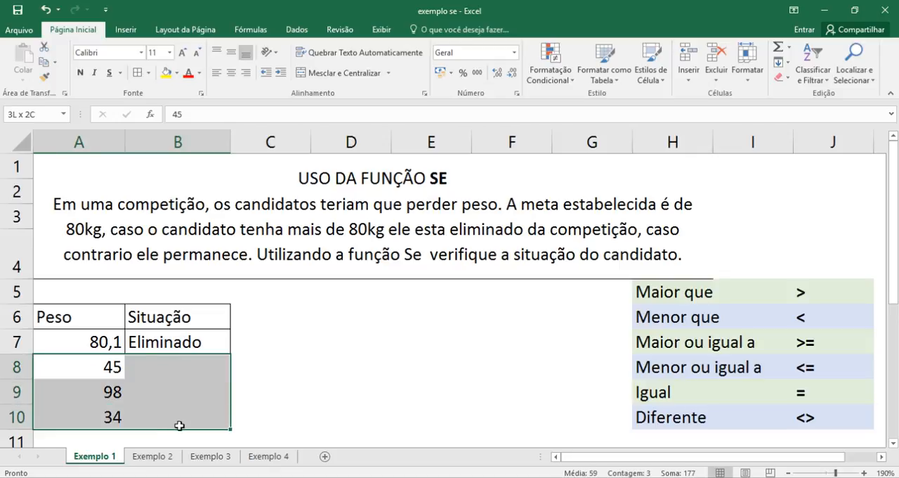
click(137, 72)
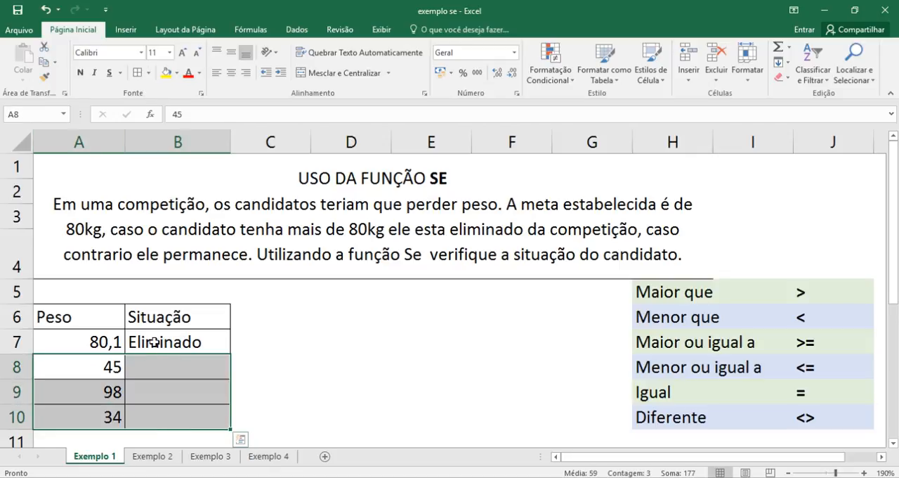
click(99, 371)
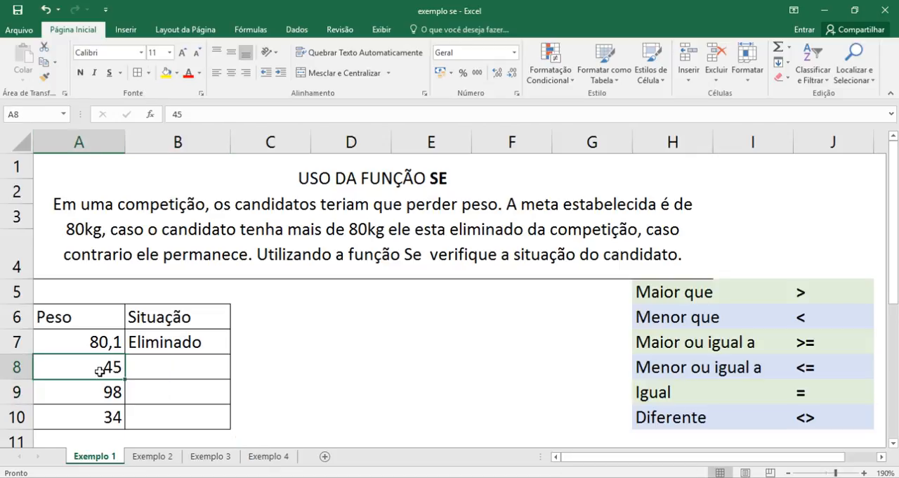
- Inspect the cell reference used by the SE formula in B7, leaving the formula unchanged
click(165, 370)
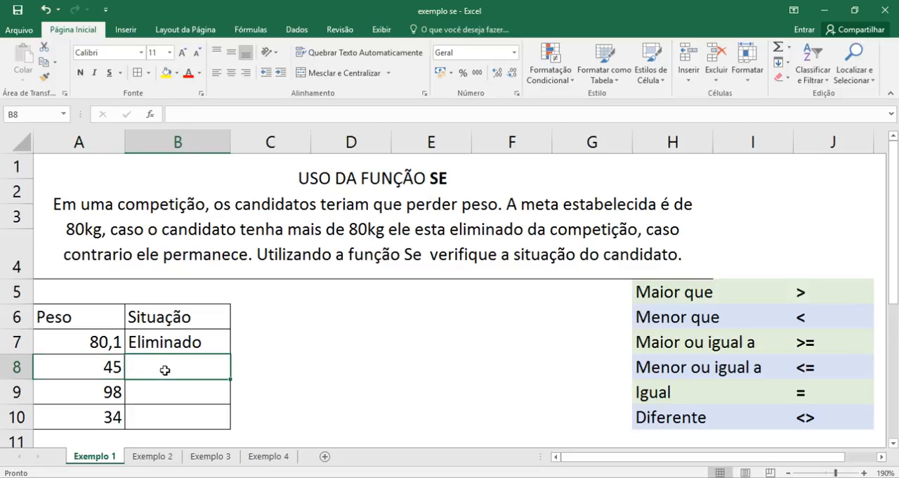
click(161, 342)
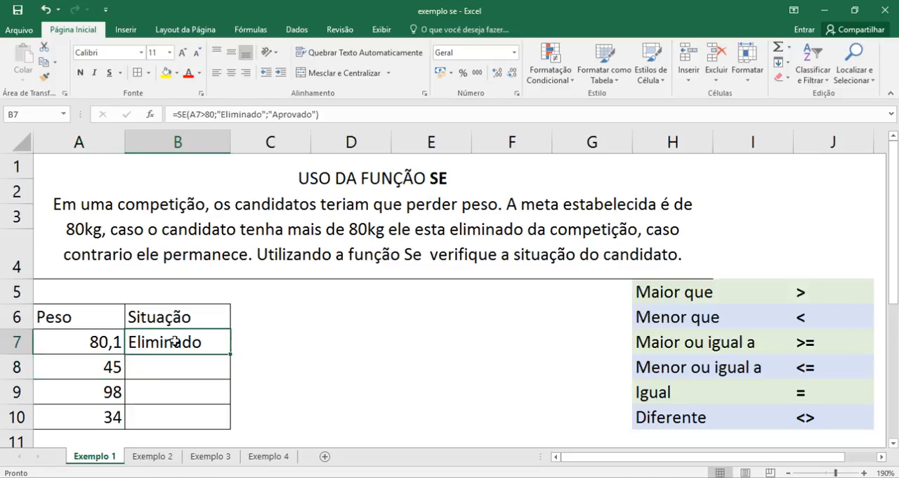
double_click(174, 342)
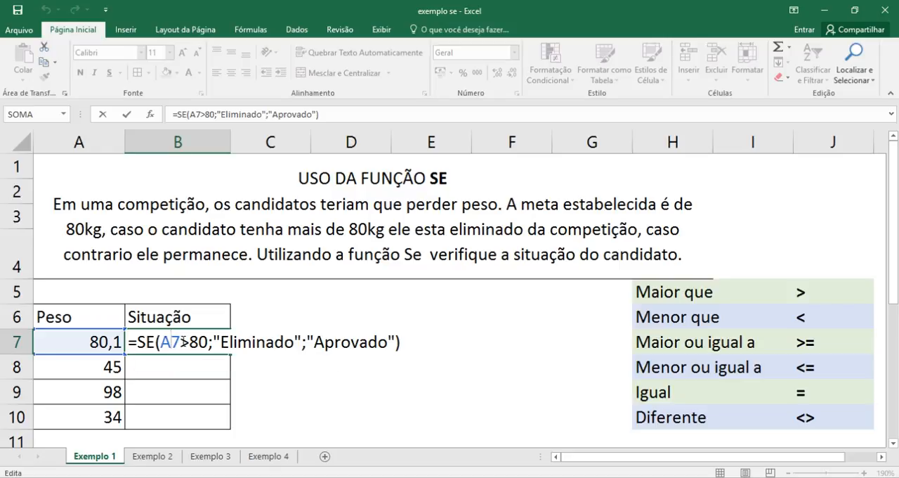
key(Return)
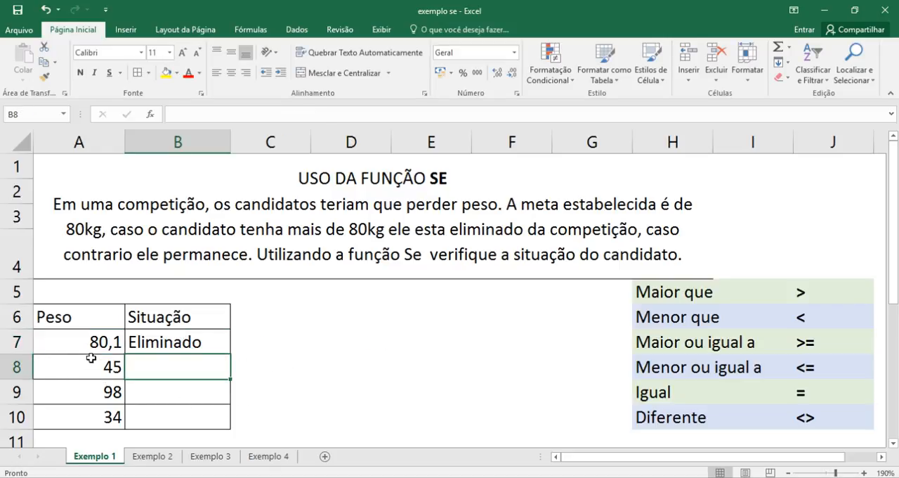
- Clear all the weights from cells A7 to A10
drag(90, 364, 106, 416)
key(Delete)
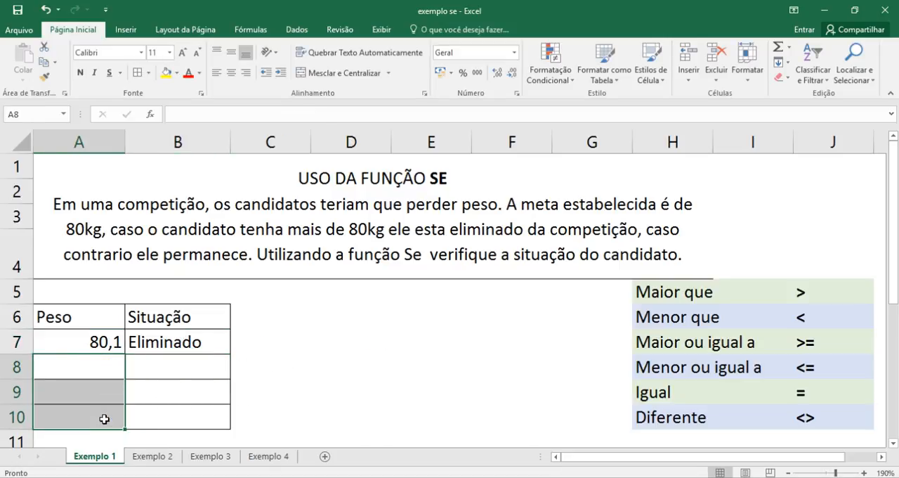
click(83, 344)
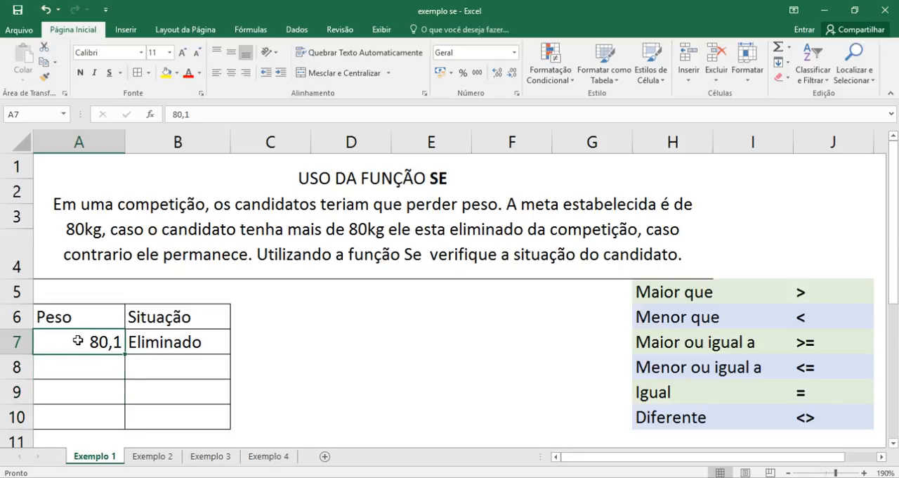
key(Delete)
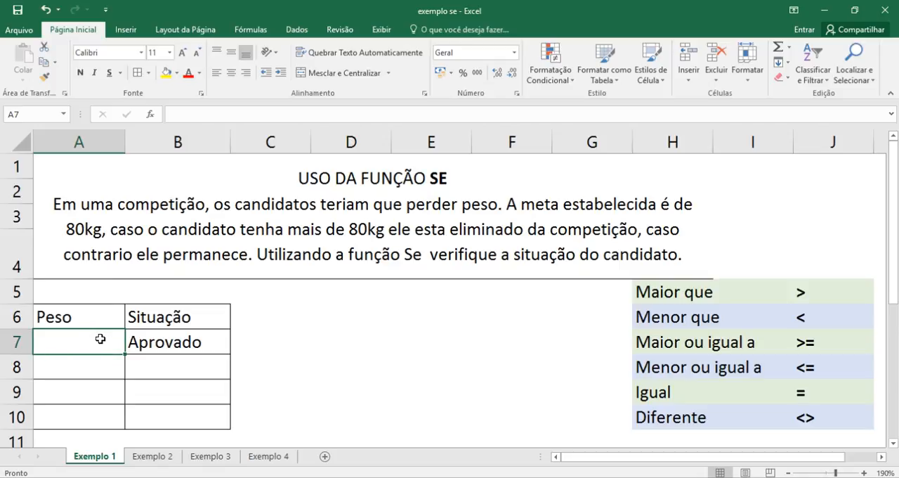
- Test the formula by entering 69 and then 90 as the weight in cell A7
text(69)
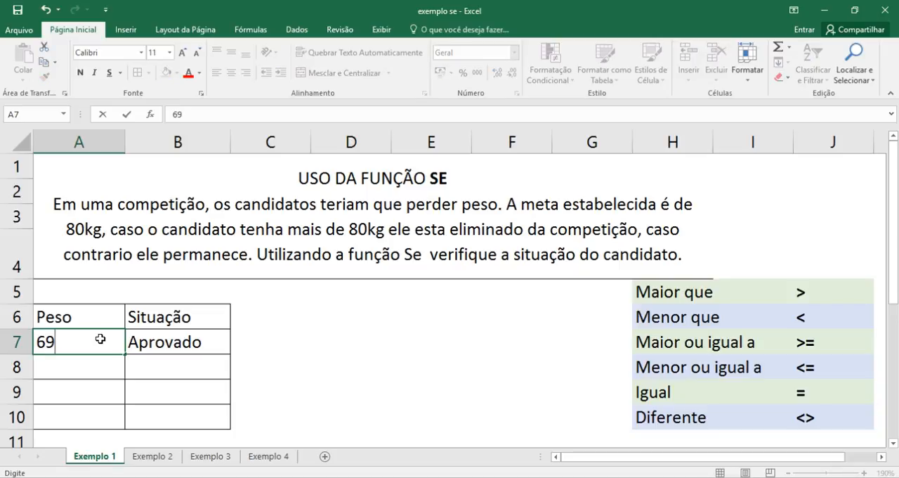
key(Return)
click(101, 339)
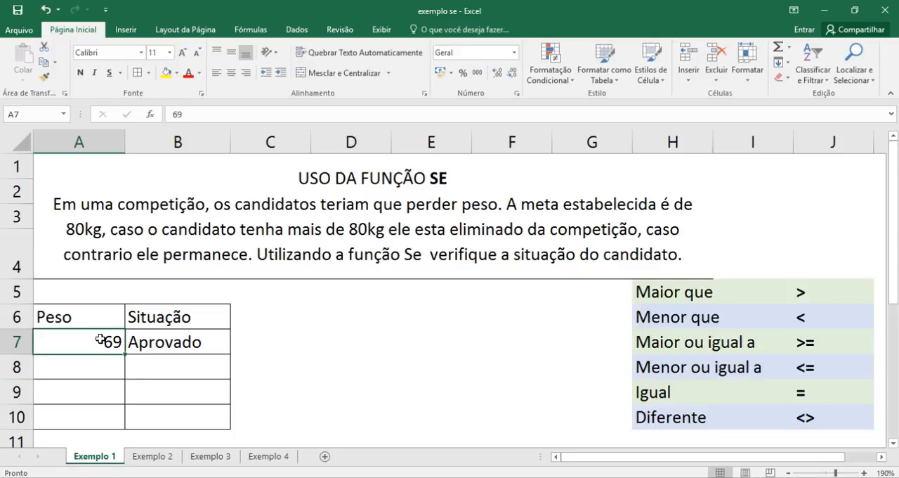
text(90)
key(Return)
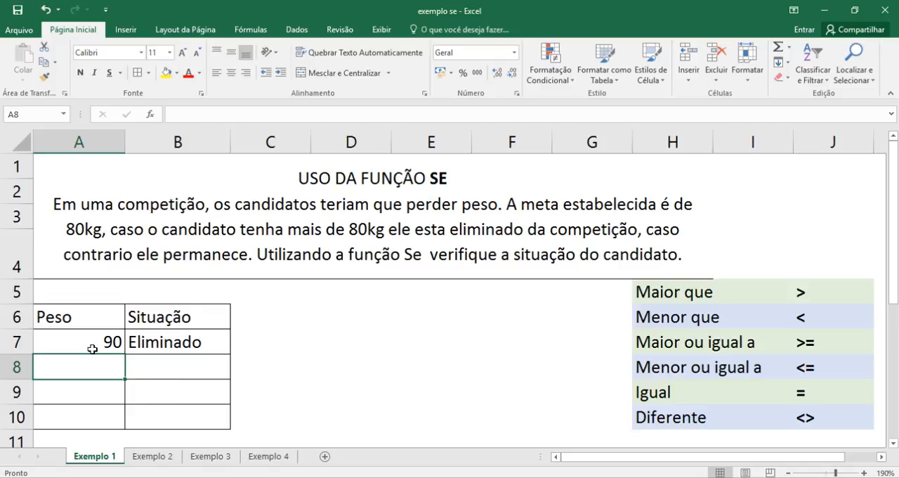
- Clear the weight in cell A7 and review the SE formula in B7
click(89, 349)
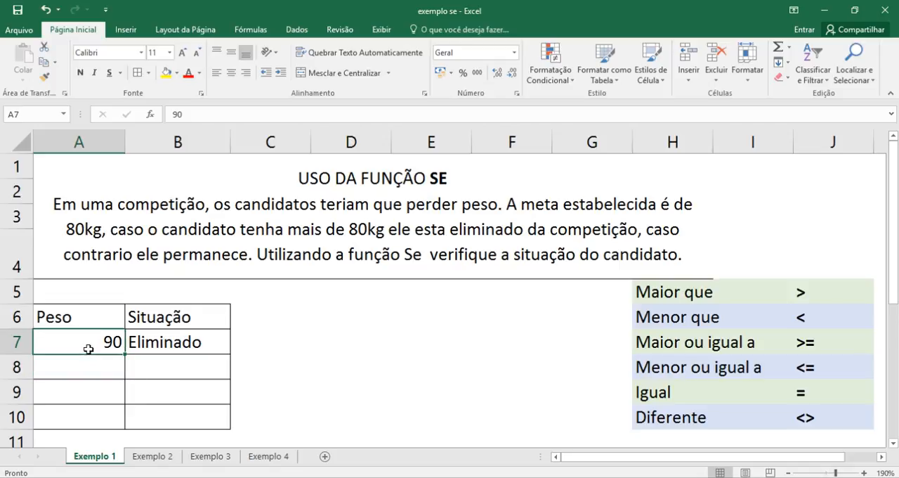
key(Delete)
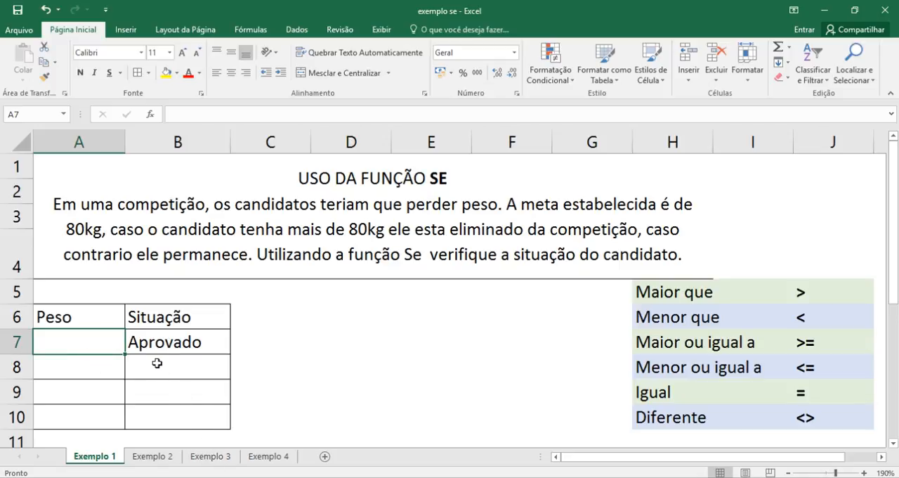
double_click(135, 344)
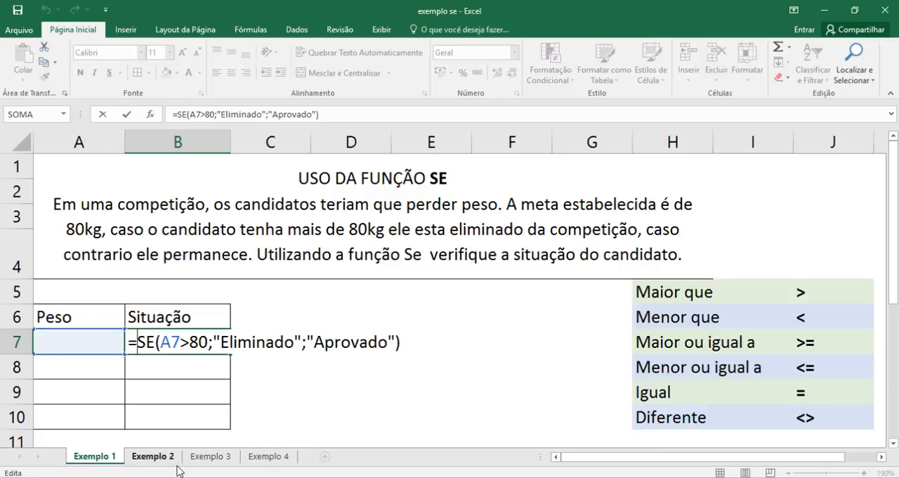
key(Return)
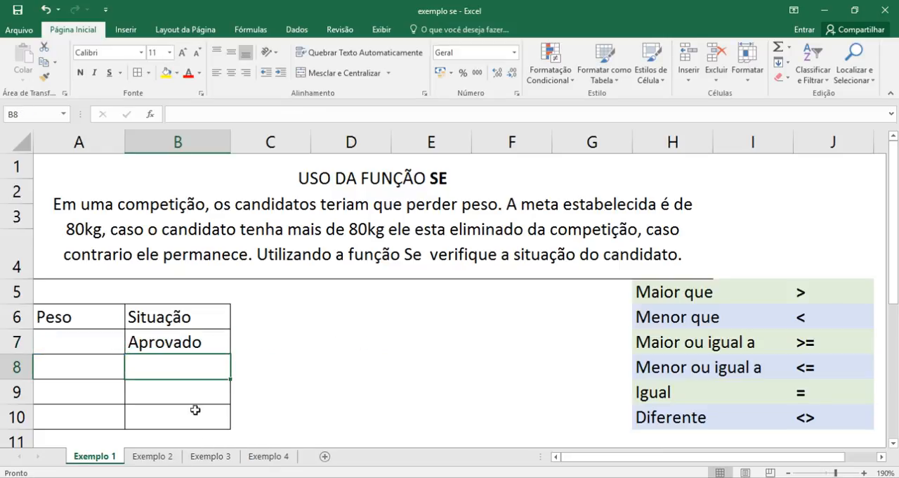
- Correct the misspelled word "regre" to "regra" in the problem statement on the Exemplo 2 sheet
click(132, 342)
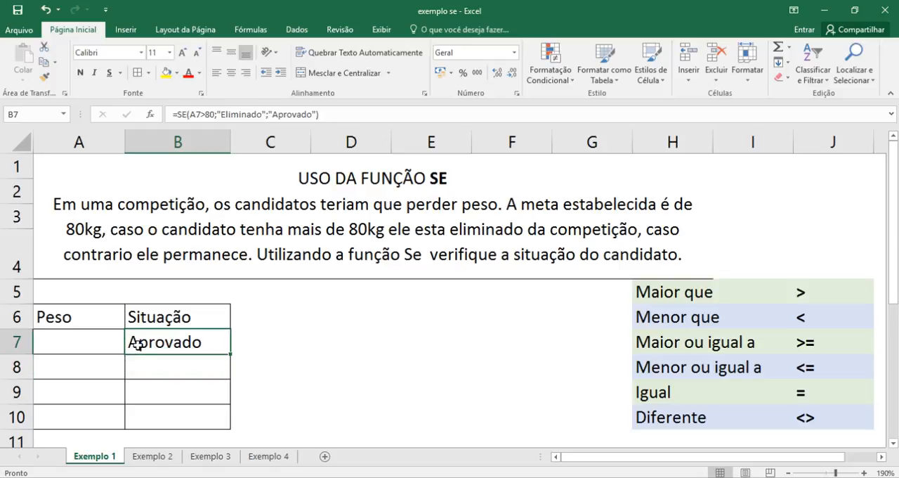
click(169, 457)
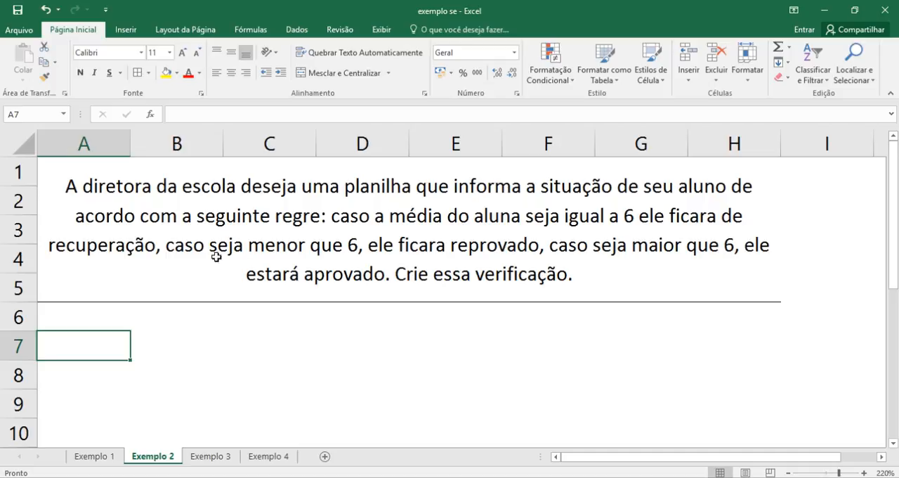
click(311, 217)
double_click(311, 217)
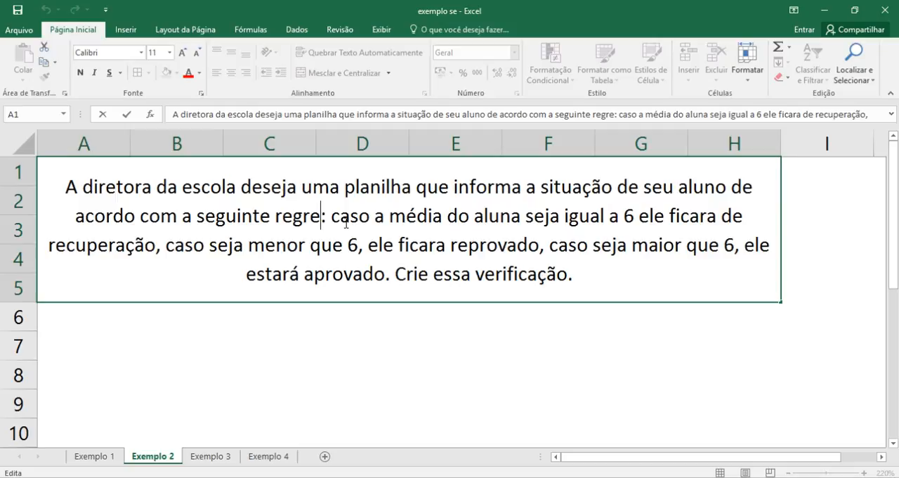
key(BackSpace)
text(a)
key(Return)
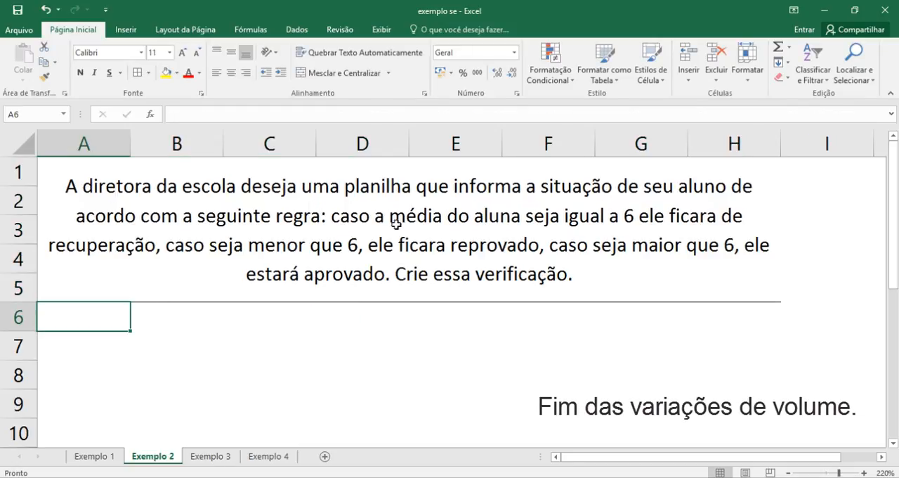
- Change "aluna" to "aluno" in the problem statement's phrase about the student's average
click(515, 222)
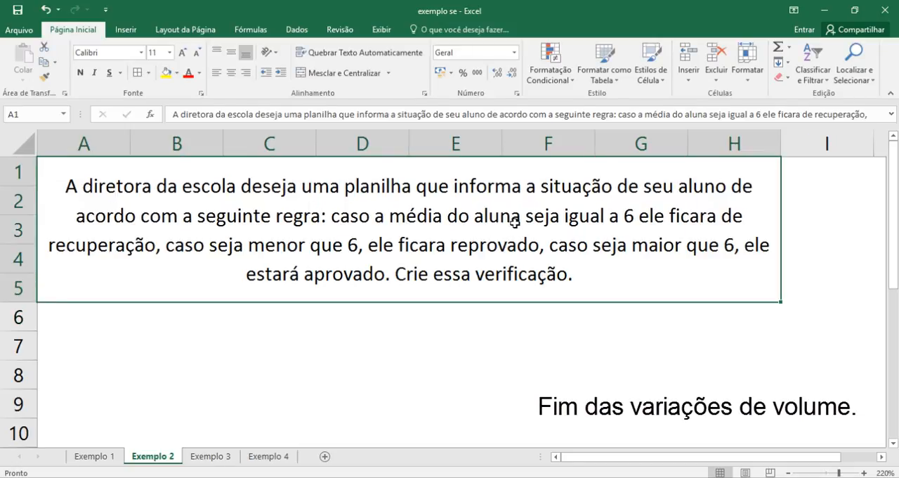
double_click(520, 219)
key(BackSpace)
text(o)
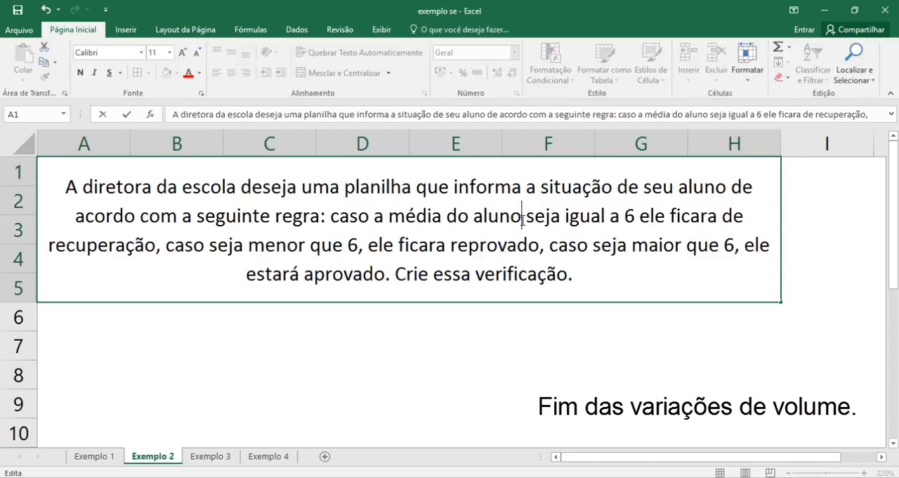
key(Return)
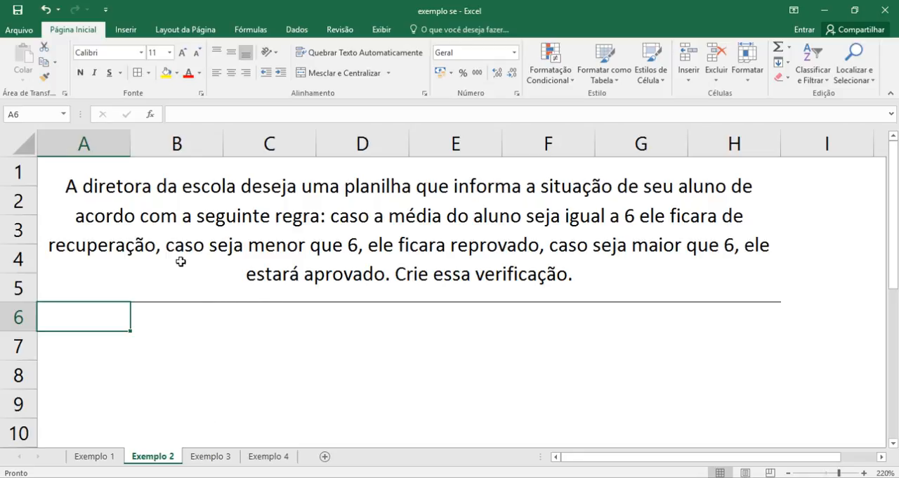
- Review the arguments of the SE formula in B7 on the Exemplo 1 sheet
click(107, 456)
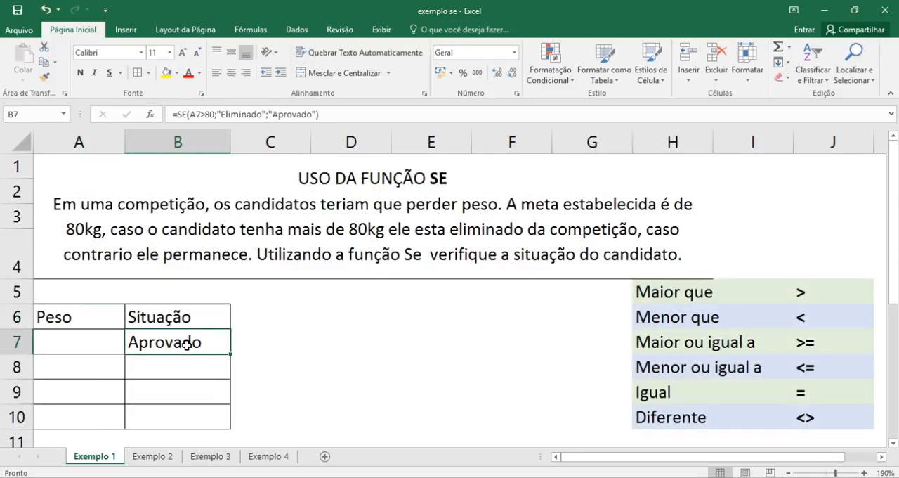
double_click(187, 344)
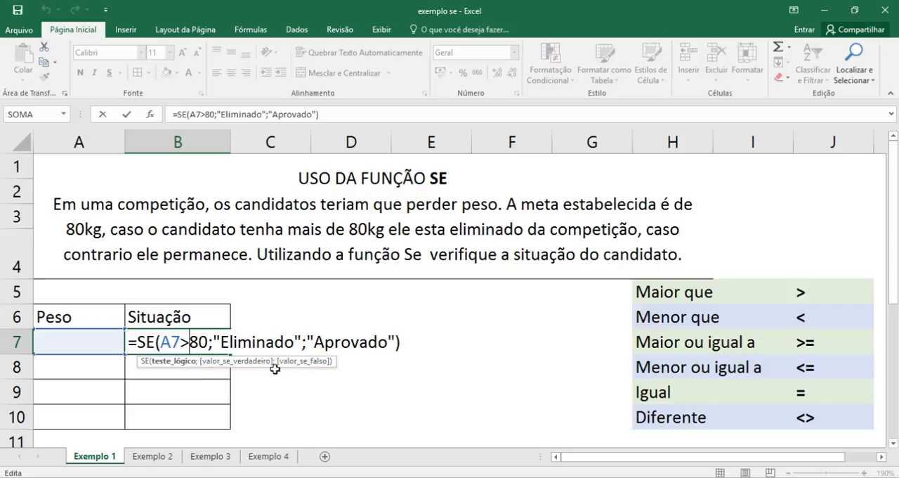
key(Return)
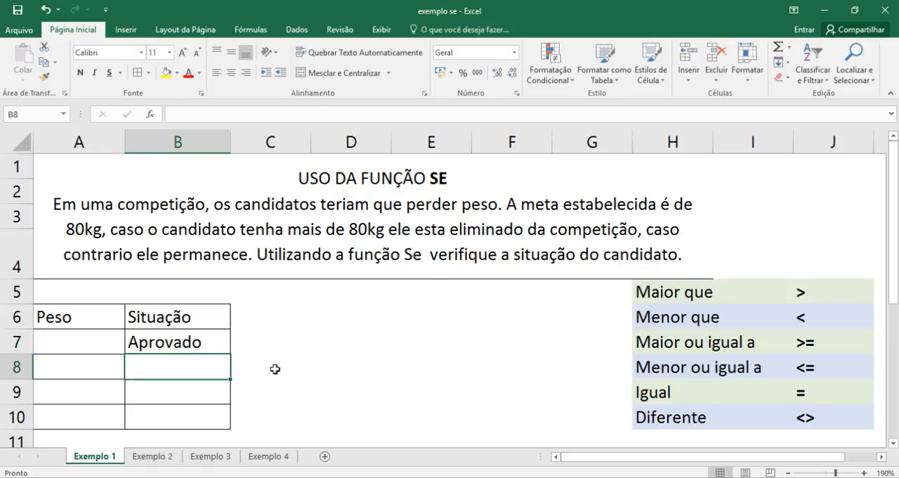
- Enter the heading "Média" in cell A7 of the Exemplo 2 sheet
click(153, 457)
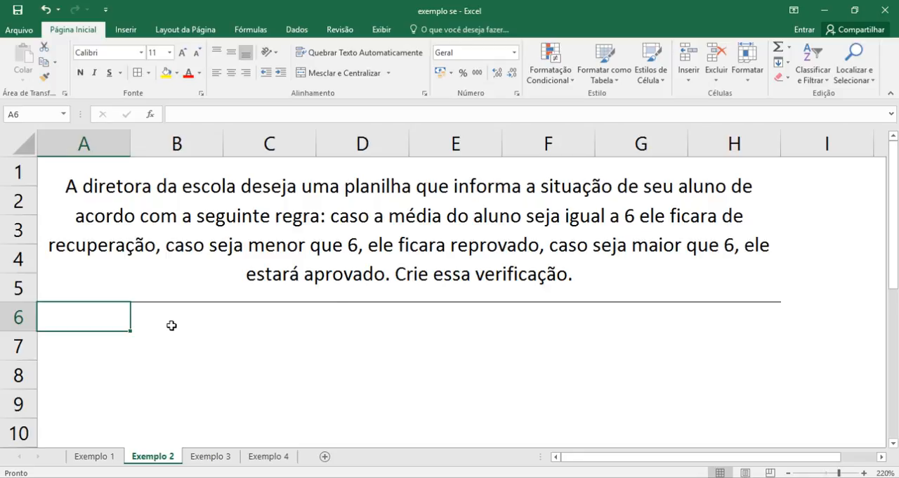
click(54, 350)
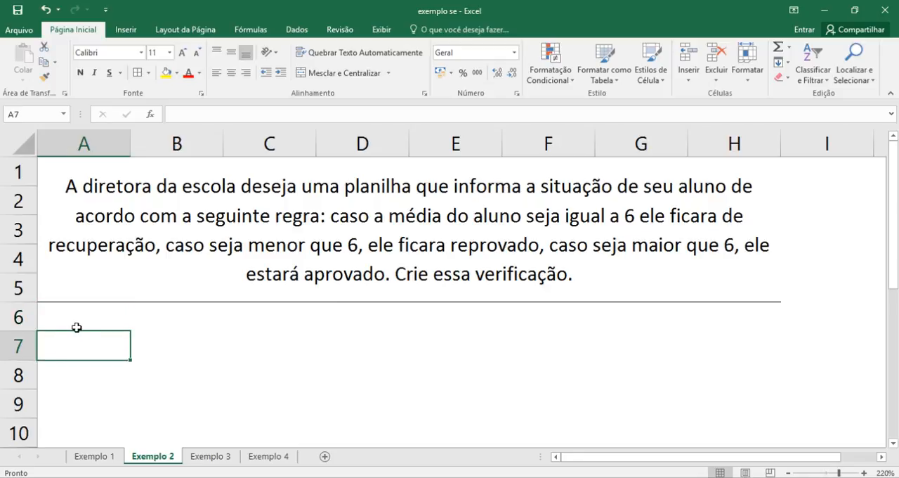
text(M)
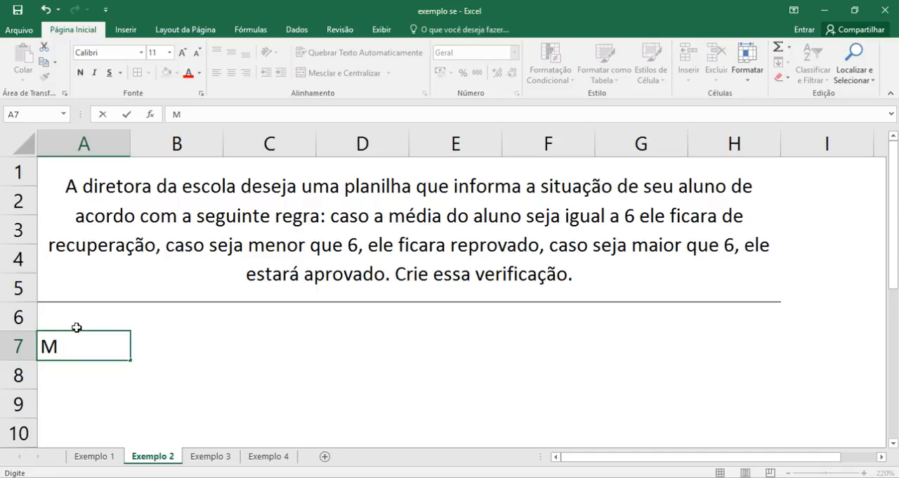
text(édia)
key(Return)
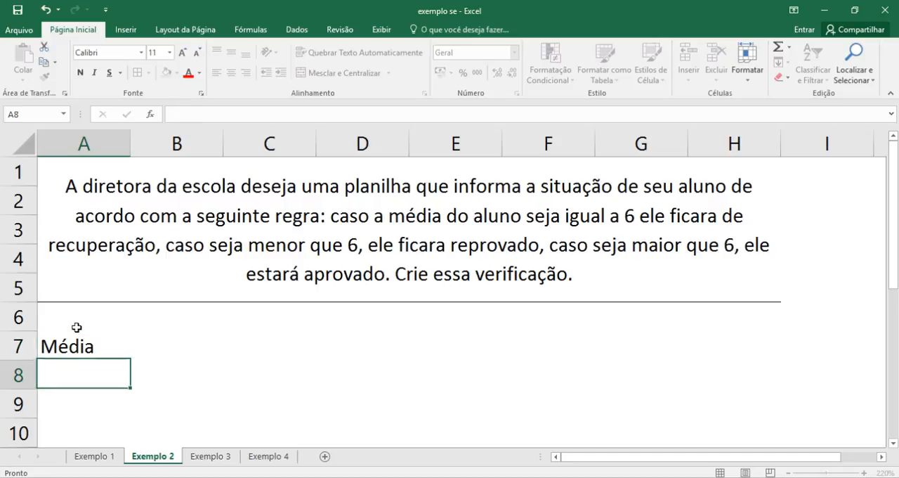
- Enter the heading "Situação" in B7 and move both headings from A7:B7 to D7:E7
key(Up)
key(Right)
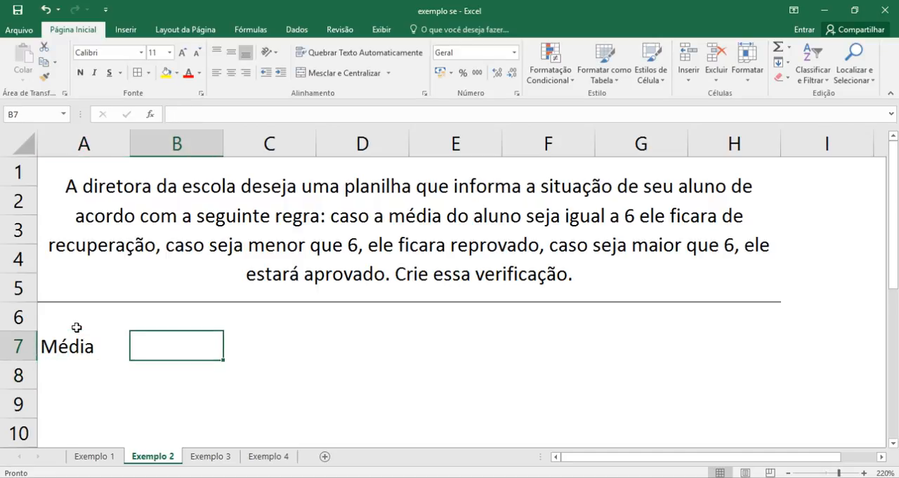
text(Si)
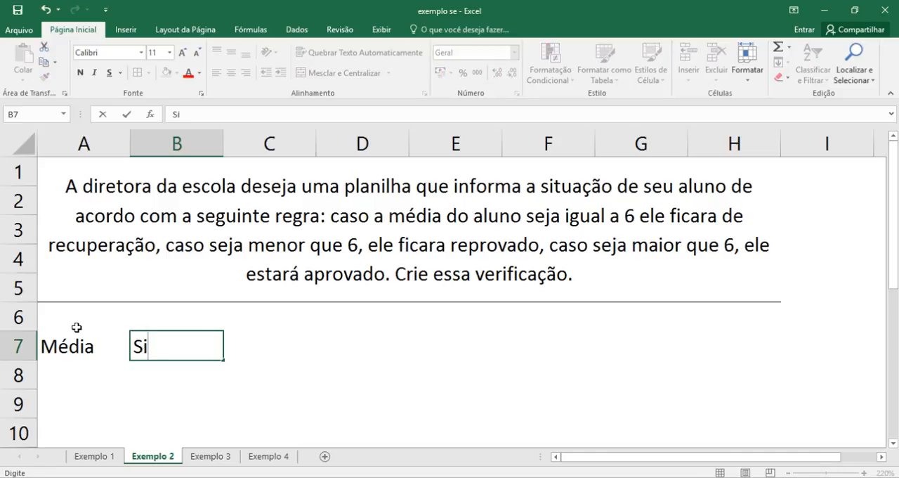
text(tuação)
key(Return)
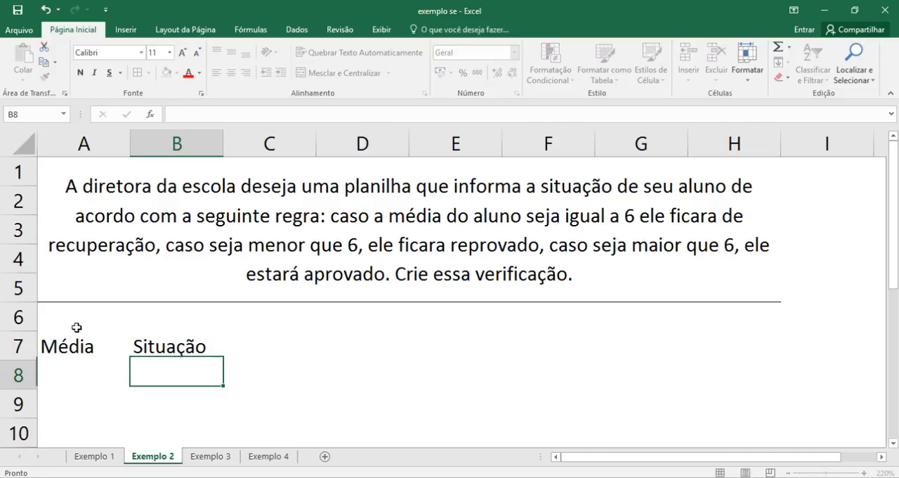
click(61, 344)
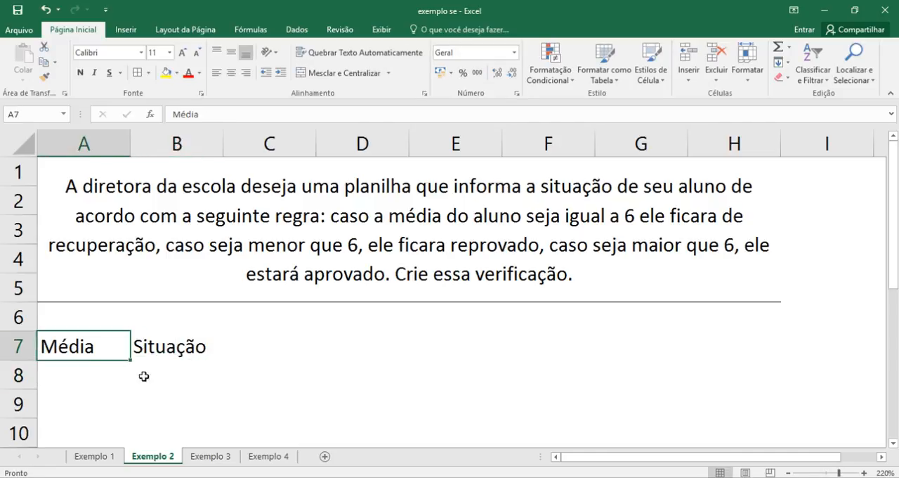
drag(81, 349, 481, 350)
- Enter the heading "Nota 1" in A7 and extend the series through C7 with "Nota 2" and "Nota 3"
click(76, 343)
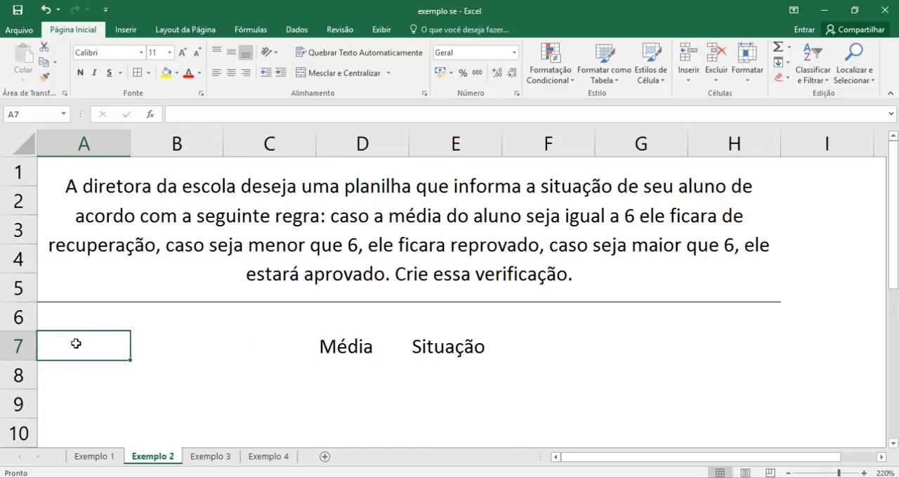
text(Va)
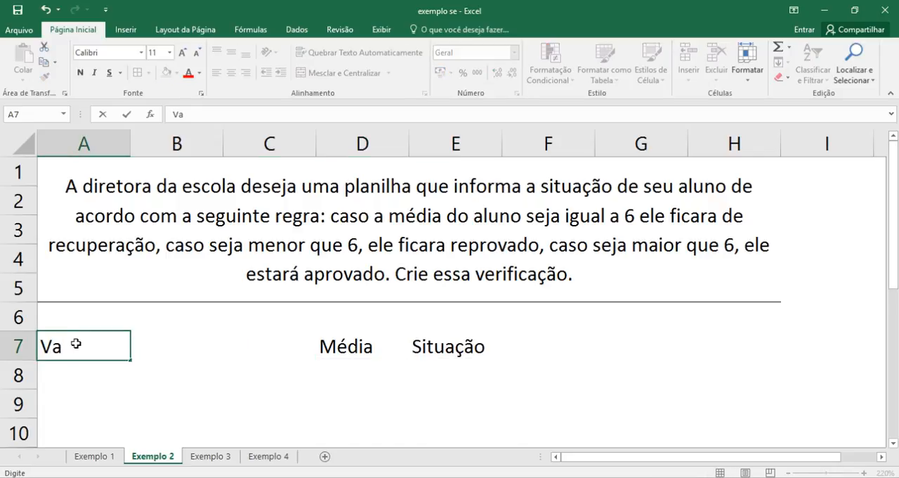
key(BackSpace)
key(BackSpace)
text(Not)
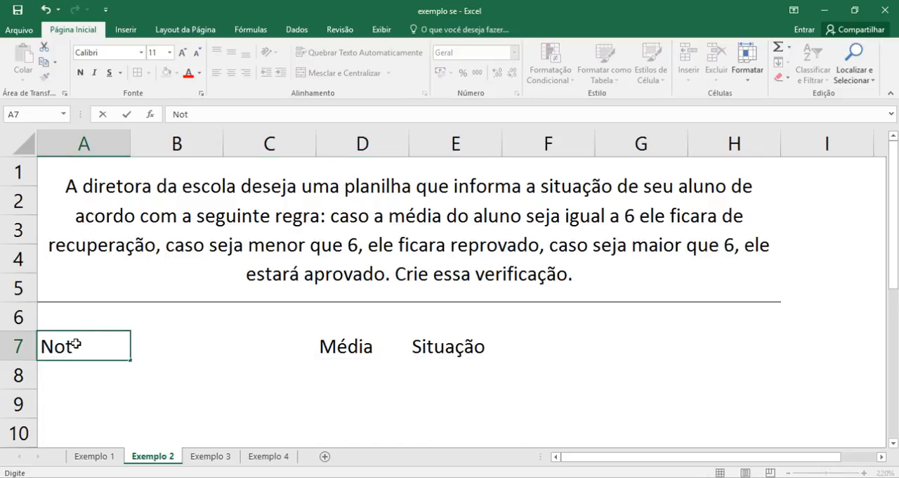
text(a 1)
key(Return)
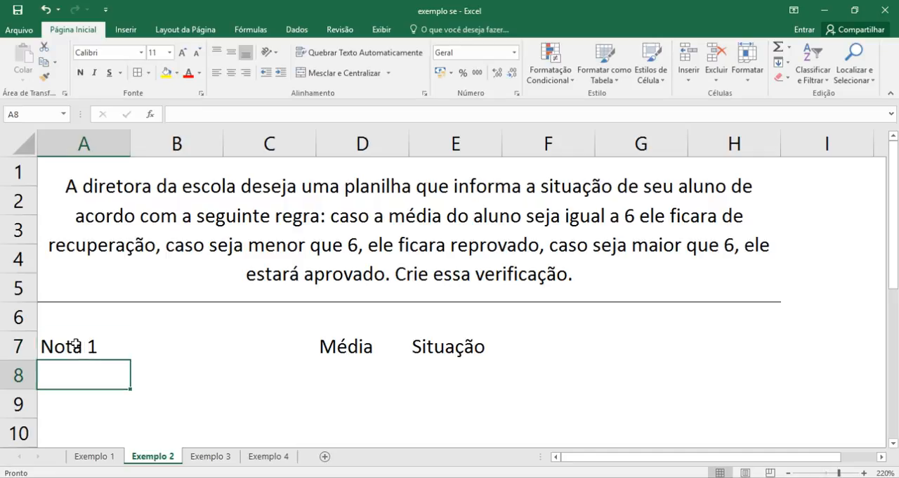
click(111, 347)
drag(124, 361, 293, 351)
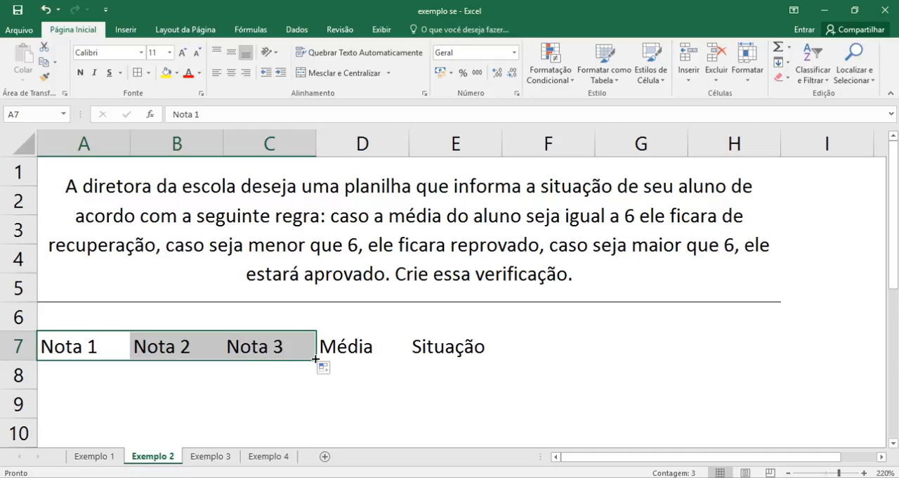
- Apply borders to all cells of the table range A7:E8
click(217, 421)
drag(64, 341, 422, 379)
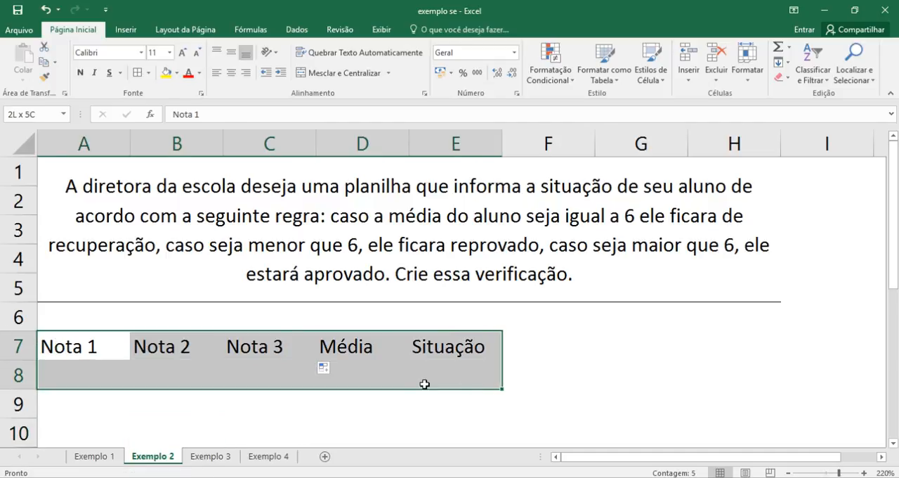
click(133, 76)
click(478, 342)
click(536, 355)
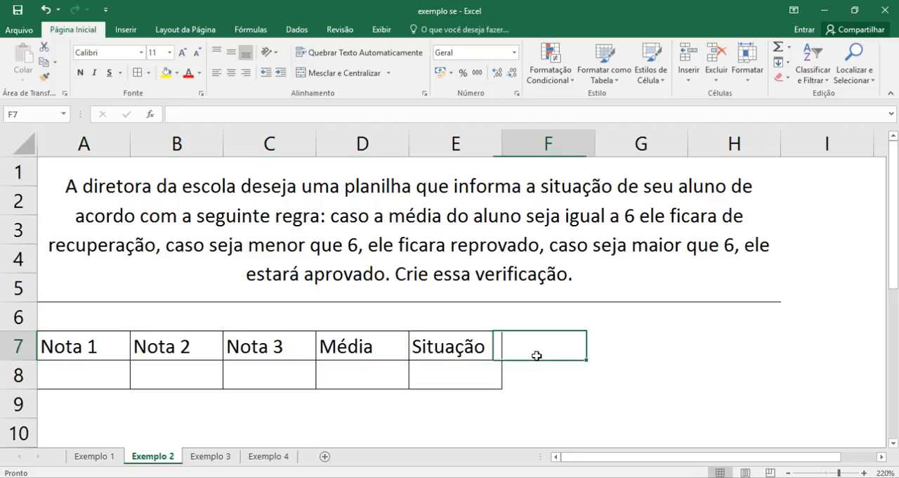
click(732, 404)
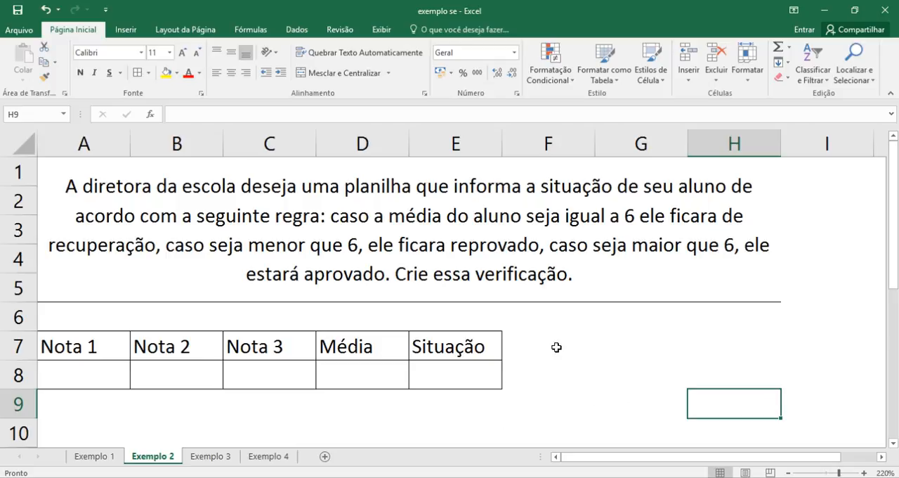
- Show the sheet's gridlines and hide them again, using both the view settings and the page layout settings
click(380, 30)
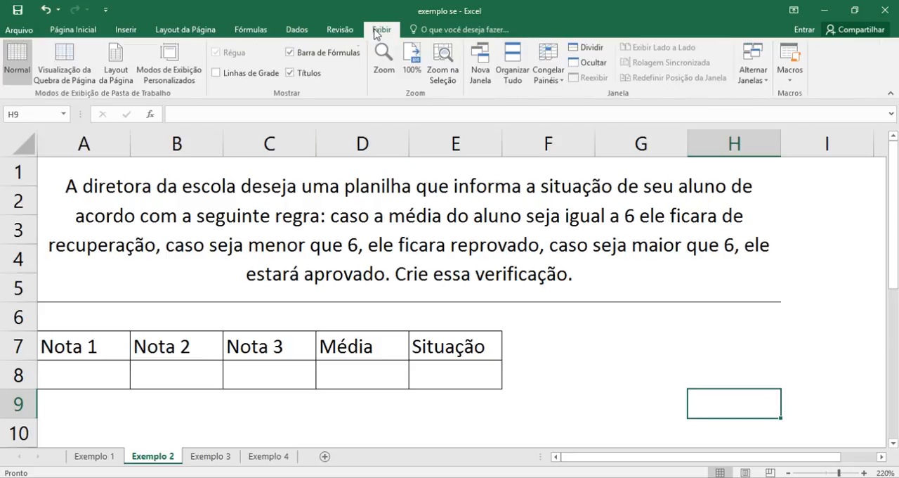
click(216, 73)
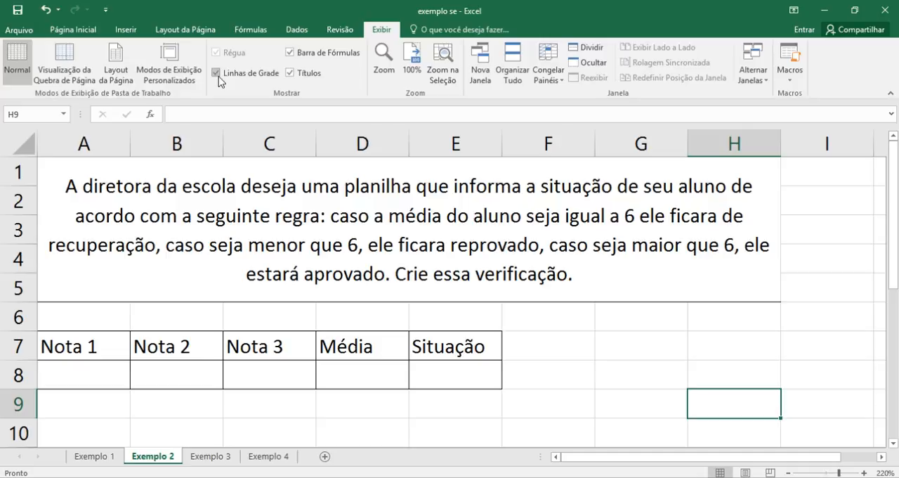
click(216, 73)
click(217, 73)
click(216, 73)
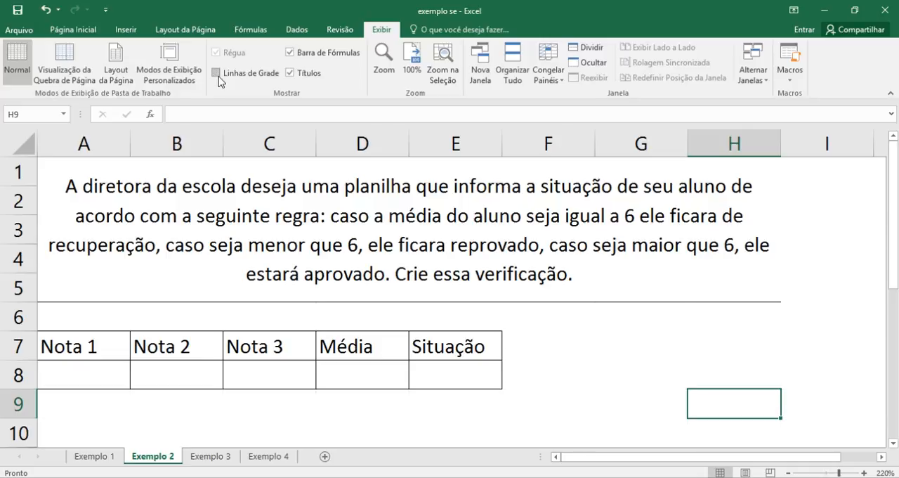
click(190, 32)
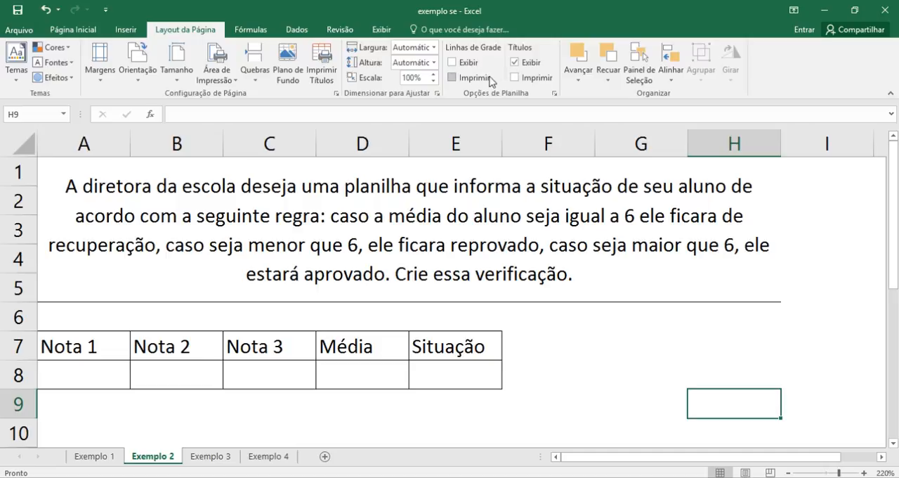
click(453, 63)
click(455, 64)
click(557, 397)
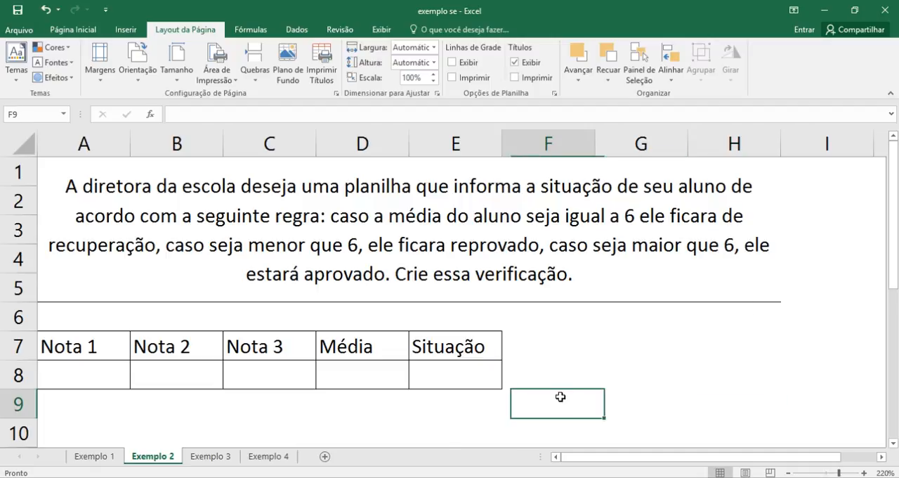
key(Down)
key(Down)
key(Down)
key(Down)
key(Down)
key(Down)
key(Down)
key(Down)
key(Down)
key(Down)
key(Down)
key(Down)
key(Down)
key(Down)
key(Down)
key(Down)
key(Down)
key(Down)
key(Down)
key(Down)
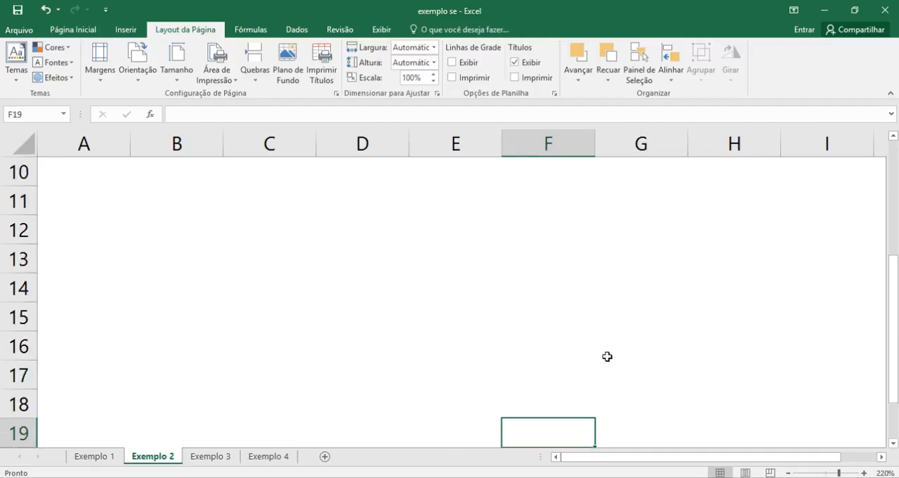
key(Up)
key(Up)
key(Up)
key(Up)
key(Up)
key(Up)
key(Up)
key(Up)
key(Up)
key(Up)
key(Up)
key(Up)
key(Up)
key(Up)
key(Up)
key(Up)
key(Up)
key(Up)
key(Up)
key(Up)
key(Up)
key(Up)
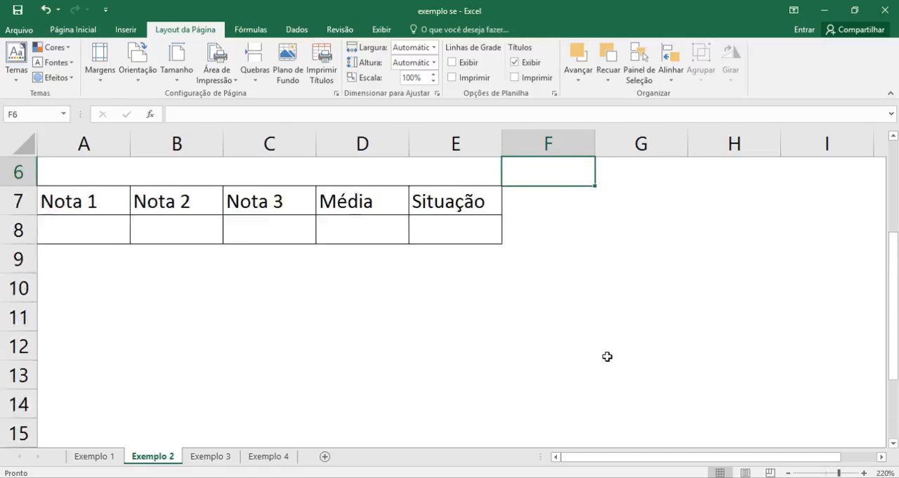
click(555, 371)
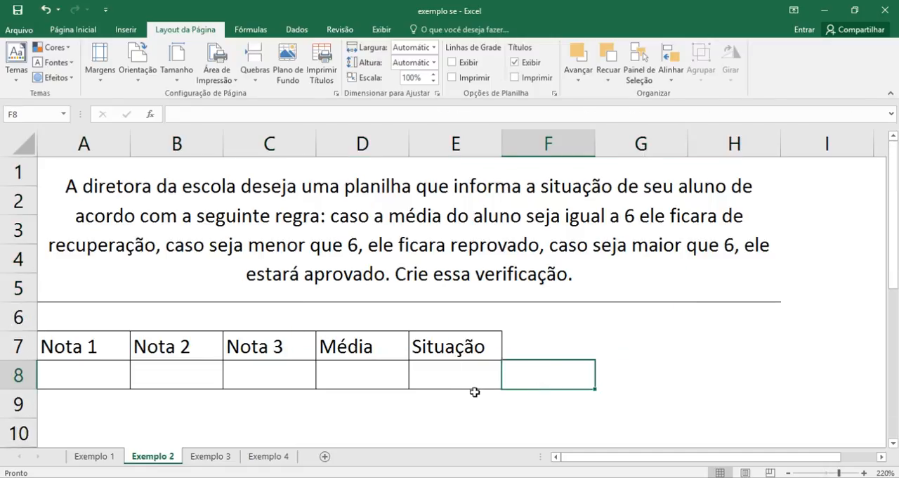
drag(621, 363, 614, 359)
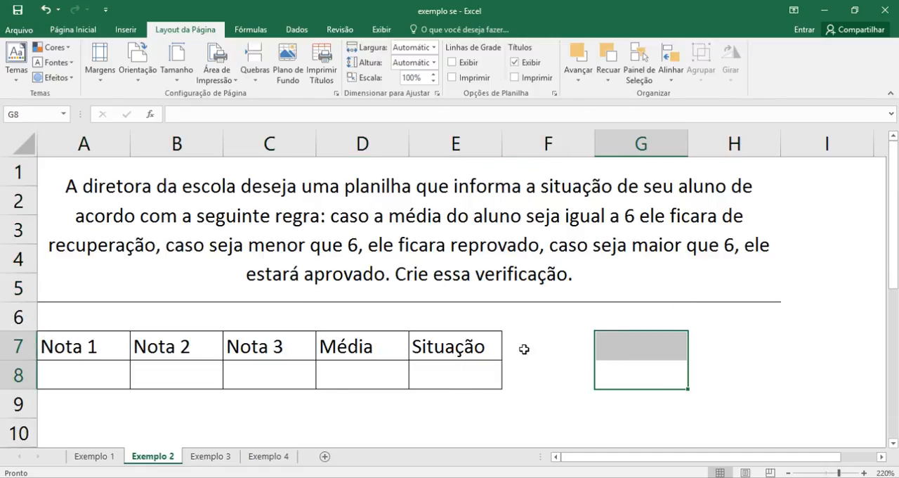
click(85, 372)
click(177, 381)
click(239, 381)
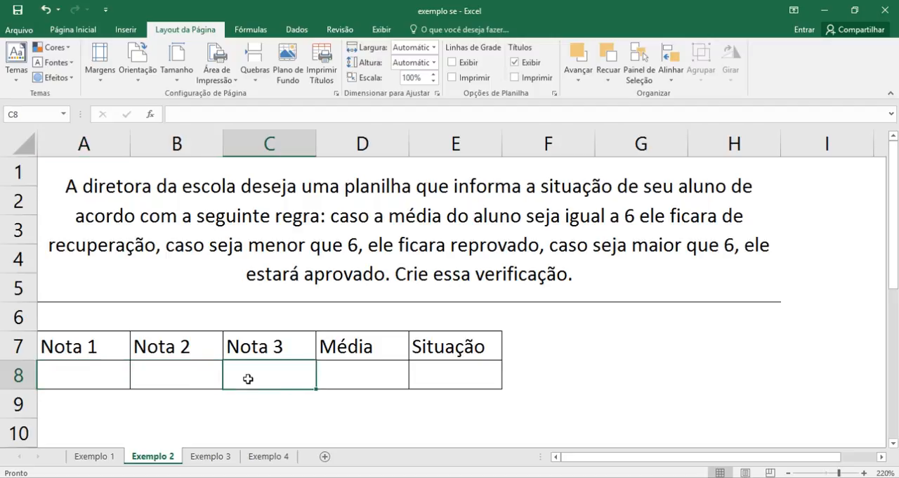
click(346, 382)
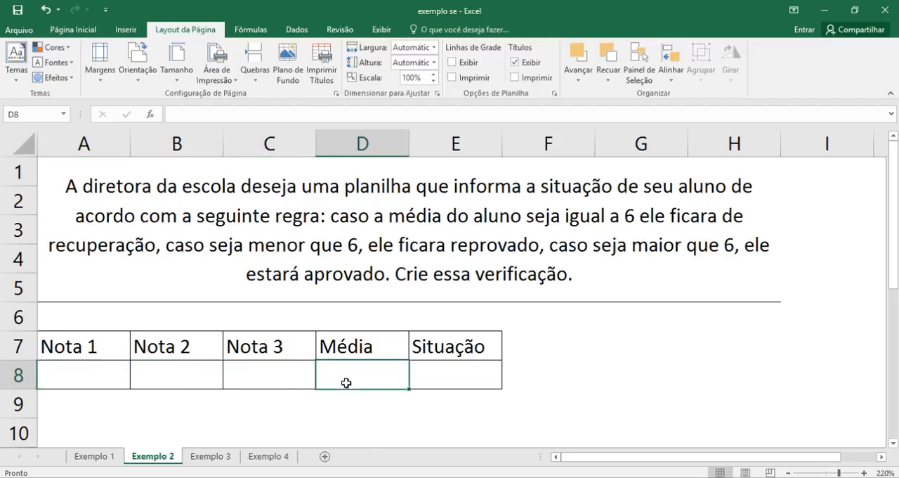
click(446, 380)
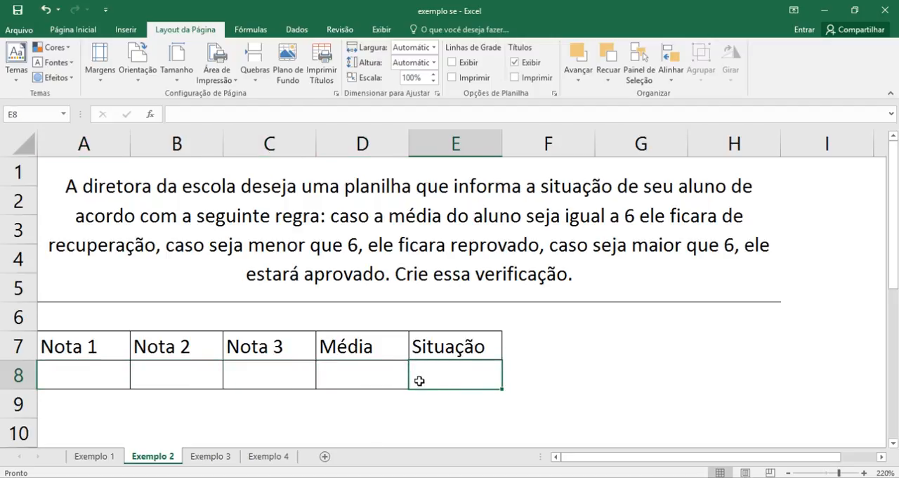
- Calculate the average of A8:C8 in the Média cell D8 with the MÉDIA function
click(375, 381)
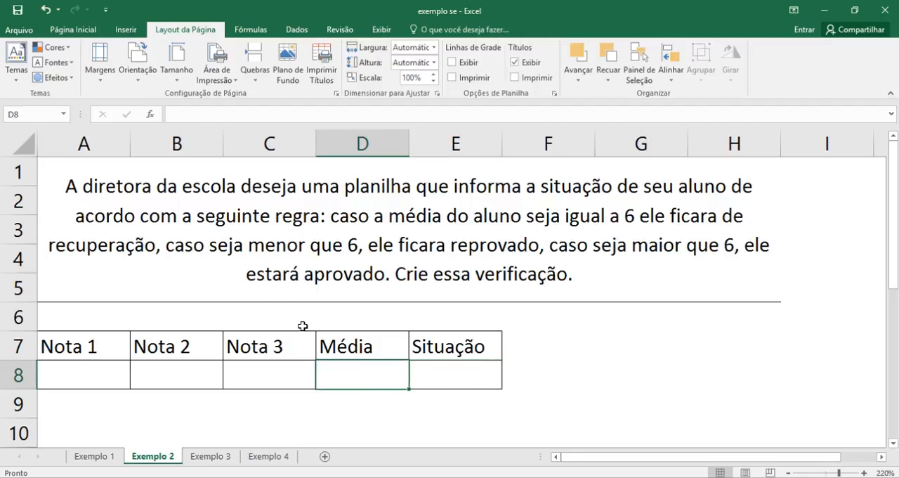
click(79, 31)
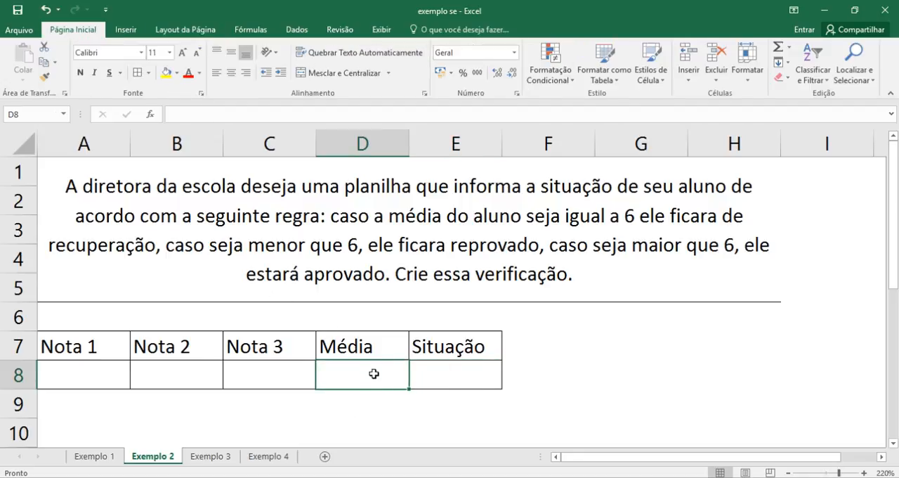
click(789, 47)
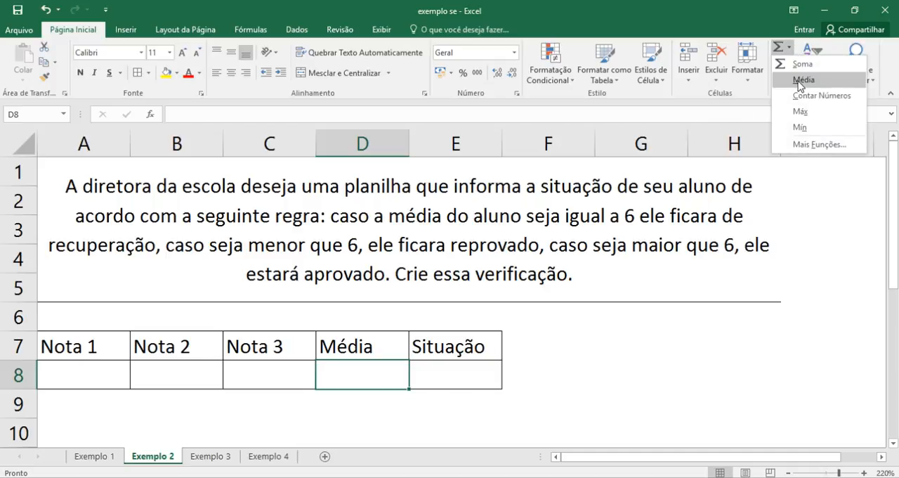
click(789, 49)
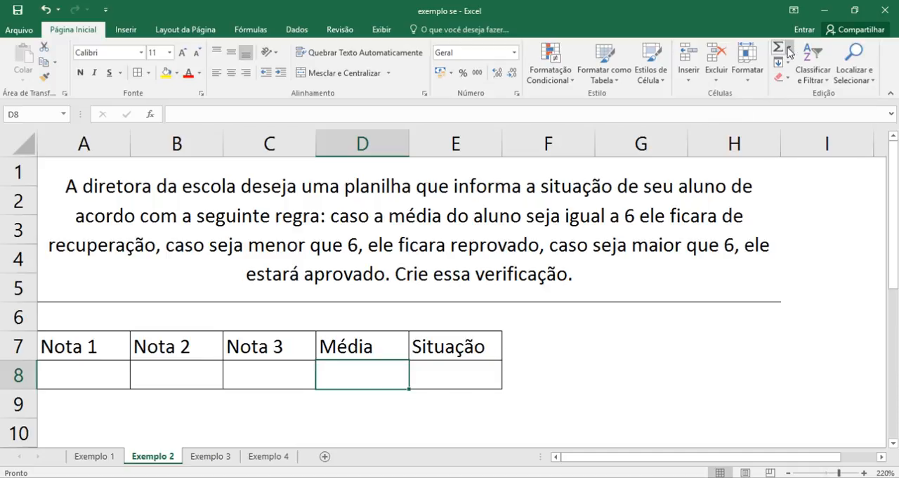
click(790, 49)
click(807, 78)
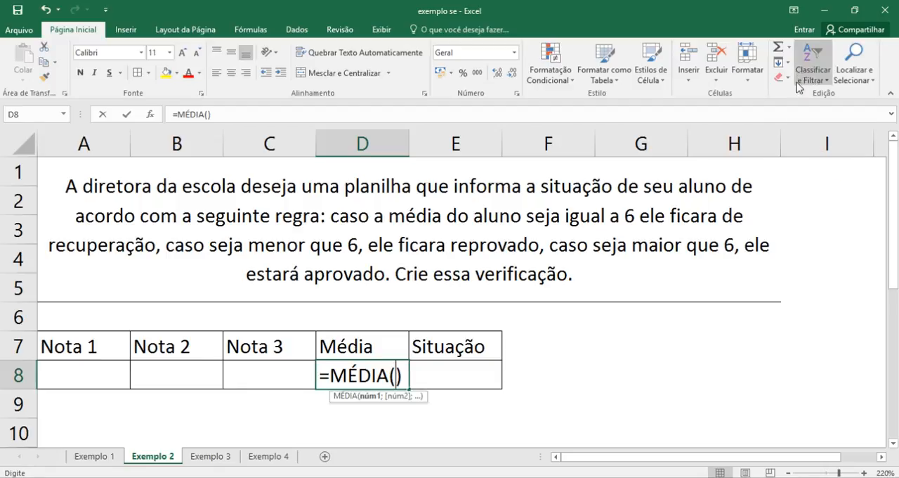
drag(90, 375, 256, 383)
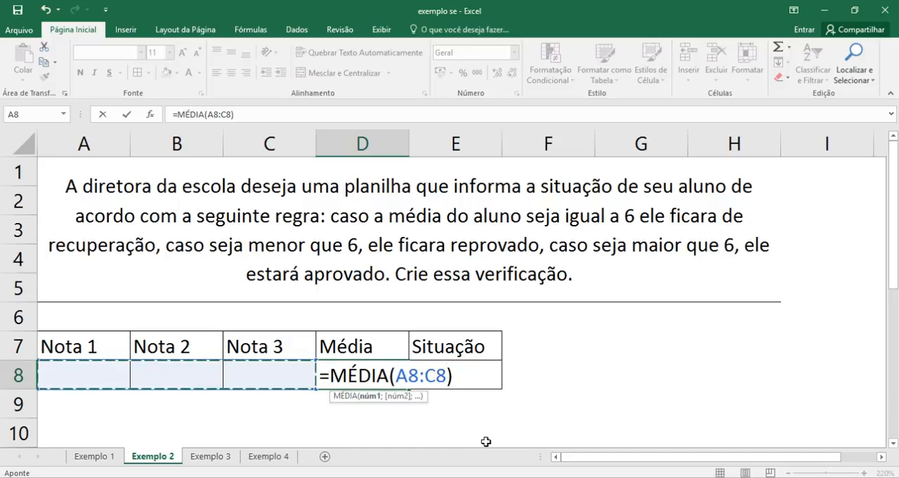
key(Return)
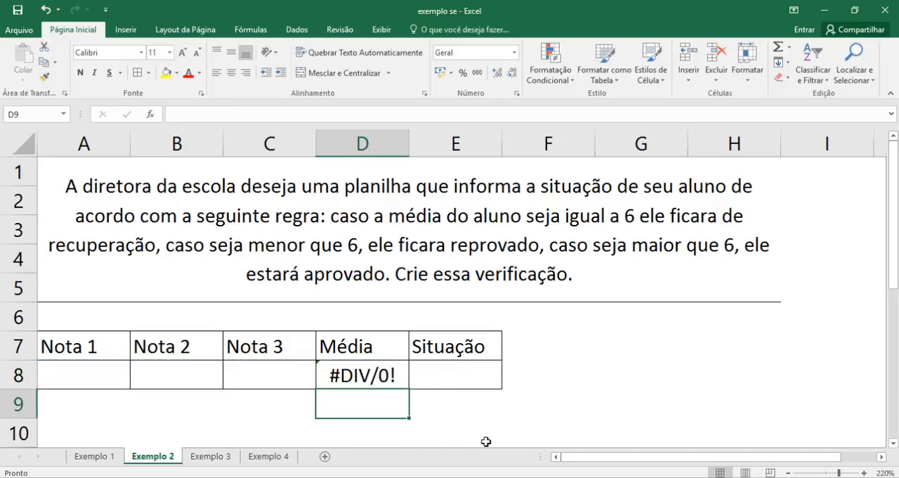
- Wrap the average formula in D8 in SEERRO with 0 as the error value, giving =SEERRO(MÉDIA(A8:C8);0)
click(360, 381)
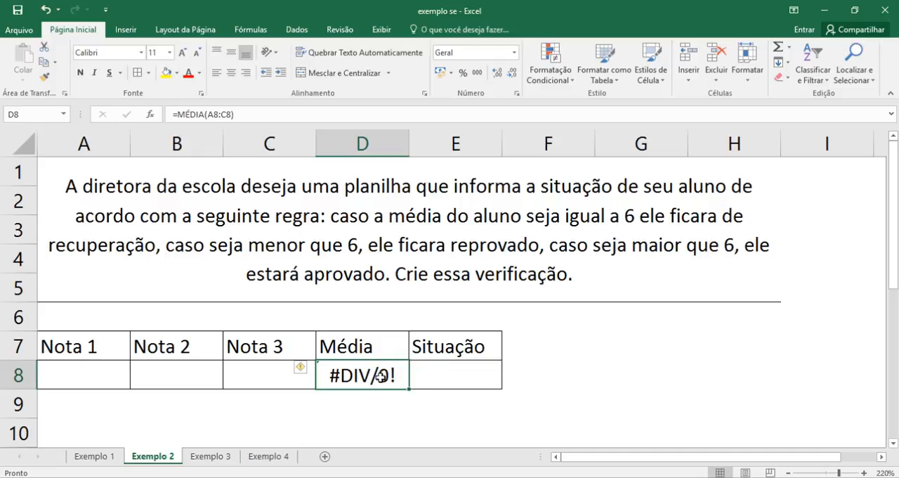
double_click(334, 377)
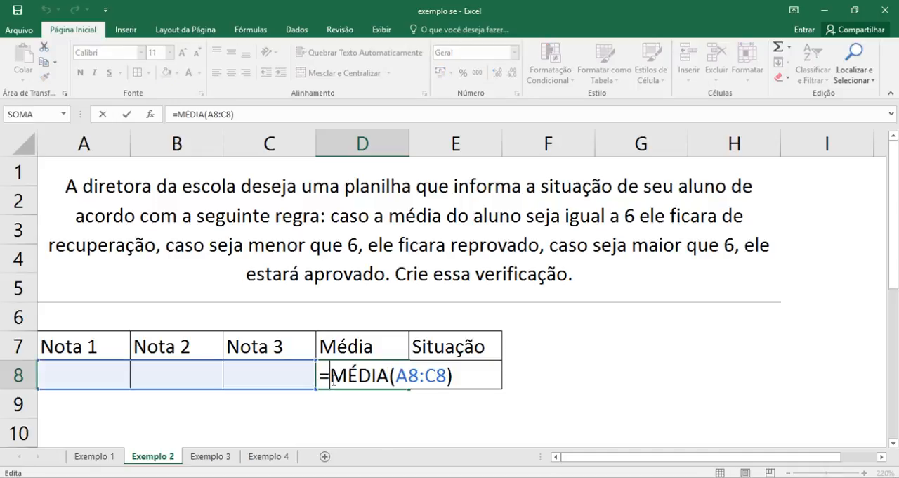
text(se)
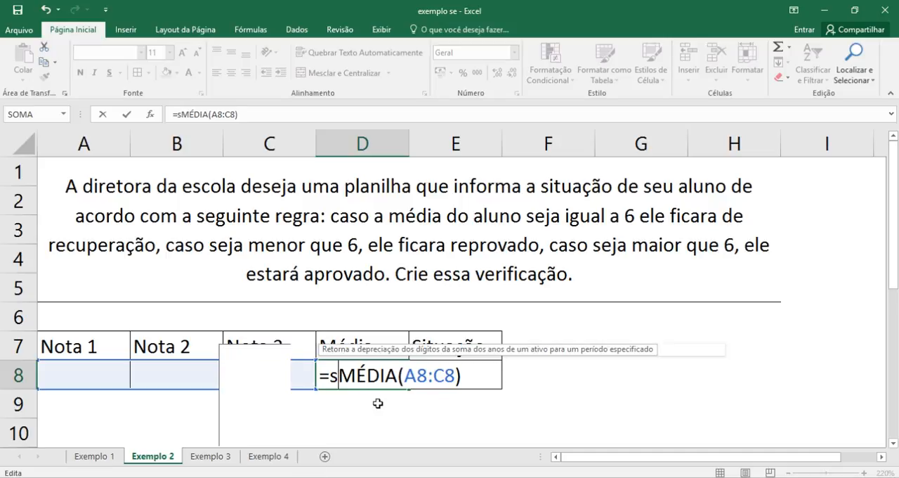
text(e)
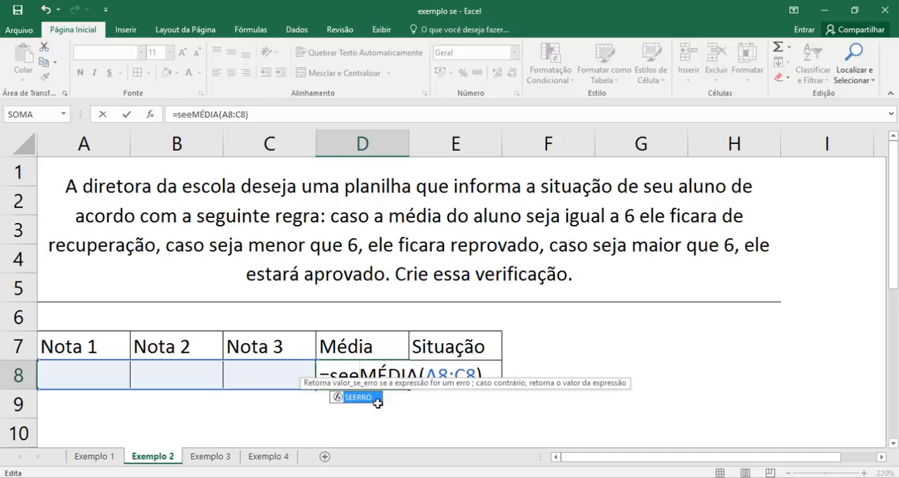
double_click(358, 397)
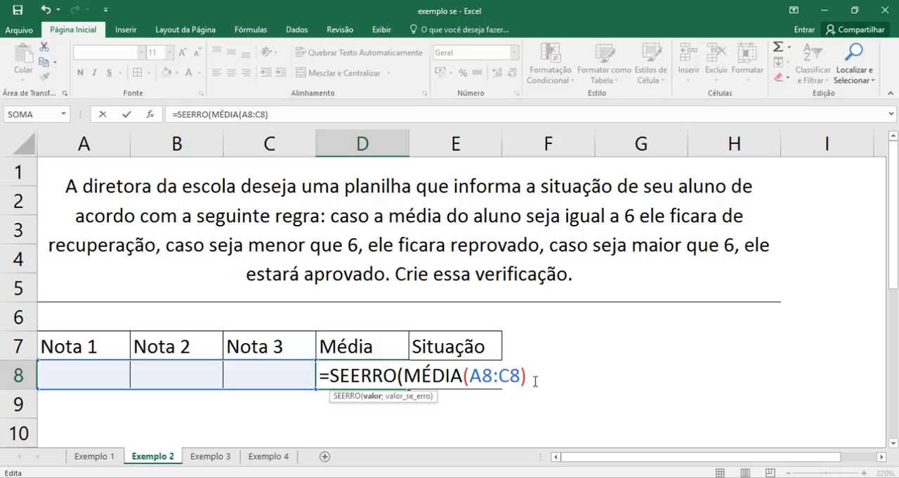
text(;0))
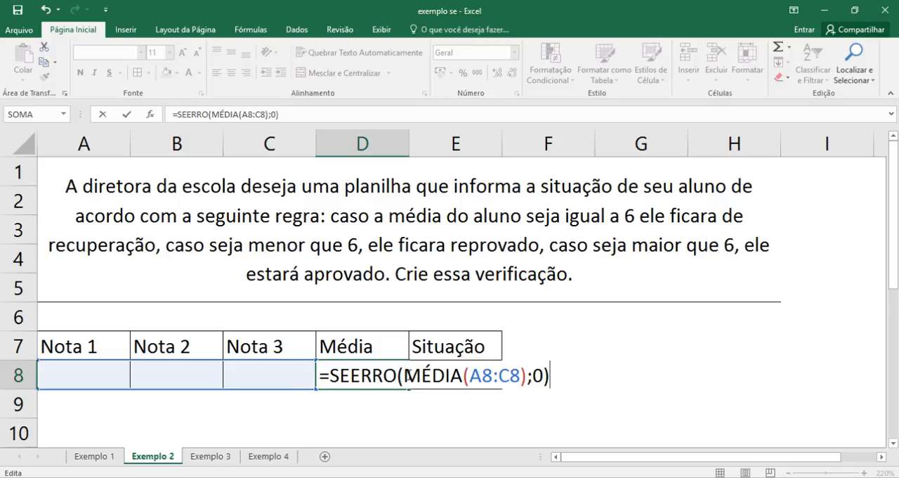
drag(406, 375, 527, 375)
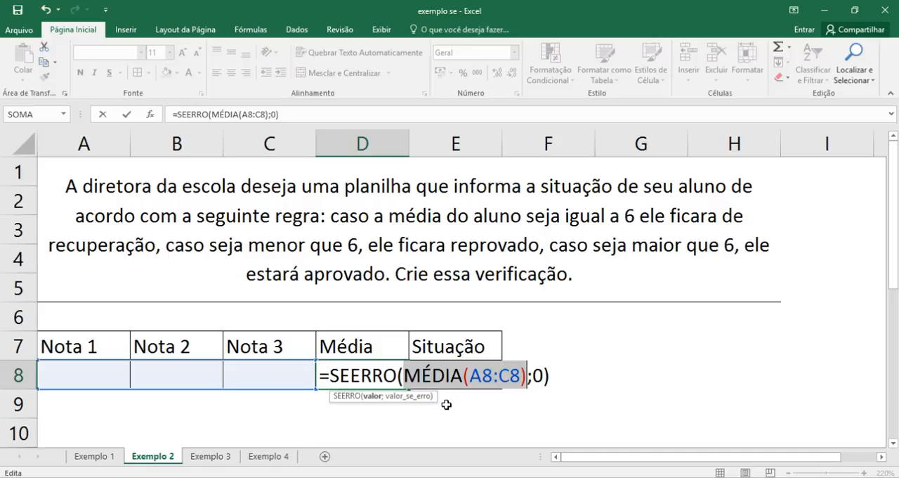
click(537, 376)
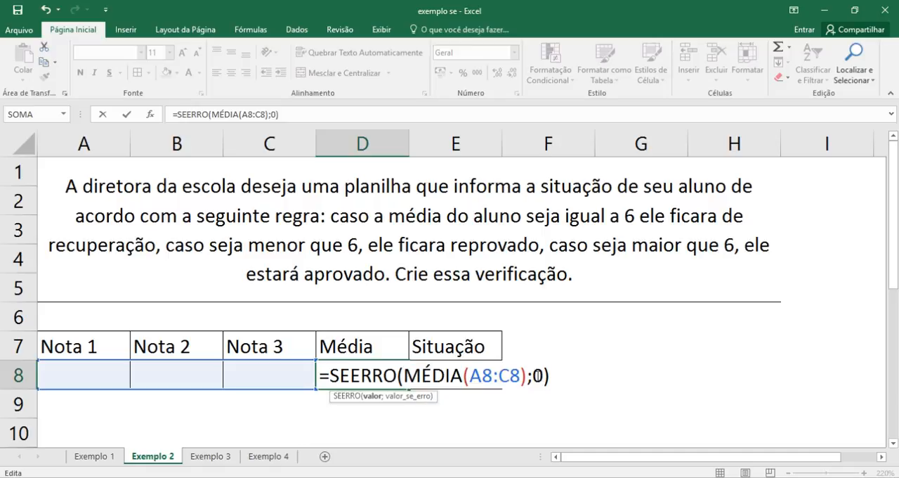
double_click(537, 375)
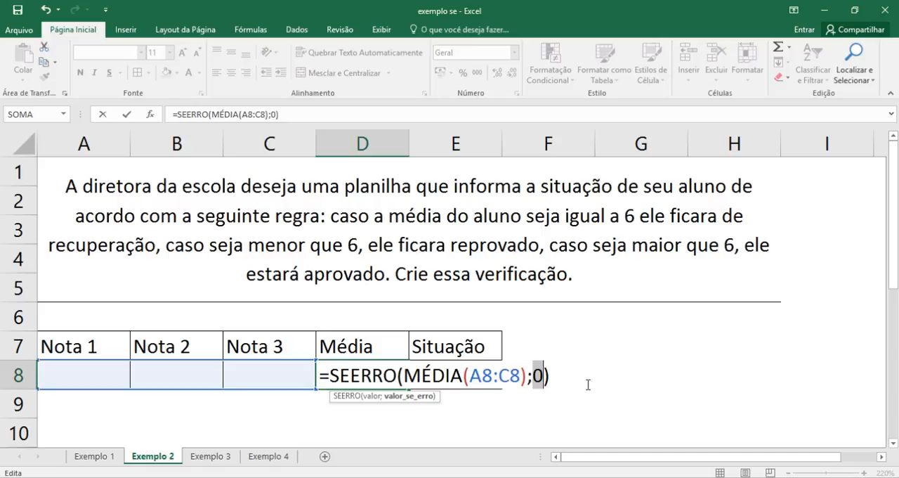
key(Return)
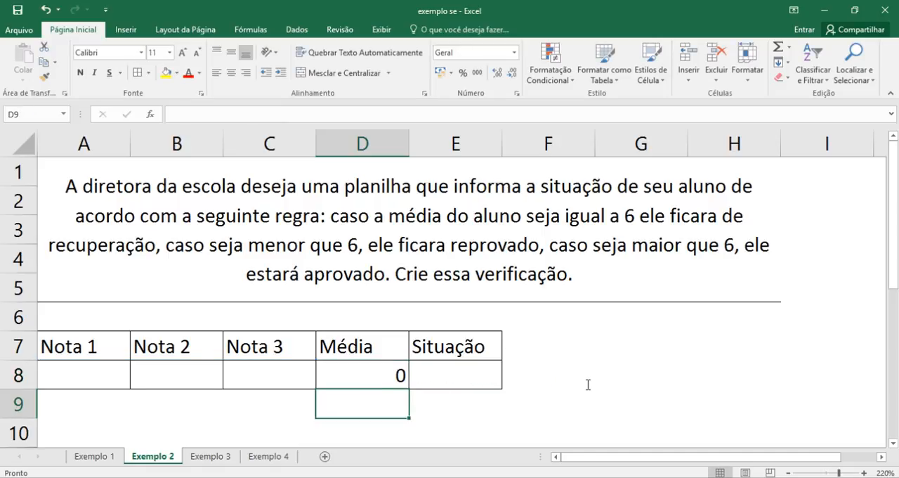
- Enter the plain average formula =MÉDIA(A8:C8) in D9 for comparison with the SEERRO version in D8
click(375, 377)
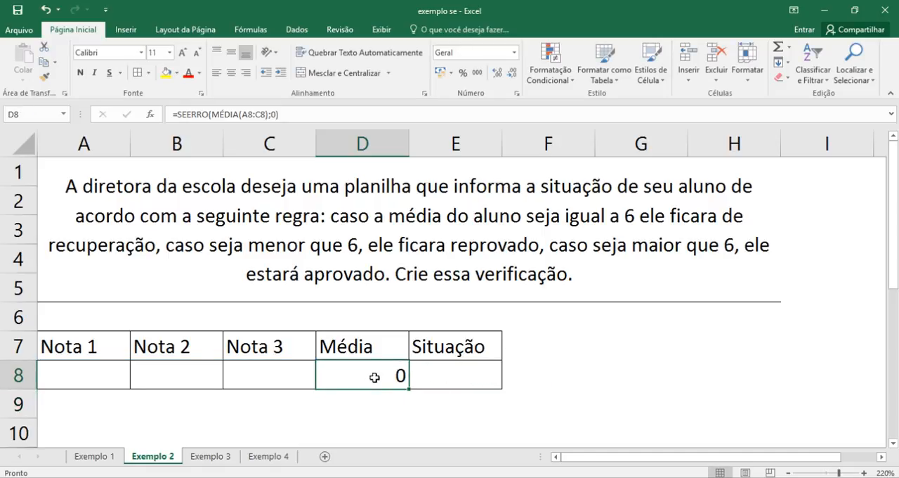
click(373, 404)
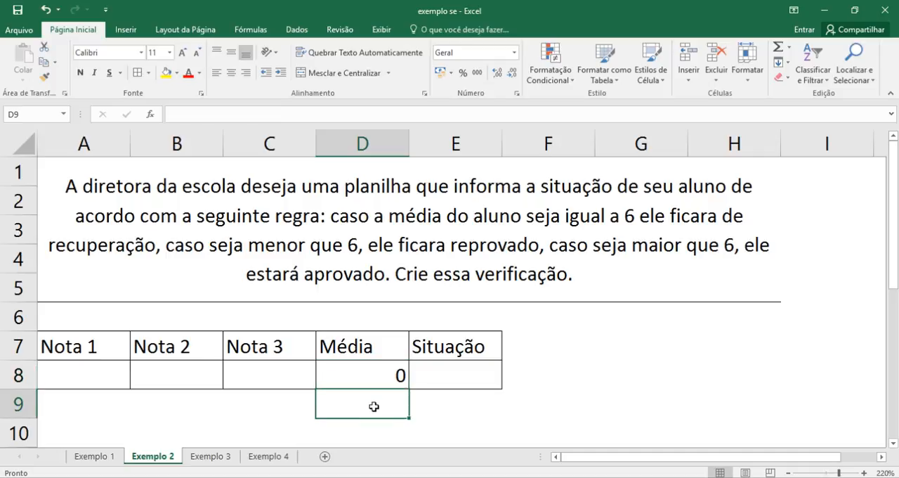
text(=mé)
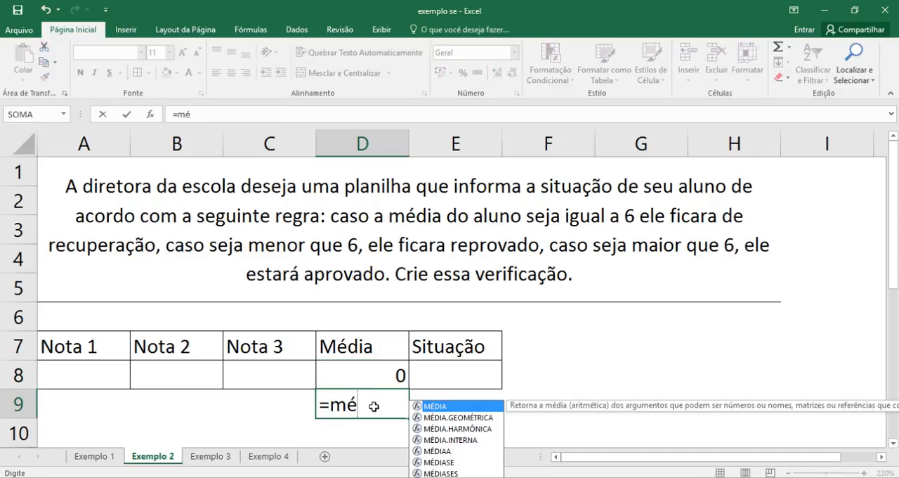
key(Tab)
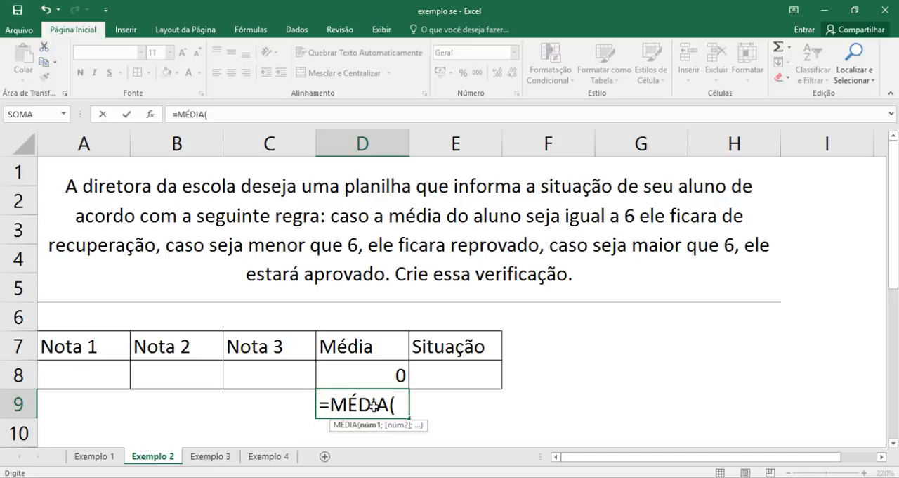
drag(100, 373, 261, 373)
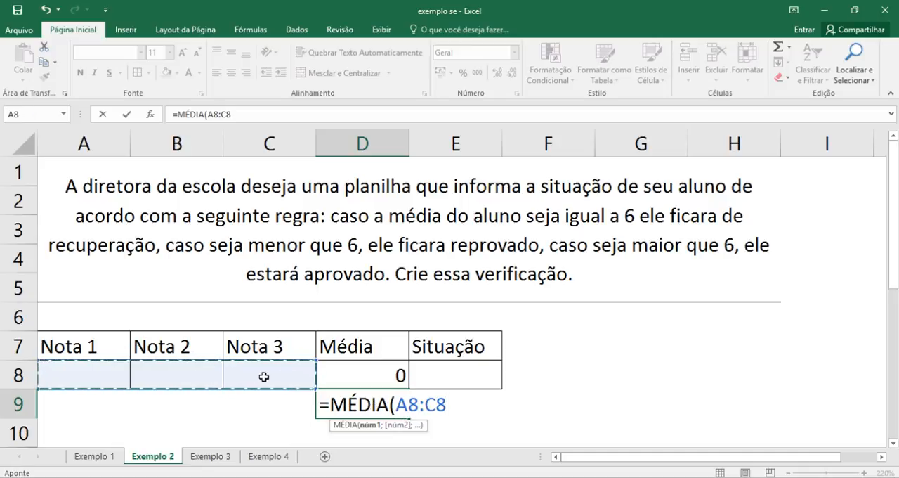
key(Return)
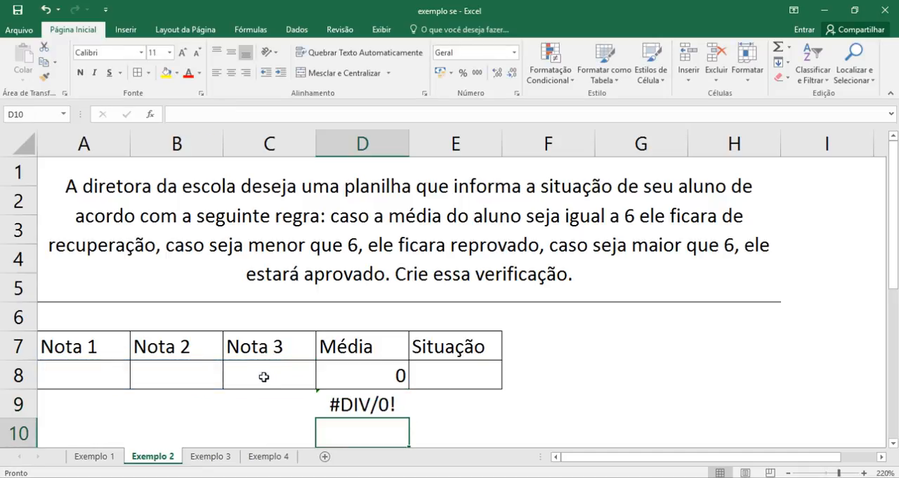
- Compare the formulas in D8 and D9, and clear the comparison formula from D9
click(361, 395)
click(370, 379)
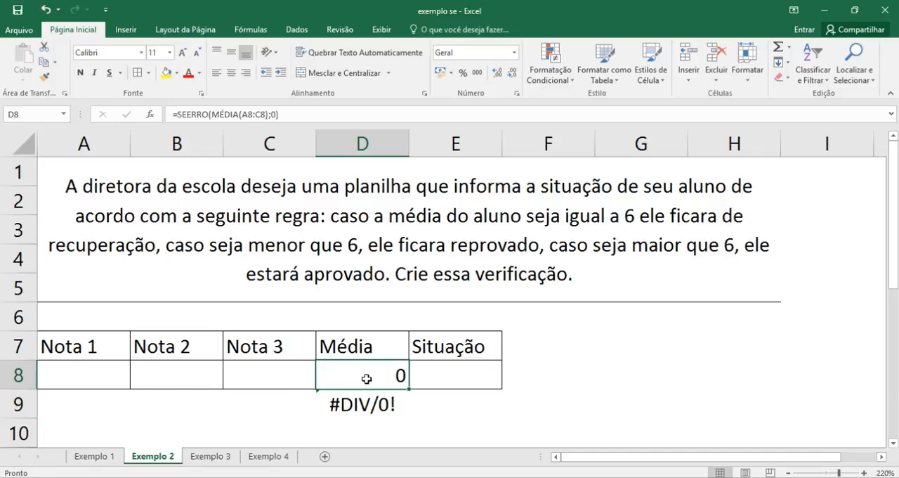
double_click(367, 378)
key(Return)
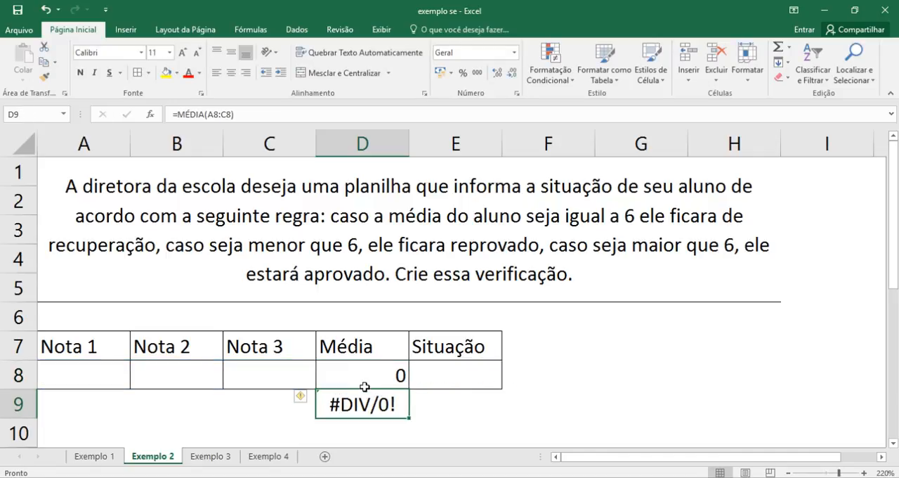
double_click(340, 416)
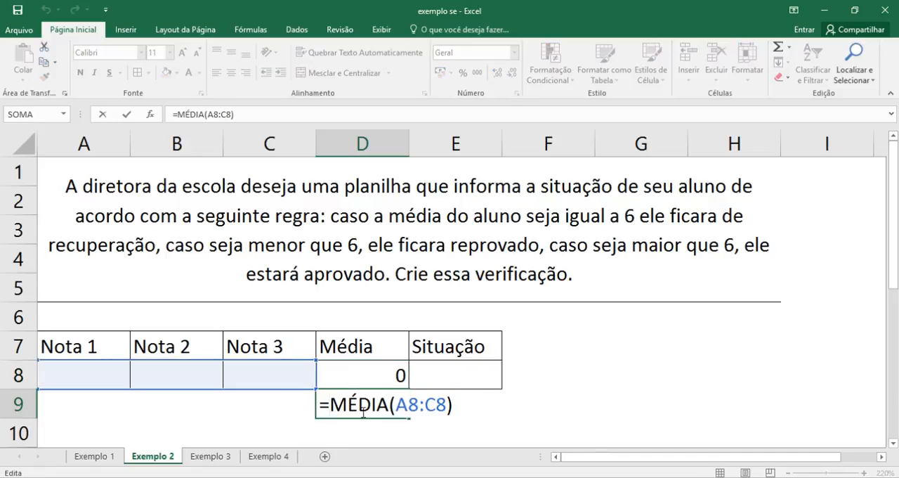
key(Return)
click(363, 406)
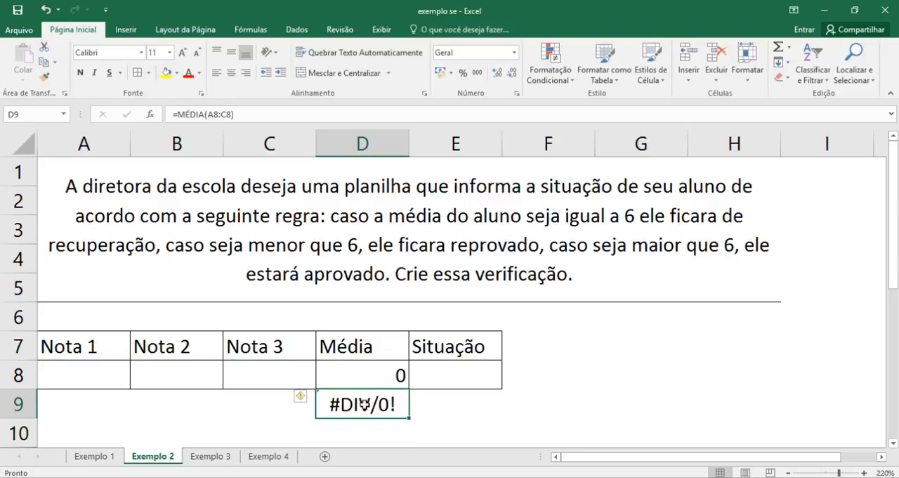
key(Delete)
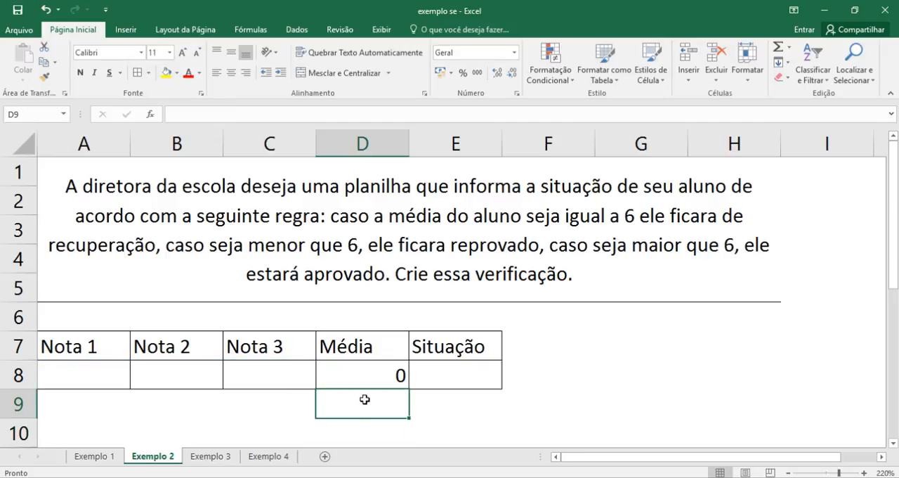
- Replace the error value in the D8 SEERRO formula with the text "Sigite as notas"
click(371, 377)
double_click(370, 377)
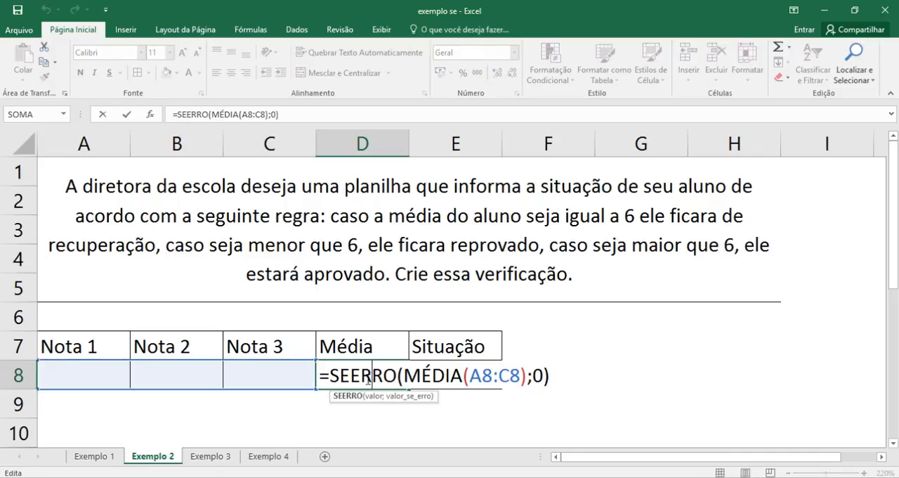
drag(323, 377, 395, 378)
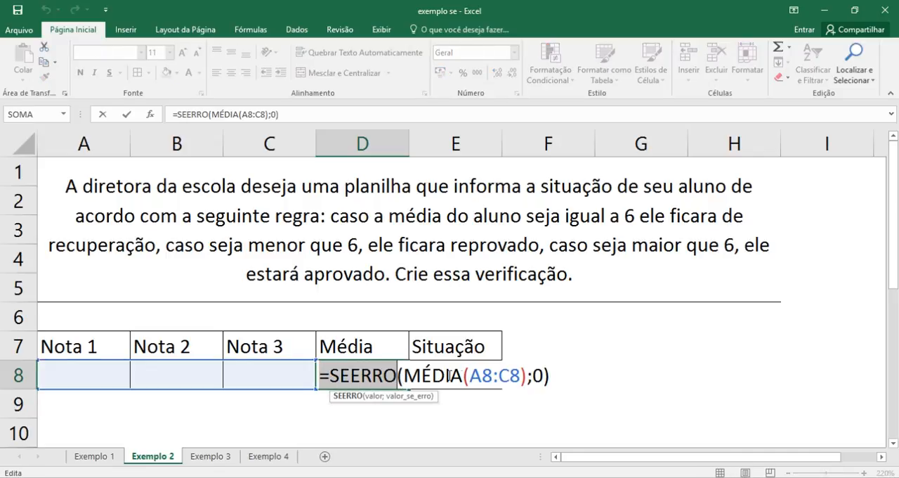
click(400, 378)
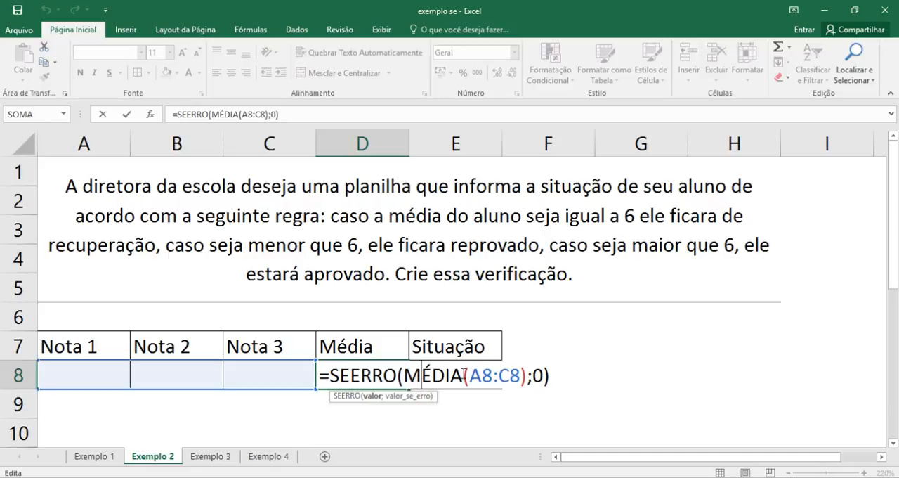
double_click(538, 376)
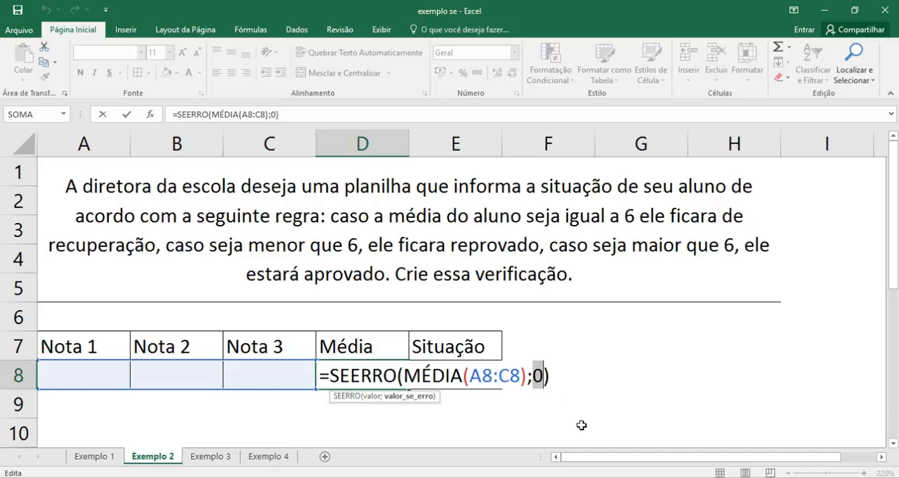
text(")
text(Sigite )
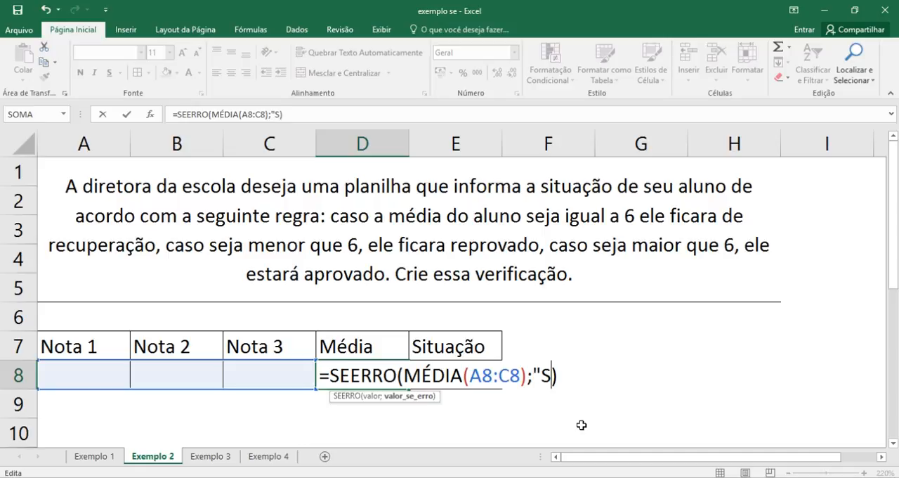
text(as notas)
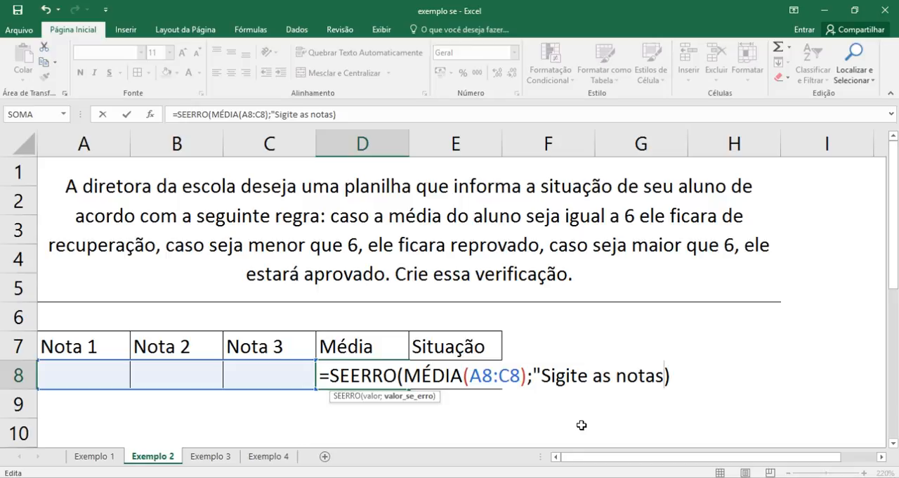
text(")
key(F2)
key(Left)
key(Left)
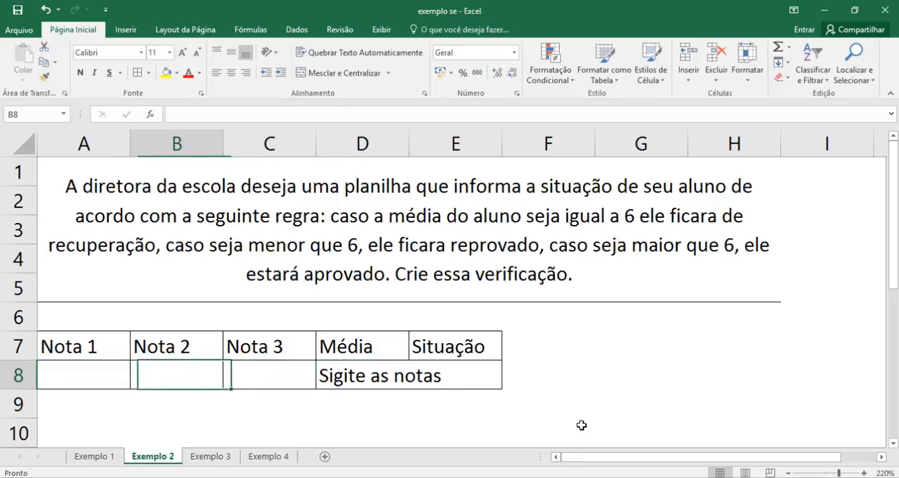
- Correct the error text in the D8 formula to "Digite as notas" and autofit column D to its contents
key(Right)
key(Right)
key(F2)
key(Left)
key(Left)
key(Left)
key(Left)
key(Left)
key(Left)
key(Left)
key(Left)
key(Left)
key(Left)
key(Left)
key(Left)
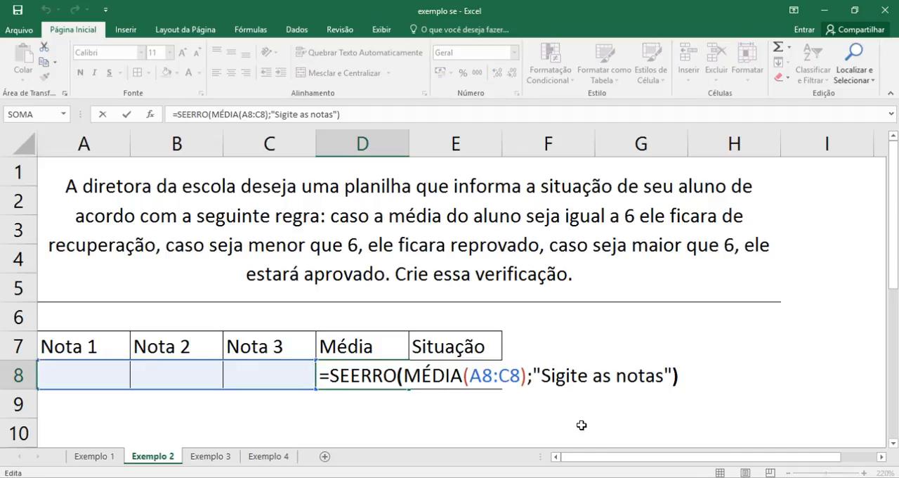
key(Left)
key(Left)
key(Left)
key(Left)
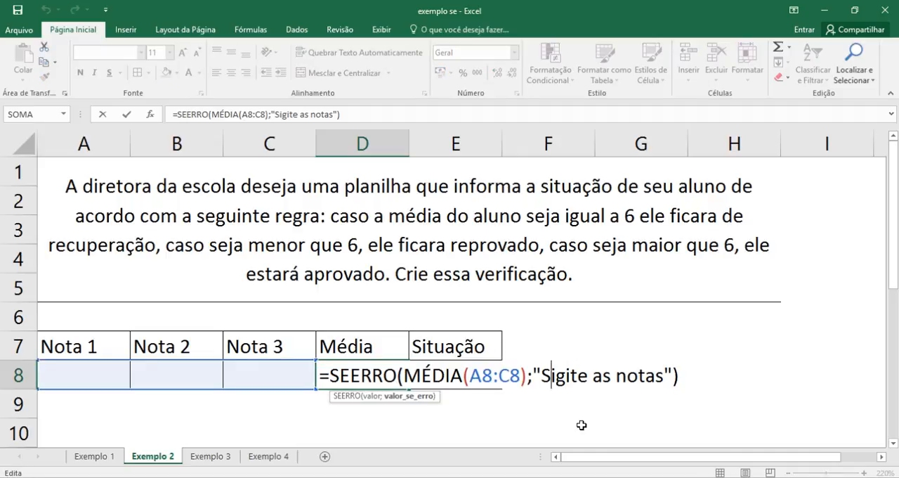
key(BackSpace)
text(D)
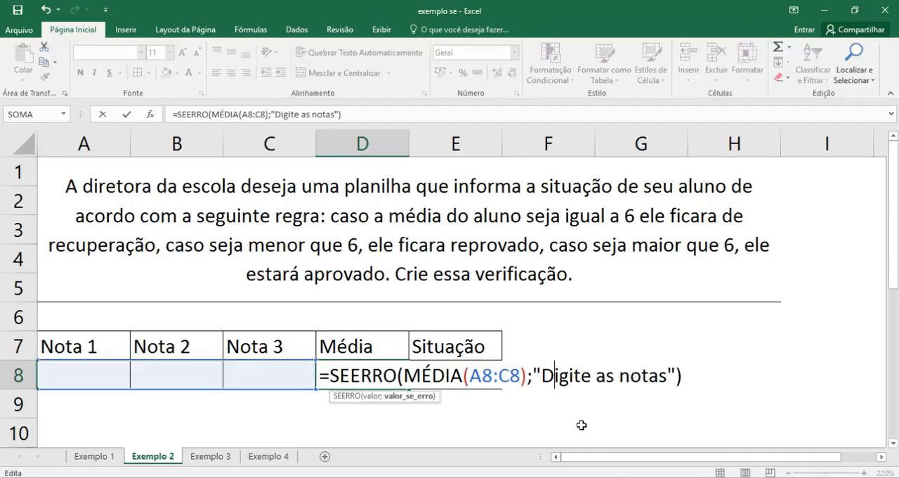
key(Return)
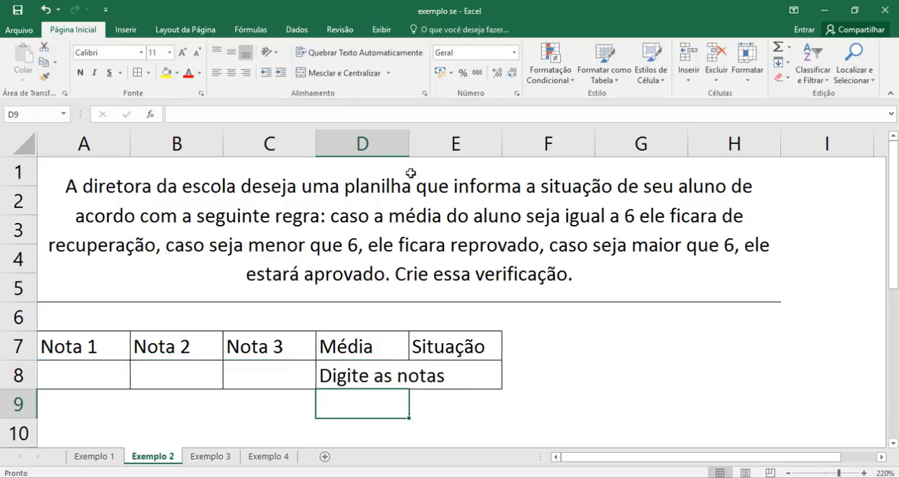
double_click(410, 150)
click(414, 380)
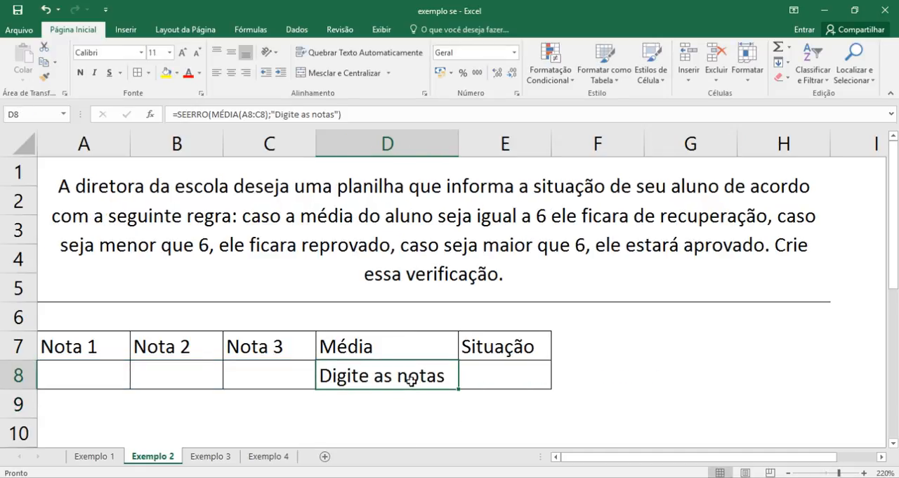
- Enter the test grades 6, 7 and 8 in A8, B8 and C8 to try out the average formula
click(106, 371)
double_click(108, 372)
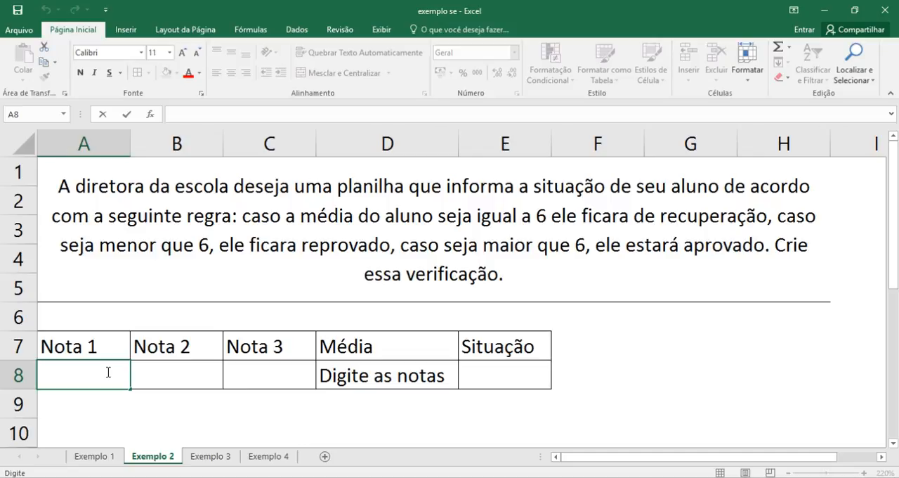
text(6)
key(Return)
key(Right)
key(Up)
text(7)
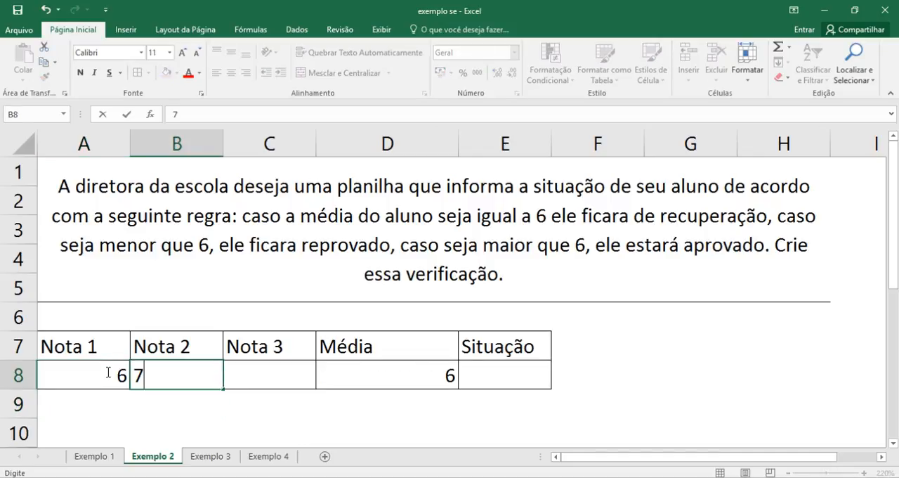
key(Return)
key(Right)
key(Up)
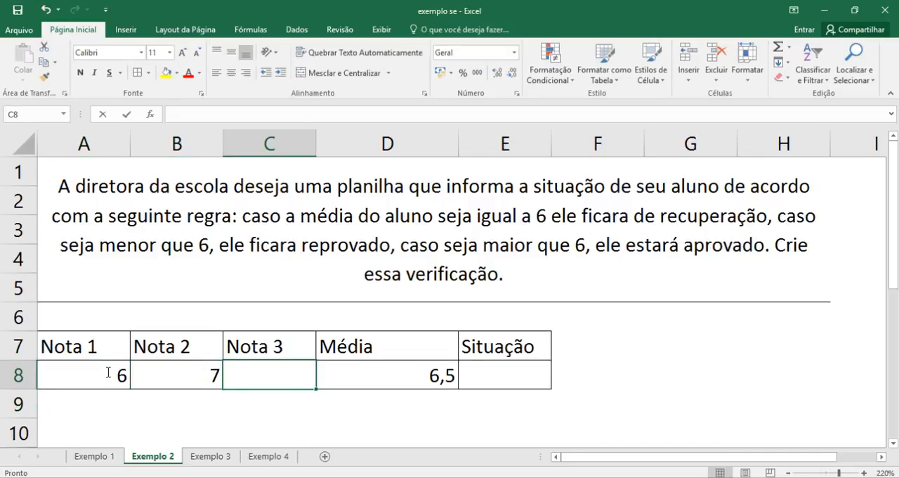
text(8)
key(Return)
- Clear the three test grades from A8:C8 and select the Média cell D8
key(Up)
key(Left)
key(Left)
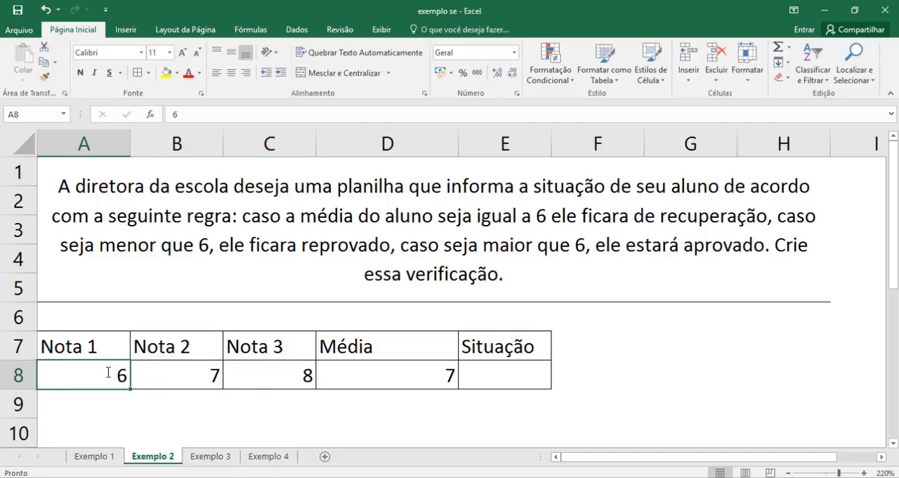
key(shift+Right)
key(shift+Right)
key(Delete)
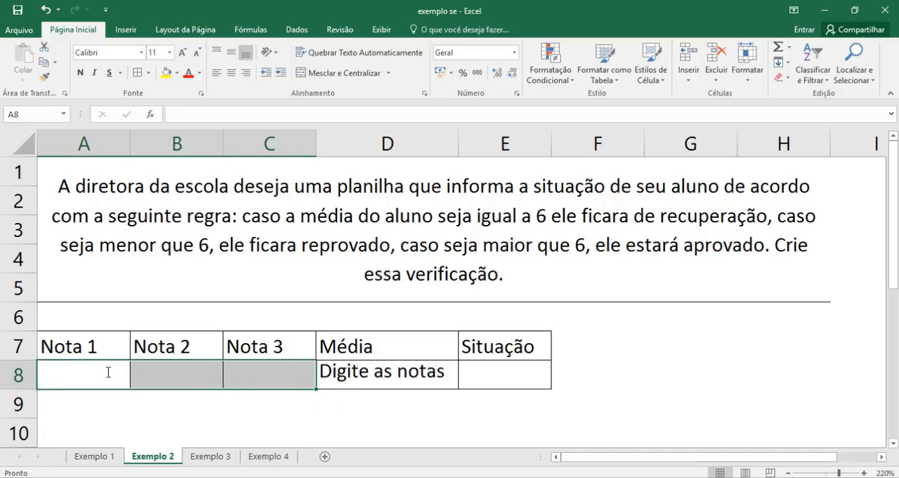
click(371, 377)
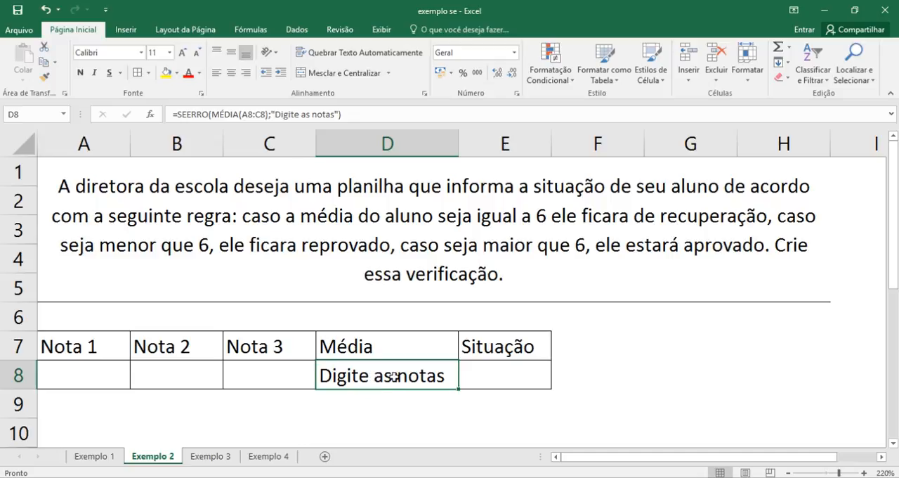
- Start an SE formula in the Situação cell E8 that tests D8=6 and returns "Recuperação" when true
click(499, 381)
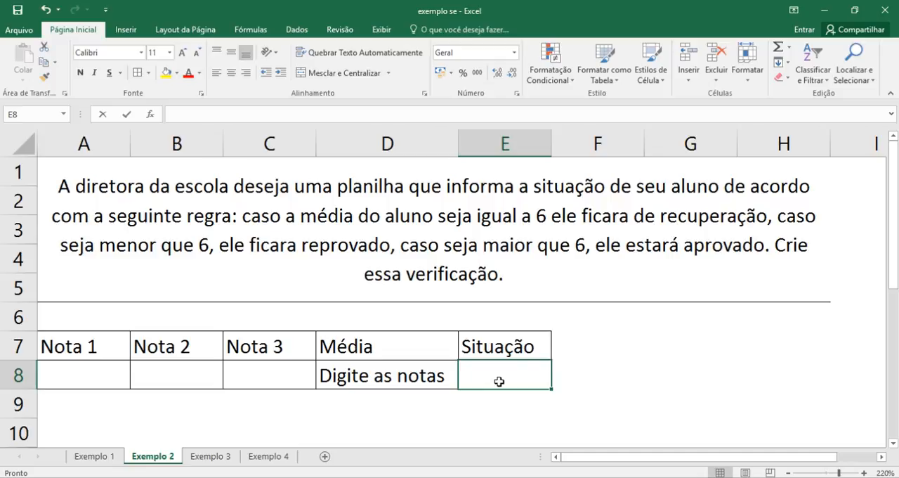
text(=se)
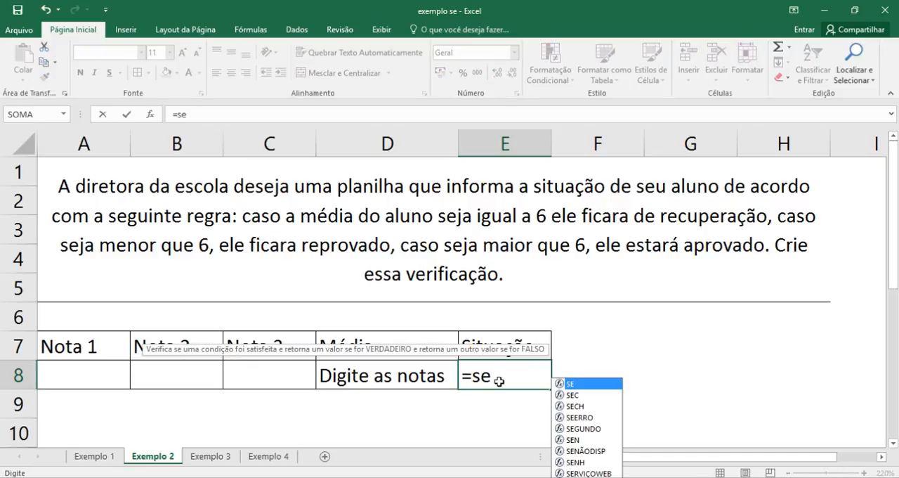
key(Tab)
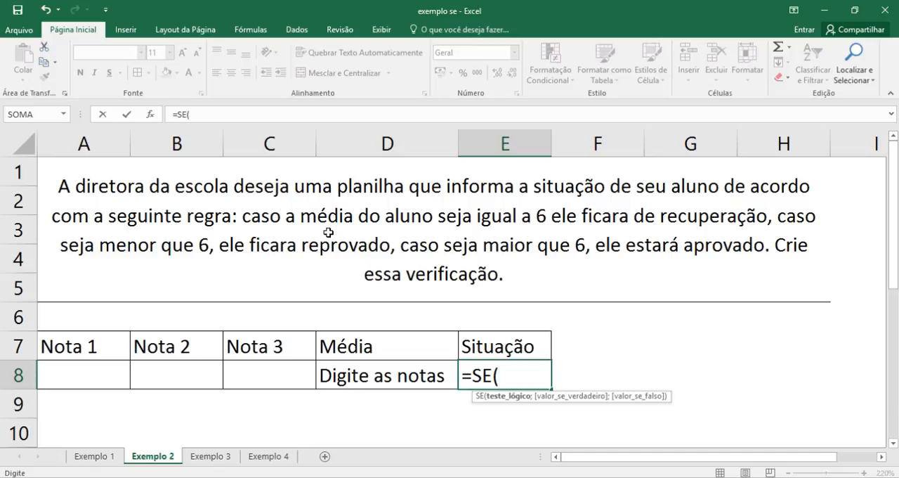
click(373, 376)
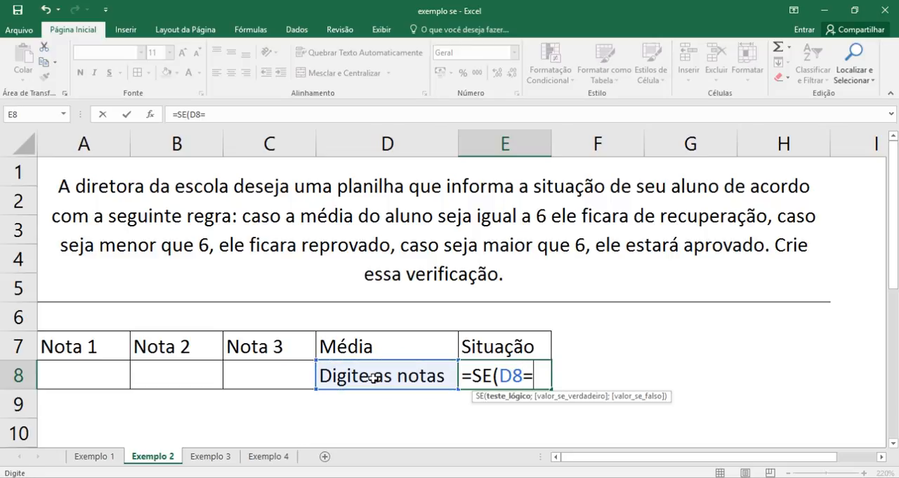
text(=6;)
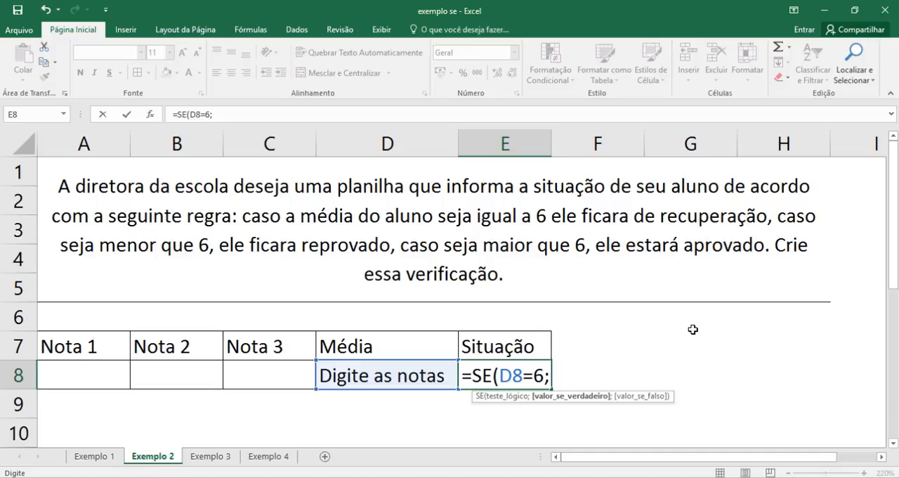
text("Recu)
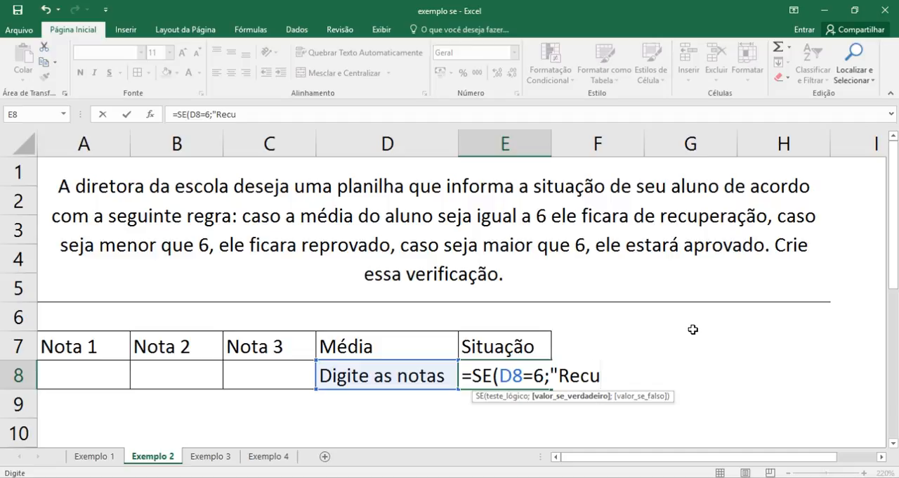
text(pera)
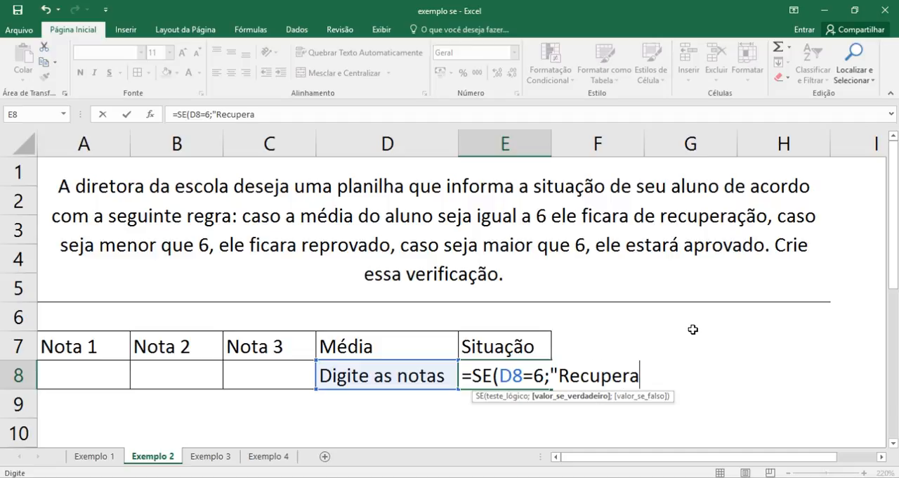
text(ção")
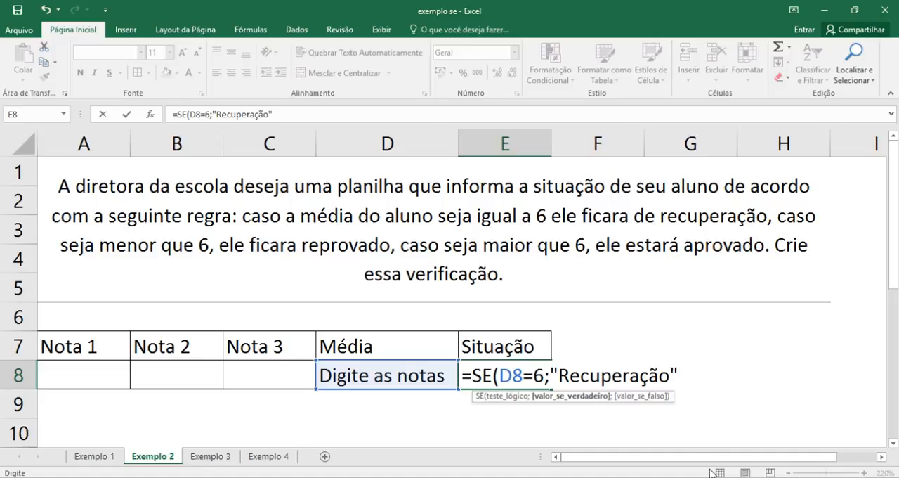
text(;)
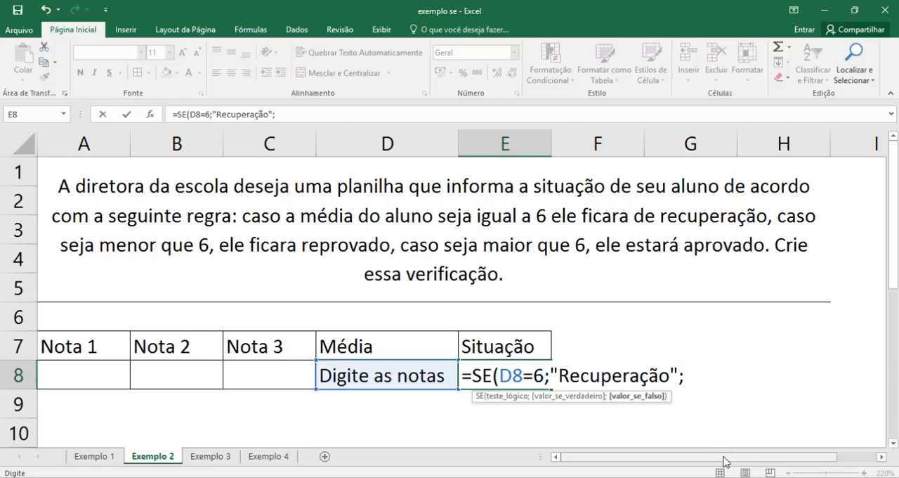
- Nest a second SE as the false value of the E8 formula, testing D8<6 and returning "Reprovado" when true
text(se)
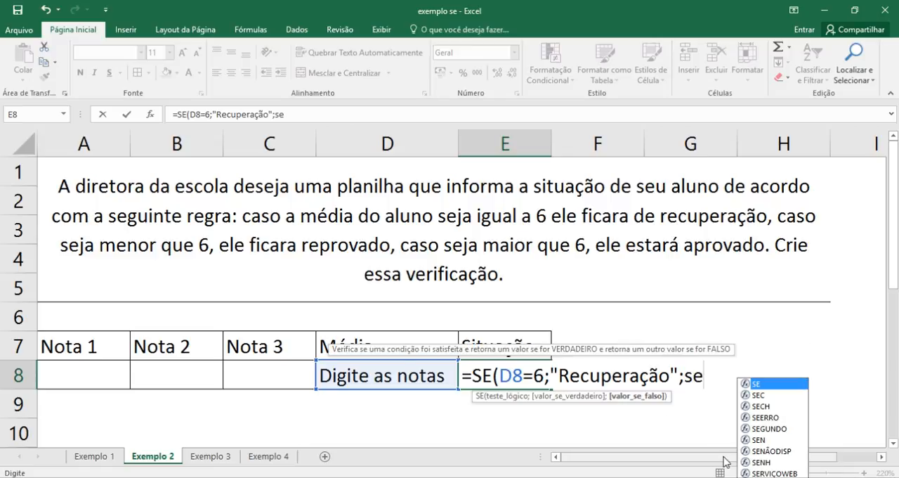
key(Tab)
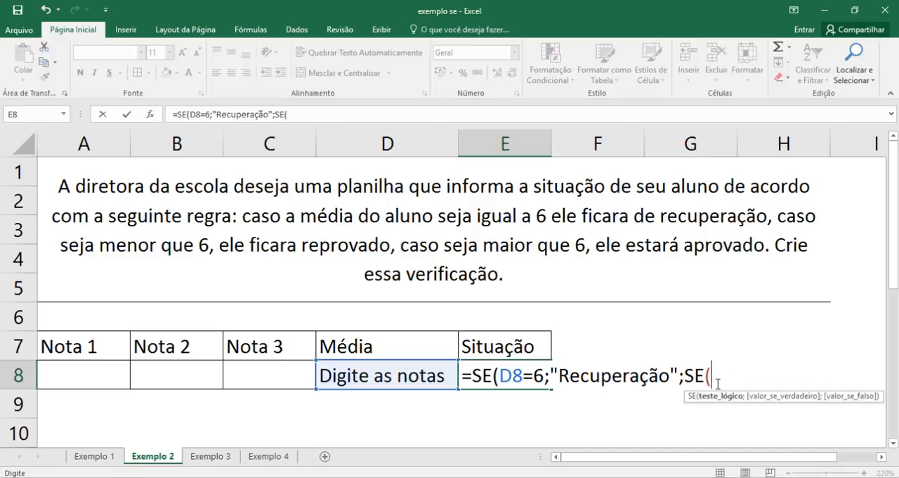
click(402, 376)
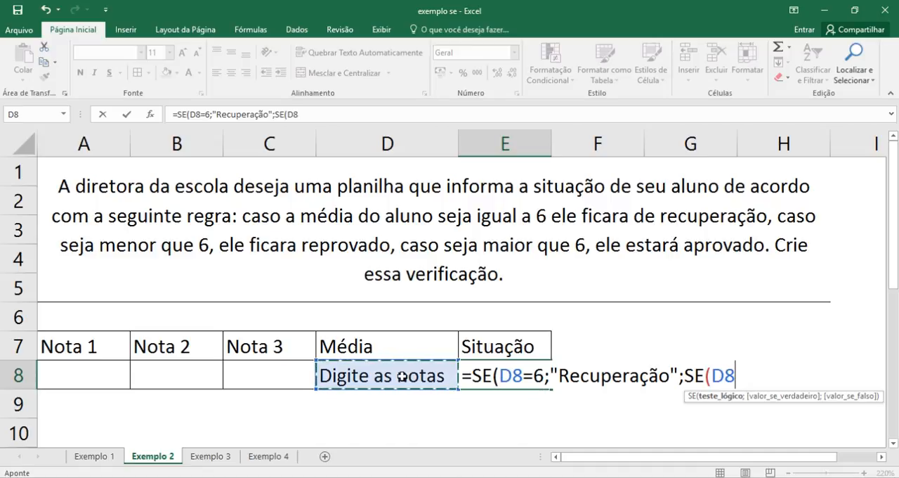
text(<)
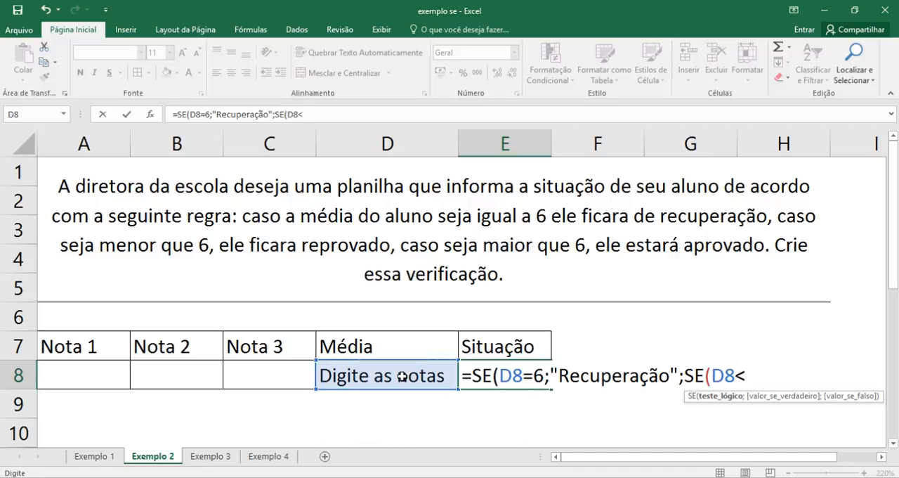
text(6;)
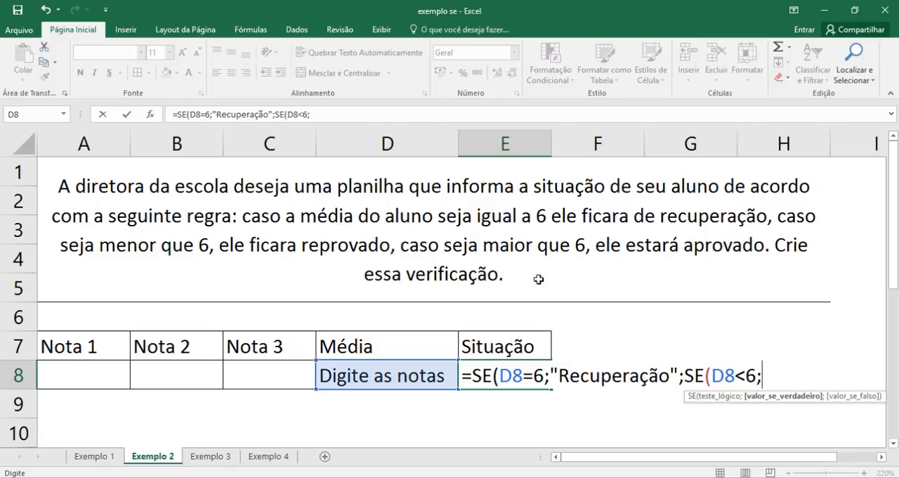
text("Reprova)
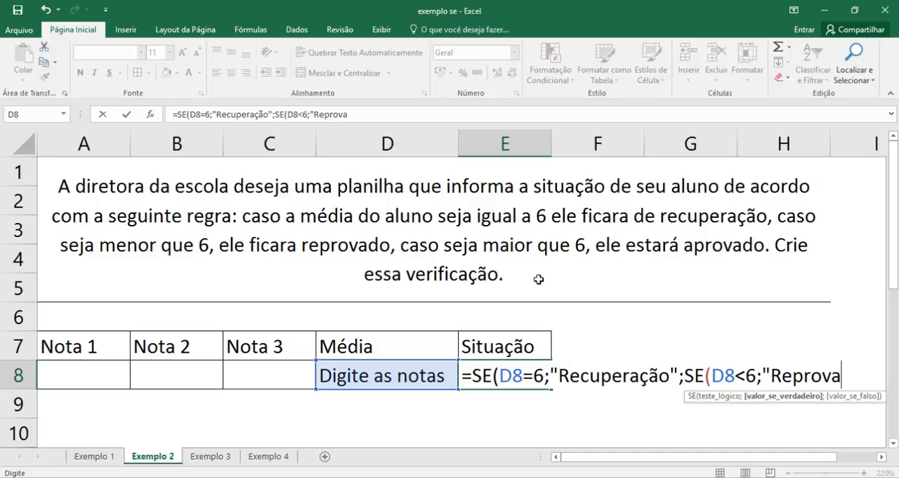
text(do")
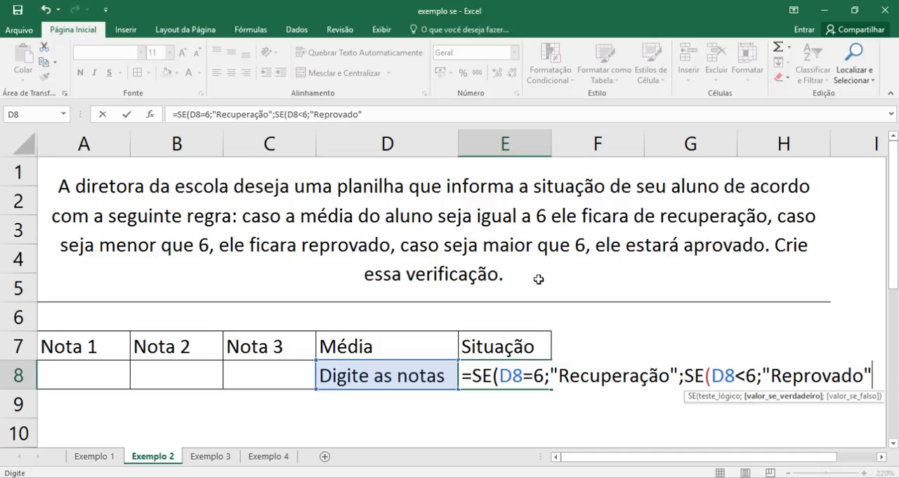
text(;)
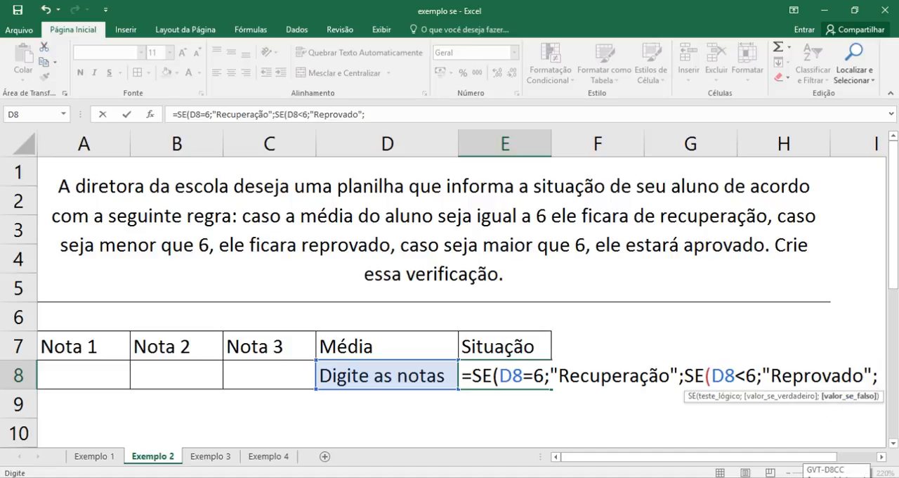
- Add "Aprovado" as the nested SE's false value, close both functions and commit the E8 formula
text(")
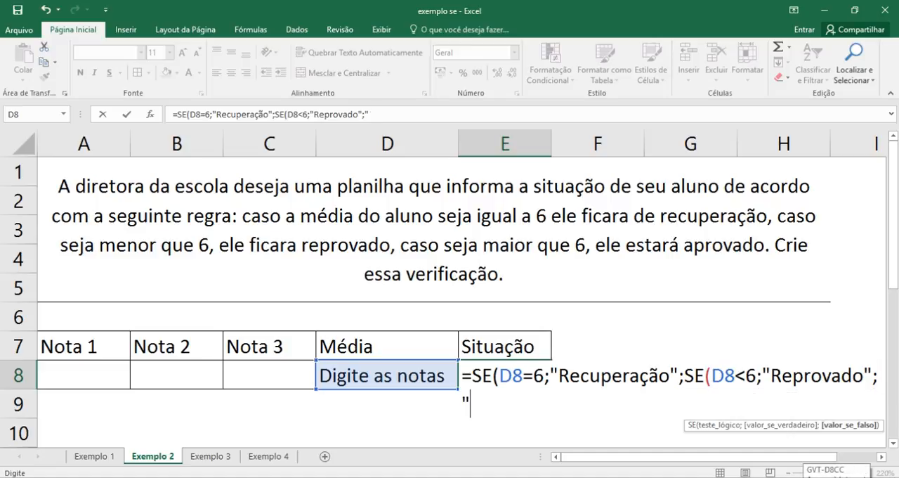
text(Aprovad)
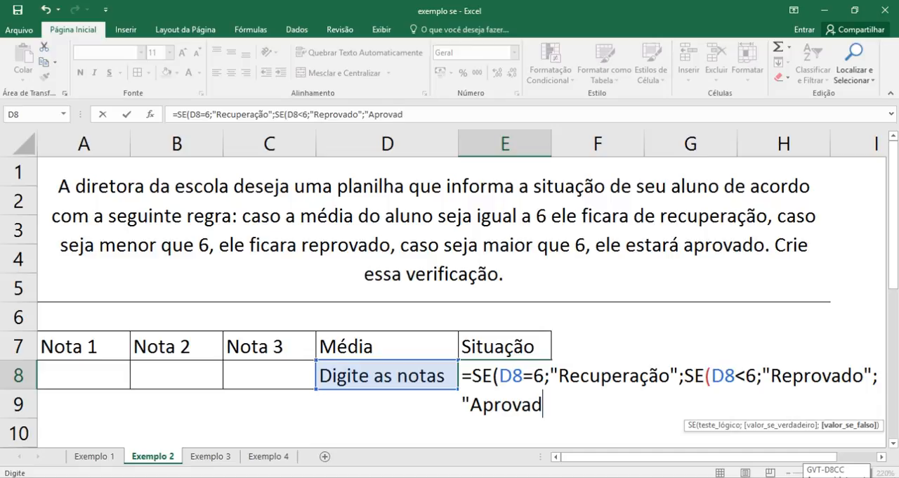
text(o"))
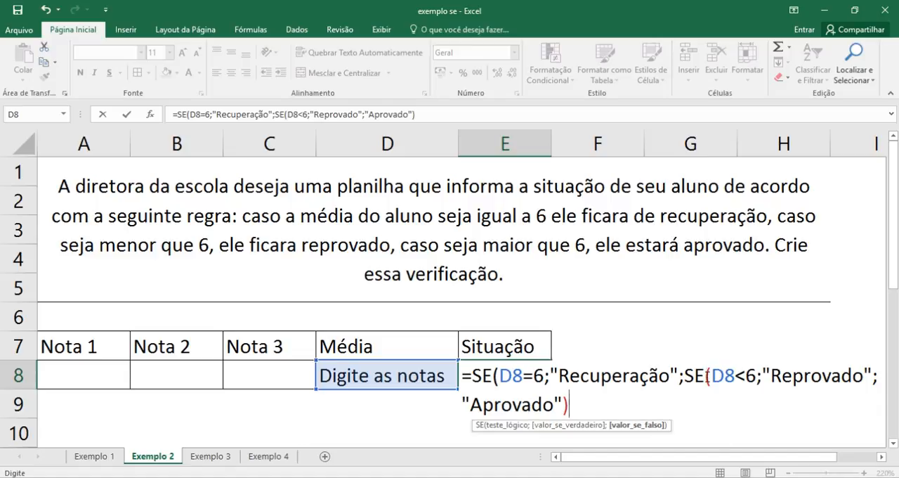
text())
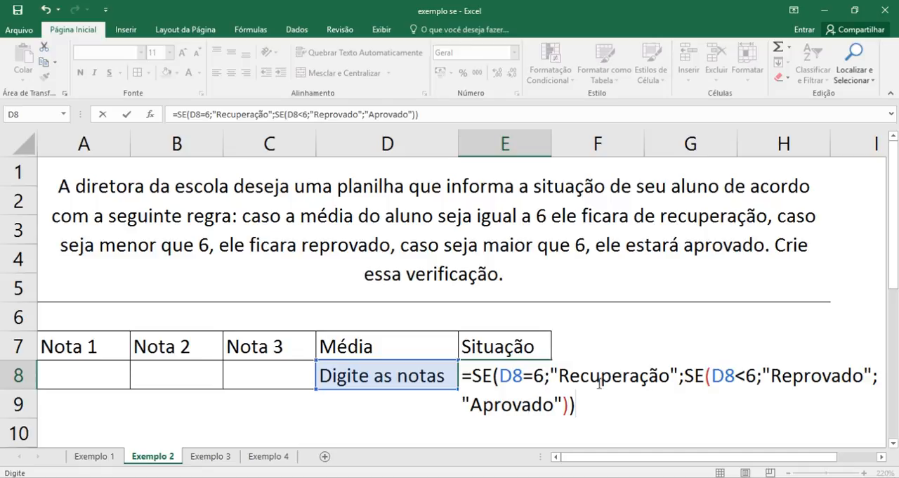
click(686, 375)
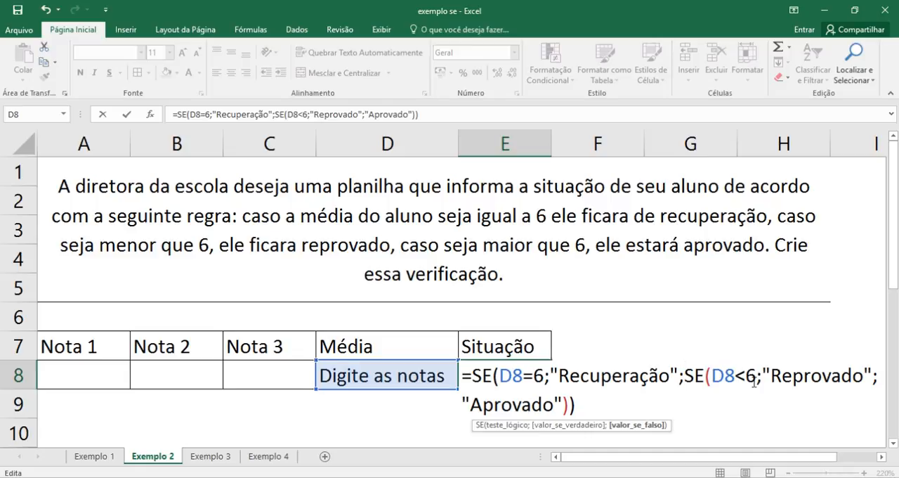
click(883, 378)
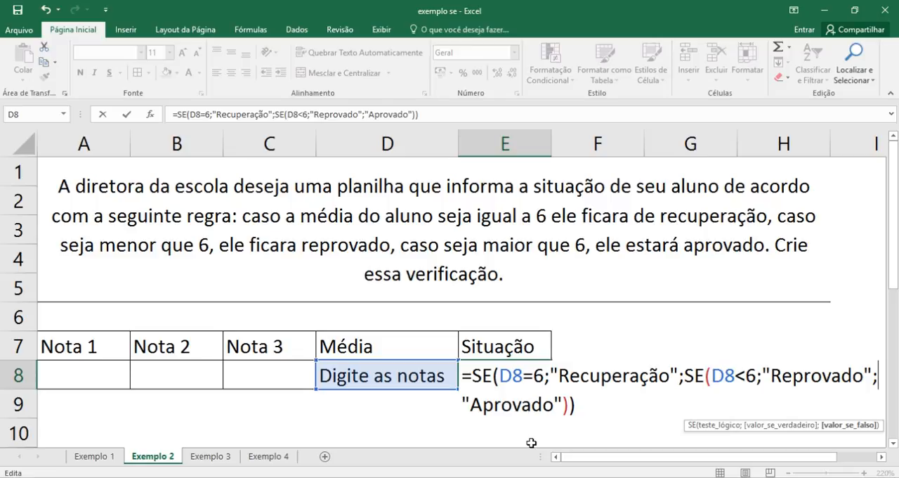
key(Return)
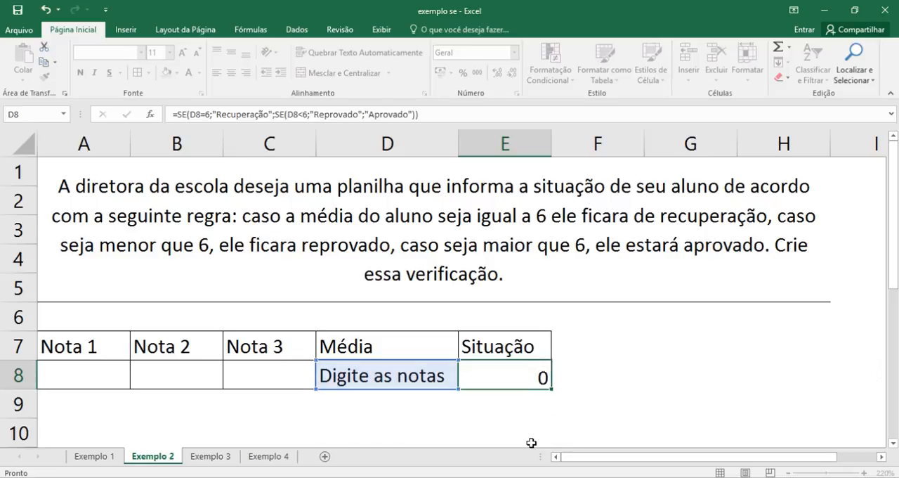
- Change the SEERRO error value in the Média cell D8 to 0 and widen column E slightly
click(466, 376)
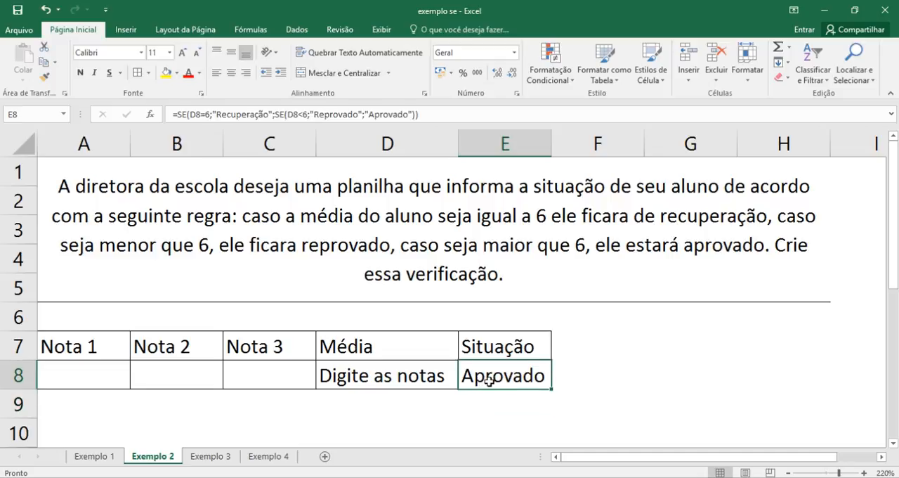
click(356, 375)
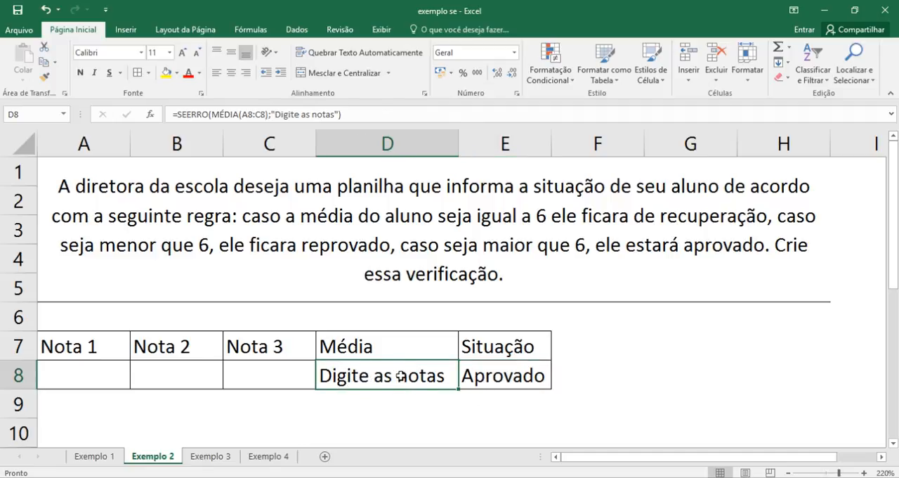
double_click(399, 376)
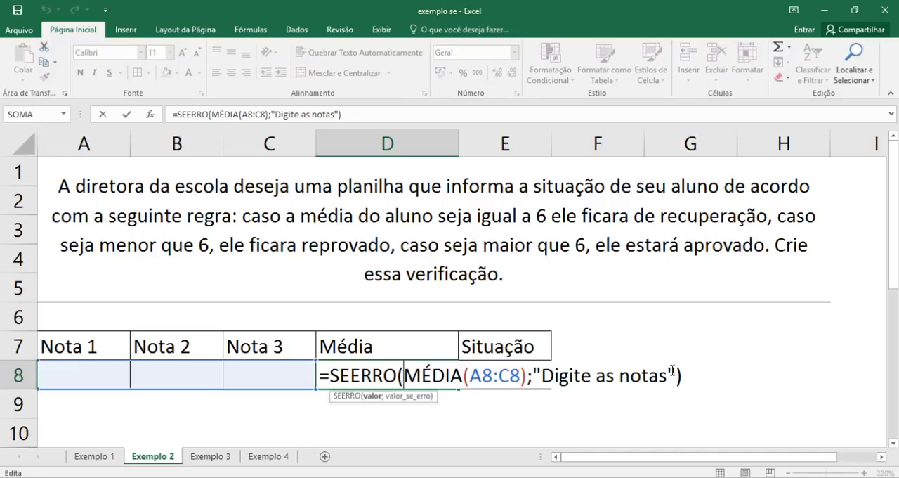
drag(673, 373, 534, 374)
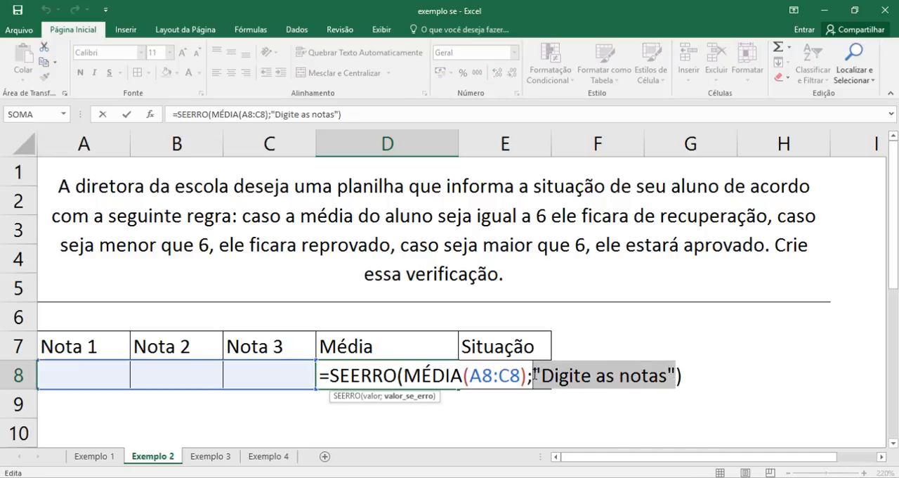
text(0)
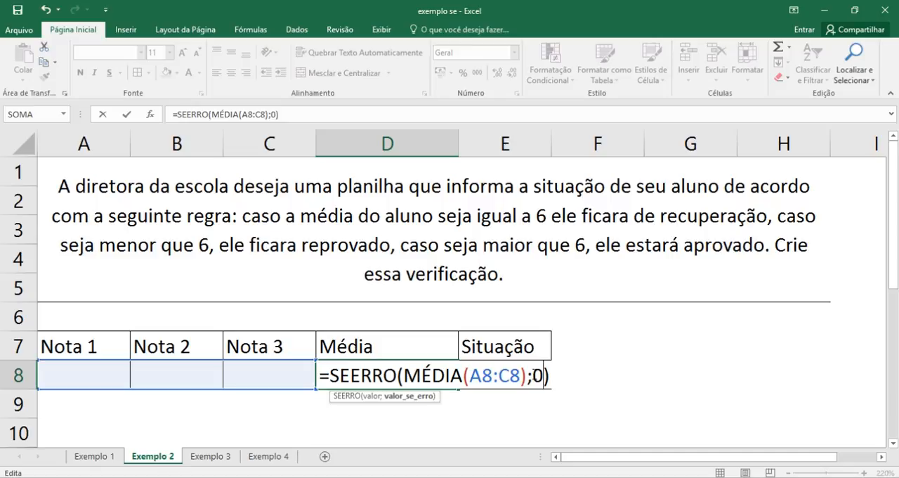
key(Return)
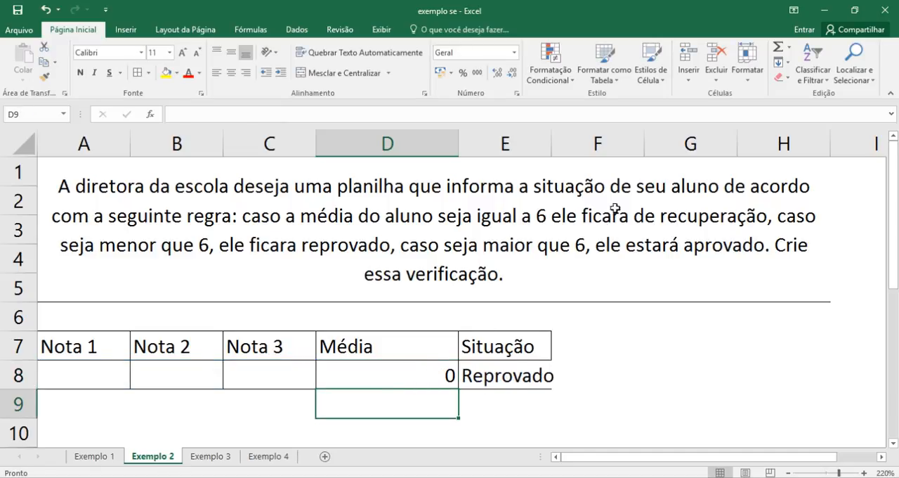
drag(551, 144, 566, 143)
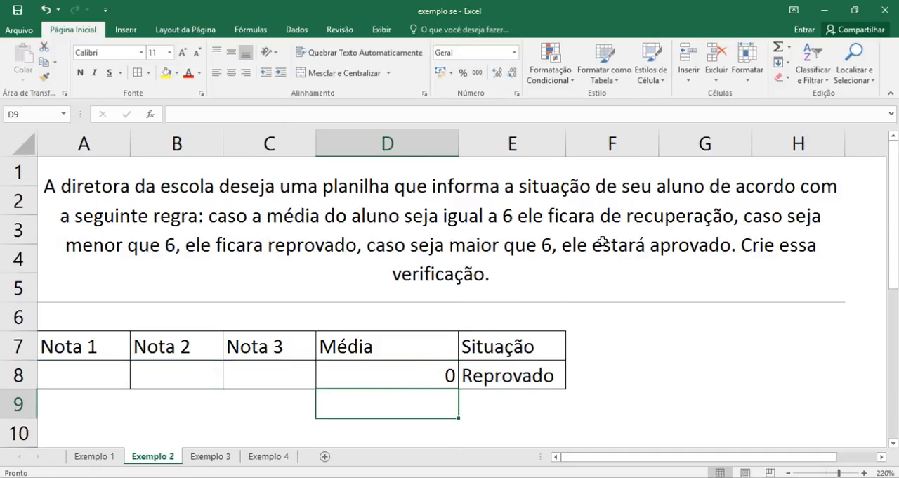
click(377, 376)
double_click(377, 376)
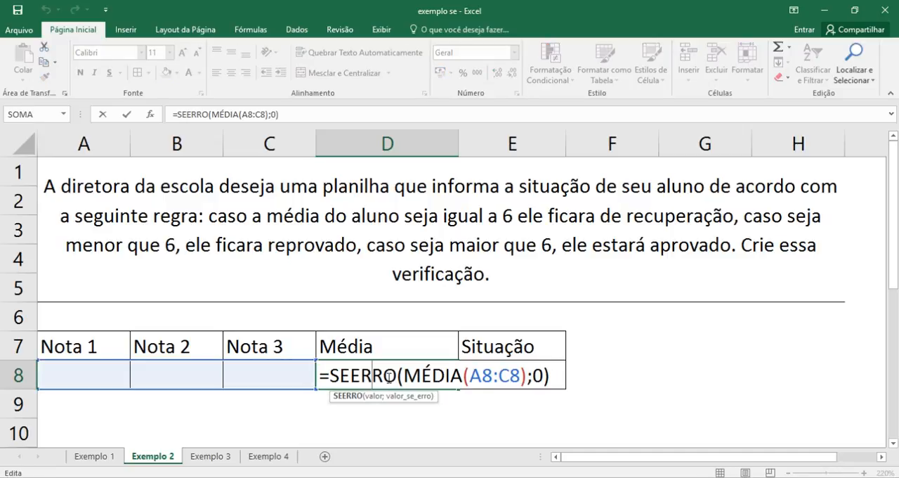
key(Return)
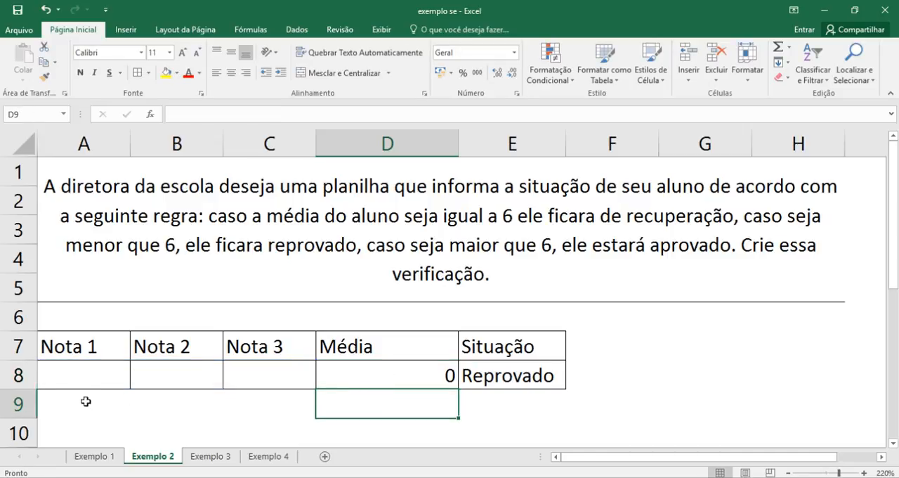
- Enter the test grades 6, 6 and 7 in A8, B8 and C8 to try out the Situação formula
click(81, 376)
text(6)
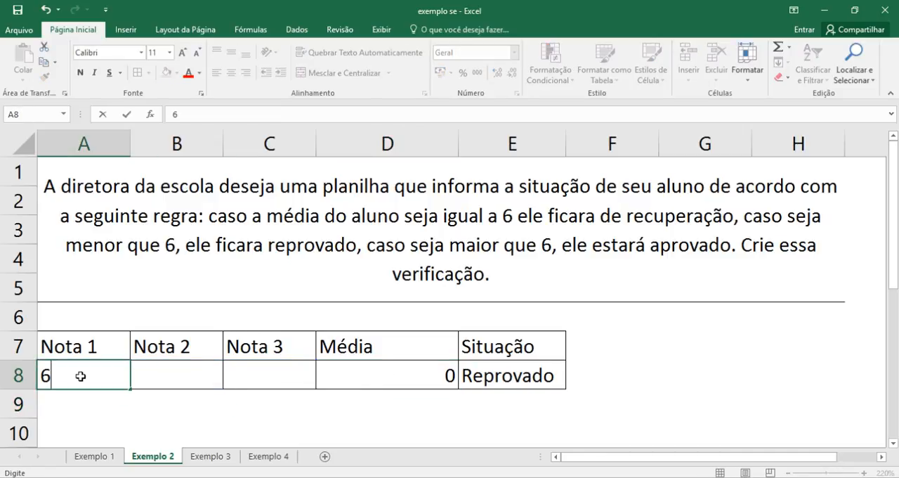
key(Tab)
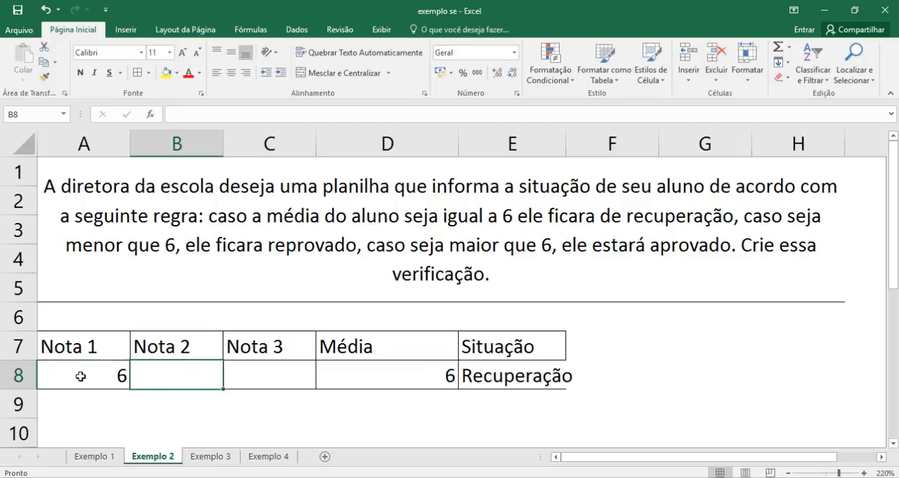
text(6)
key(Tab)
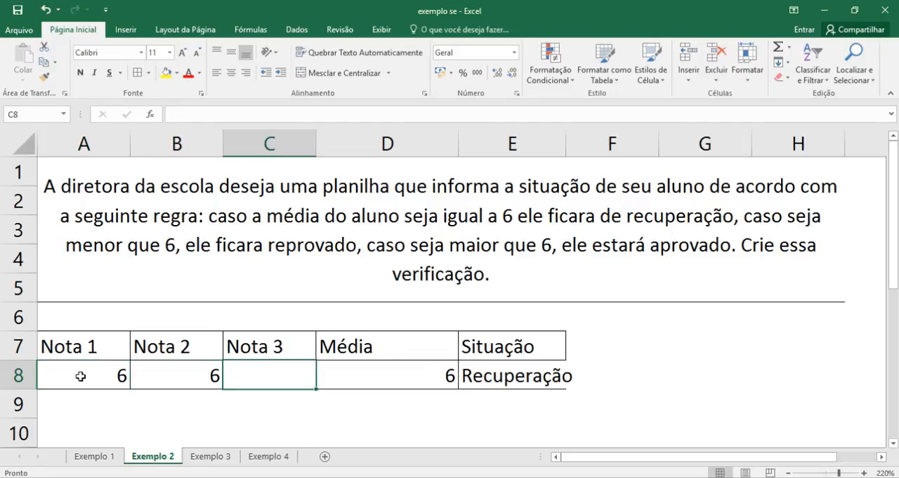
text(7)
key(Return)
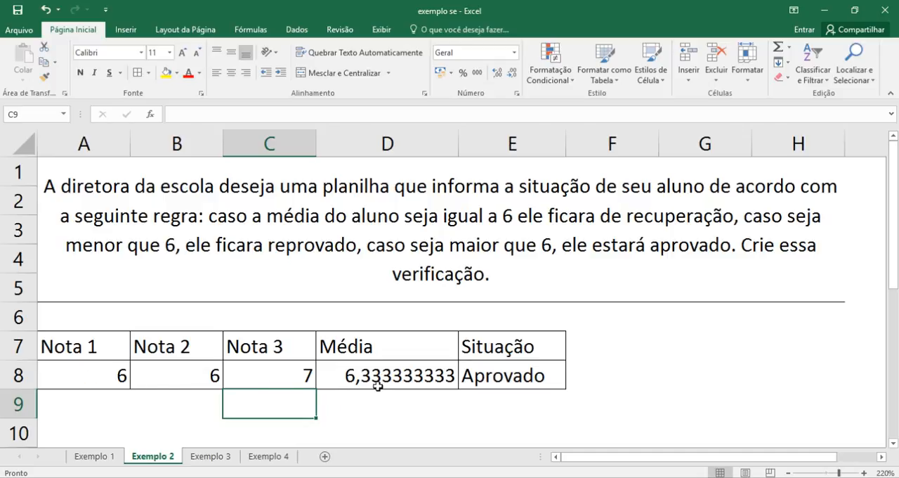
- Change the Nota 3 grade in C8 to 6 to test an average equal to 6
click(295, 377)
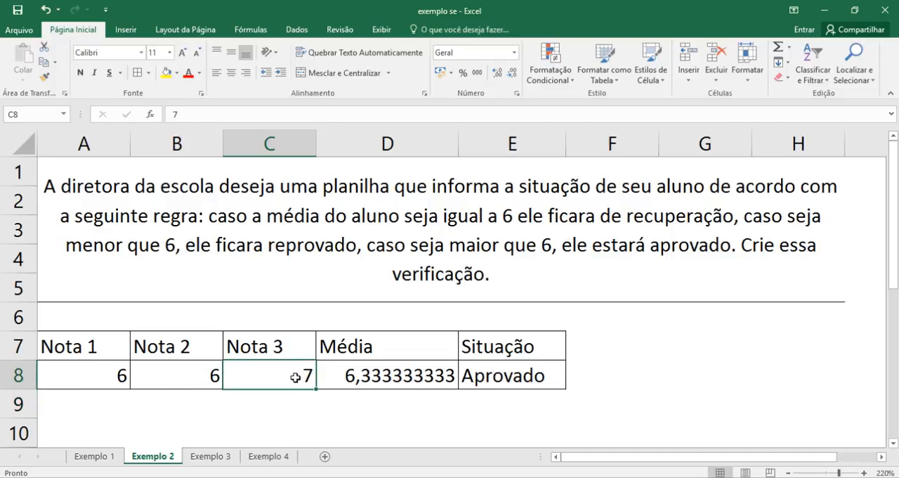
text(6)
key(Return)
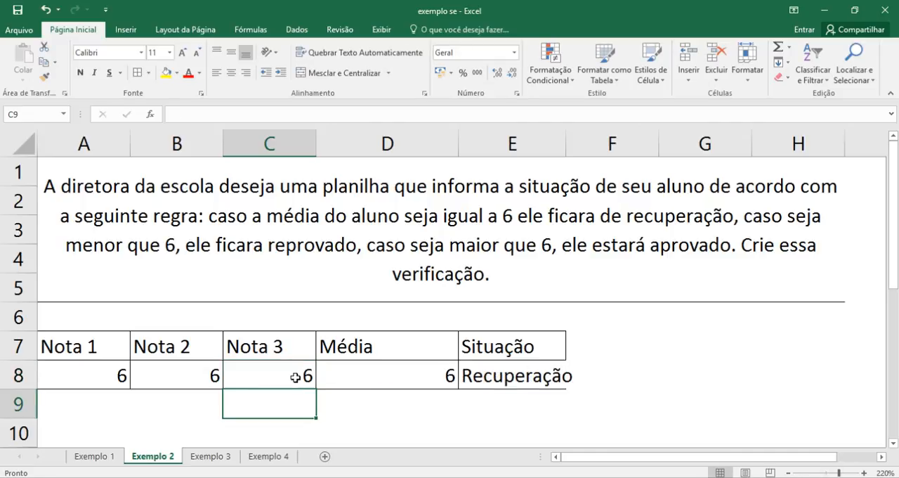
- Change the Nota 3 grade in C8 to 5 to test an average below 6
click(295, 377)
text(6)
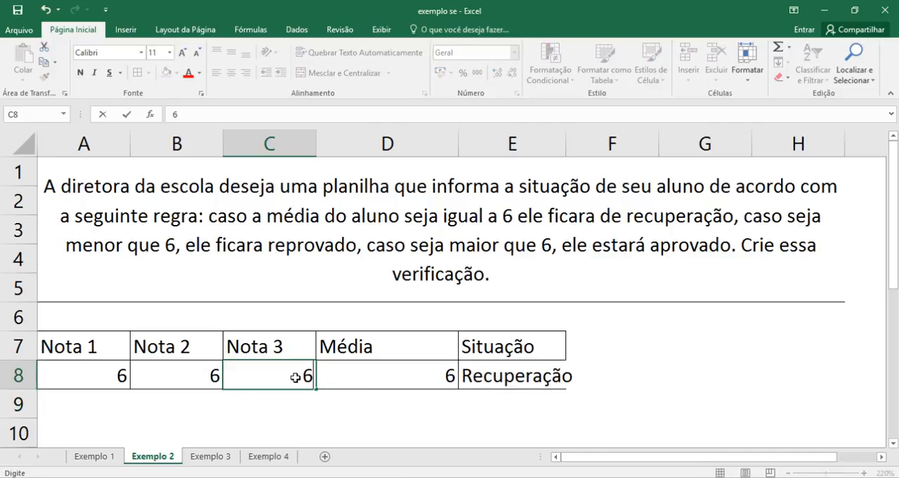
key(BackSpace)
text(5)
key(Return)
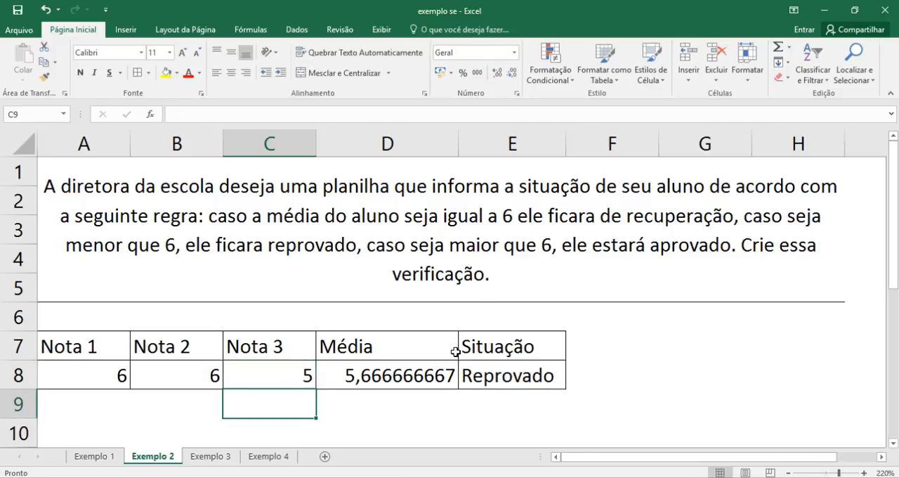
- Clear the test grades from A8:C8 and select the Nota 1 cell A8
click(102, 377)
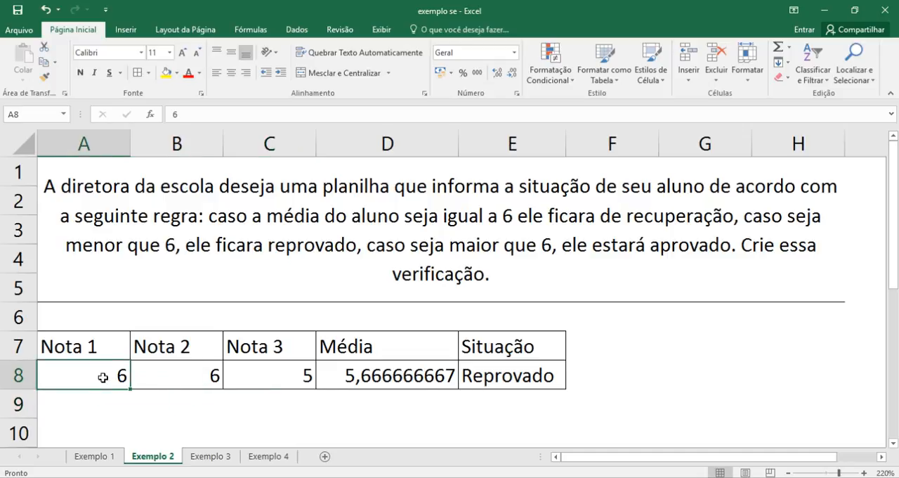
drag(120, 377, 250, 373)
key(Delete)
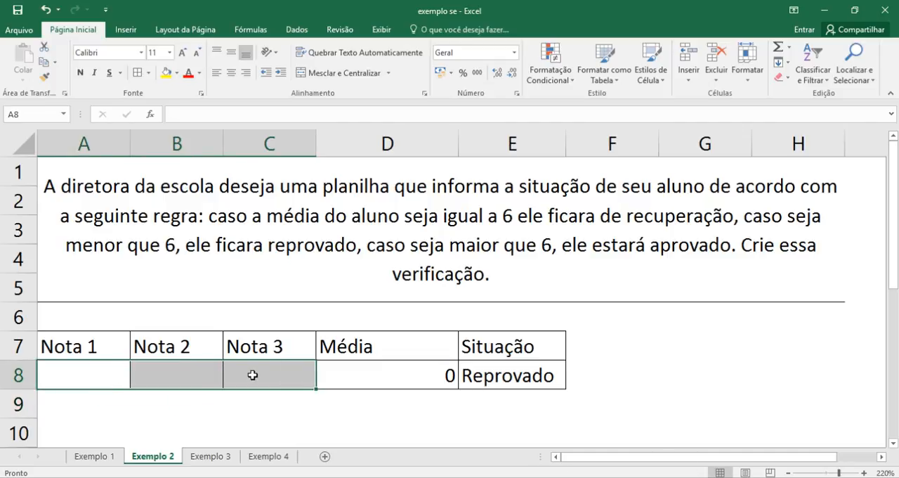
click(70, 368)
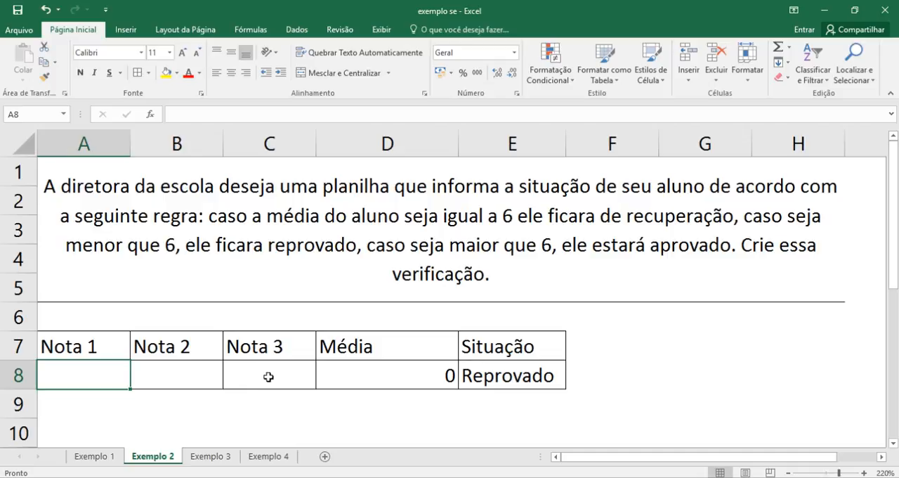
- Review the Média formula in D8 and the Situação formula in E8, ending on the Nota 1 cell A8
click(388, 379)
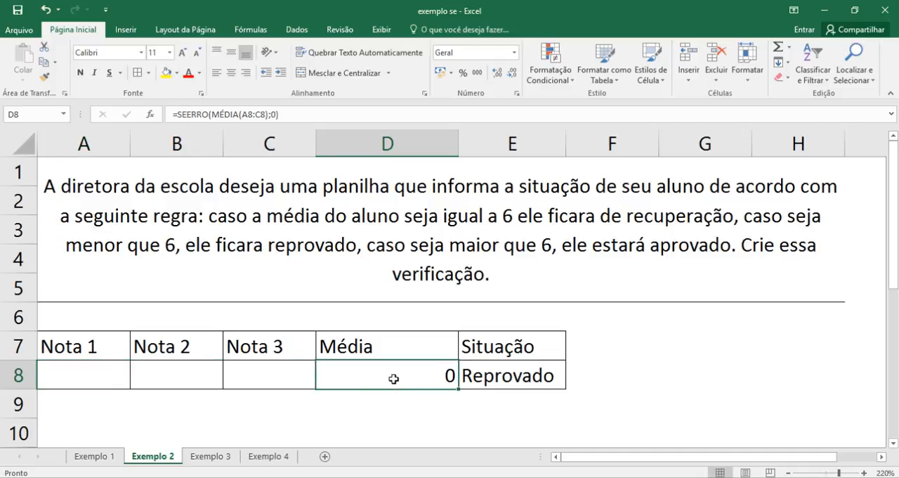
click(516, 380)
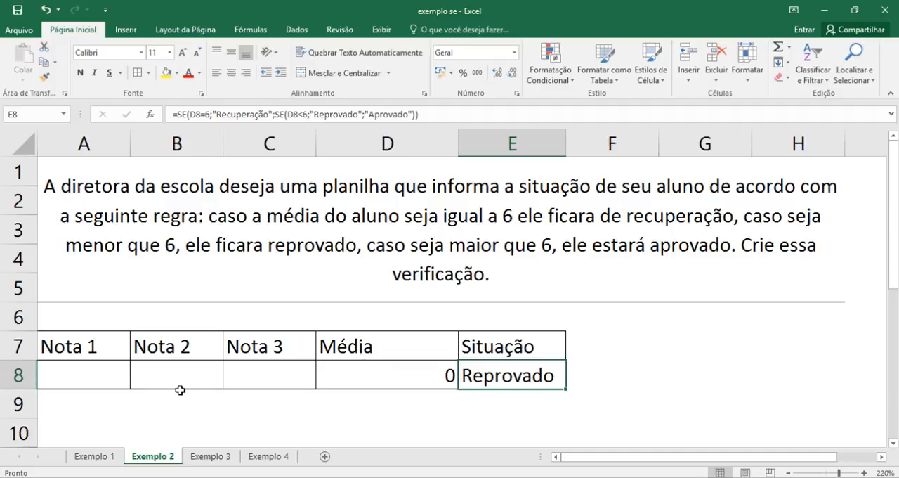
click(116, 380)
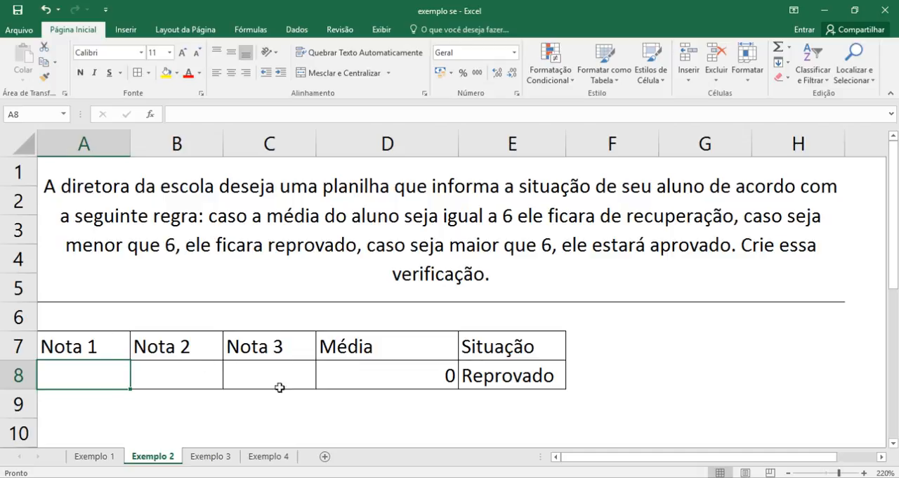
- On the Exemplo 3 sheet, correct the first word of the discount problem statement from "Um" to "Uma"
click(210, 456)
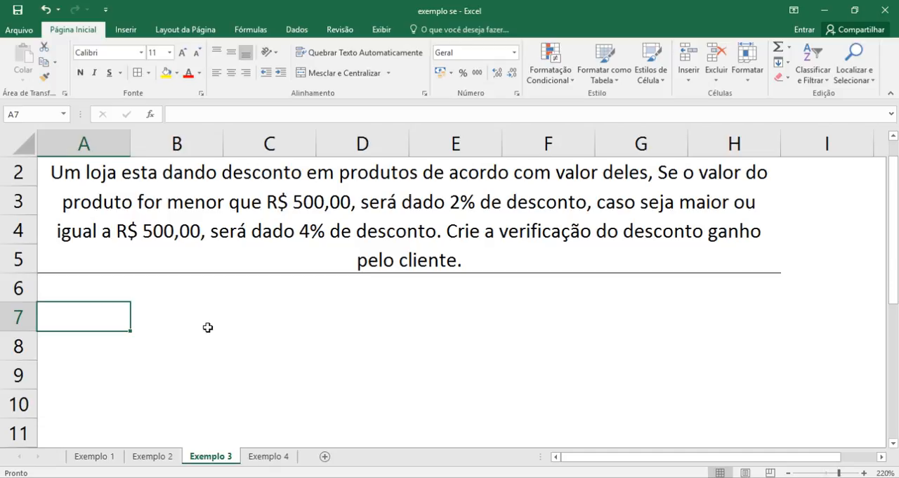
double_click(81, 185)
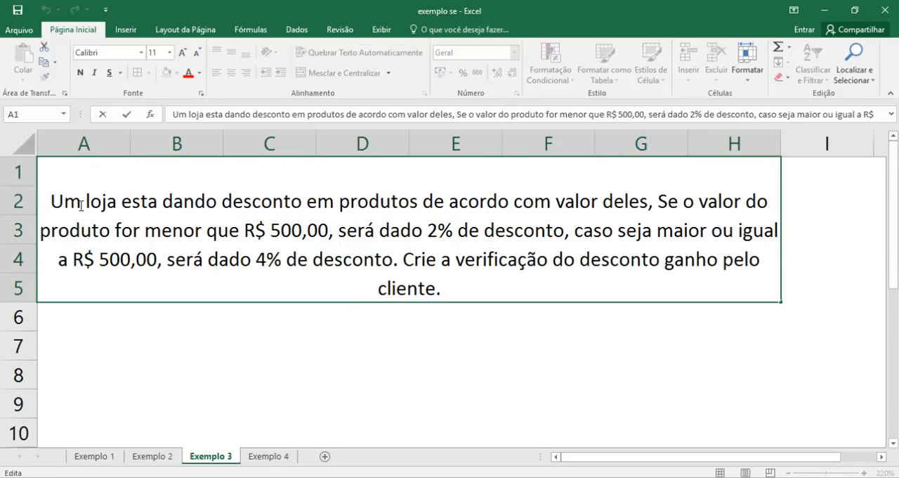
text(a)
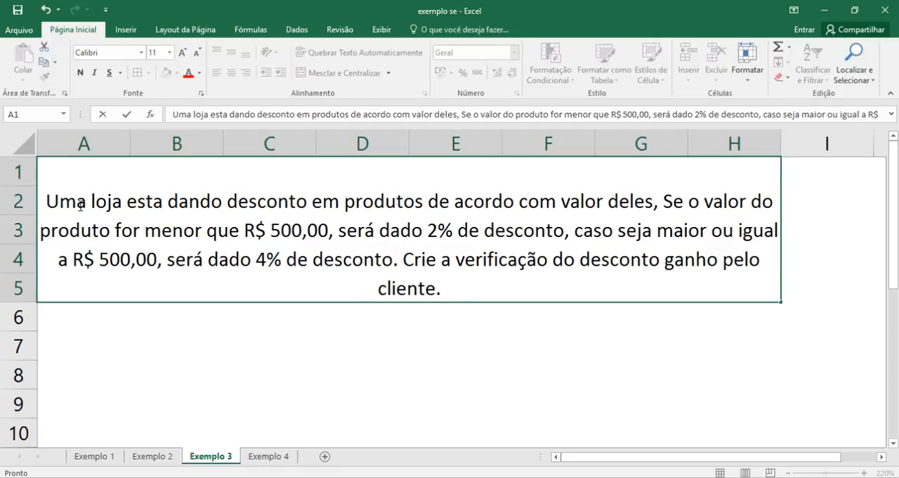
key(Return)
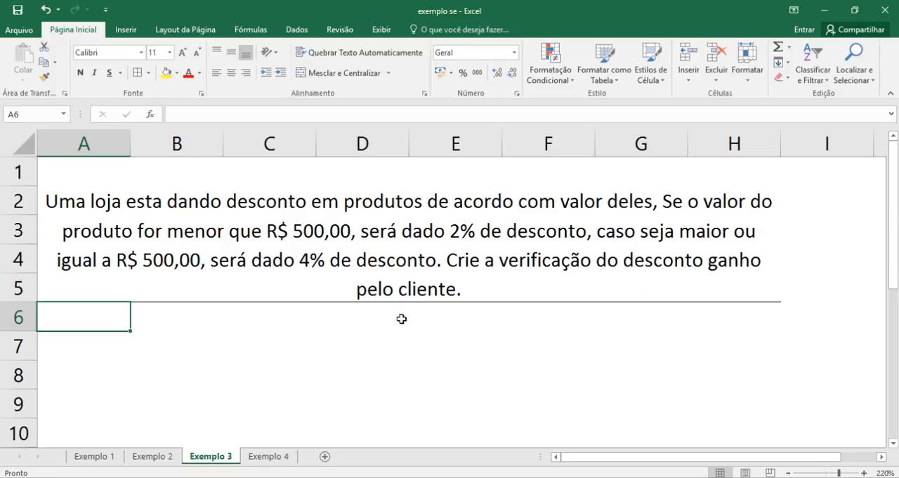
- Enter the headers Valor in A7 and Desconto in B7
click(82, 357)
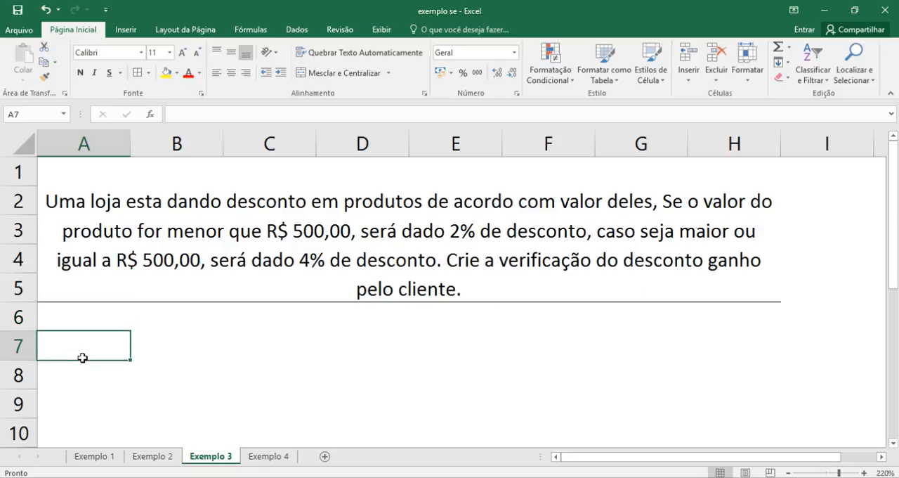
text(Varlos)
key(BackSpace)
key(BackSpace)
key(BackSpace)
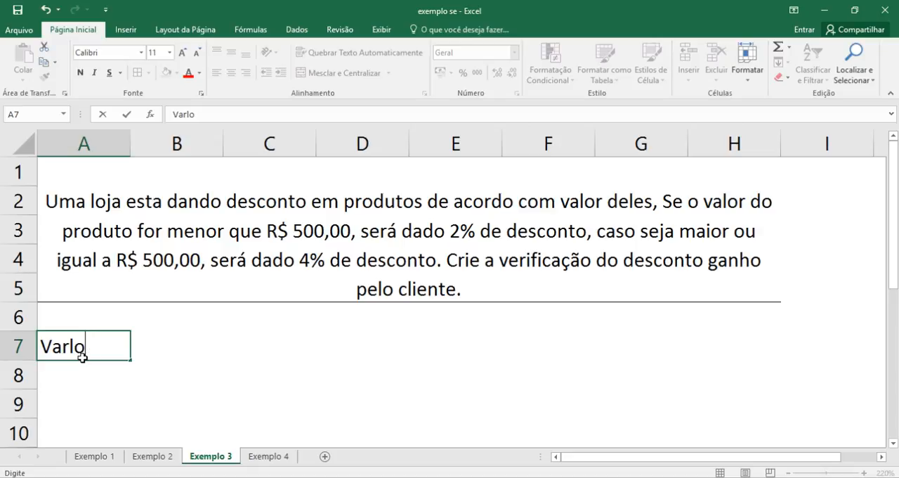
key(BackSpace)
text(lor)
key(Tab)
text(Desconto)
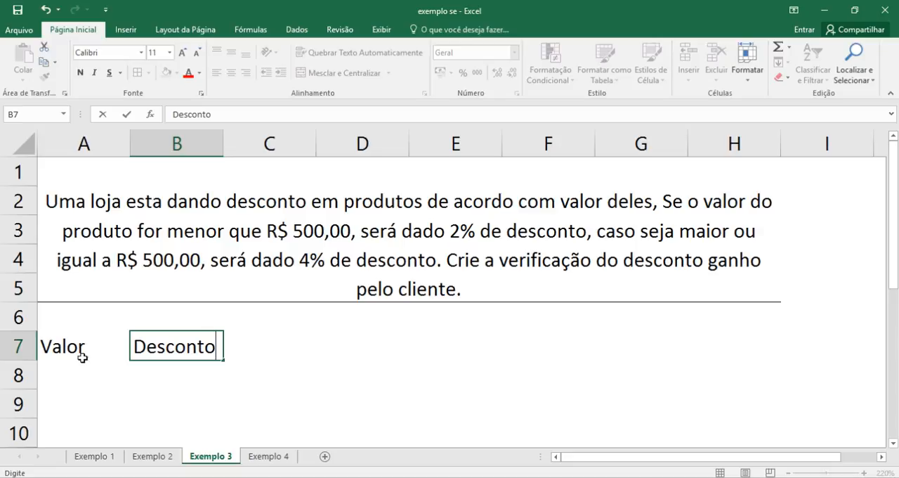
key(Return)
- Apply all borders to A7:B8 and widen column B
drag(82, 355, 196, 381)
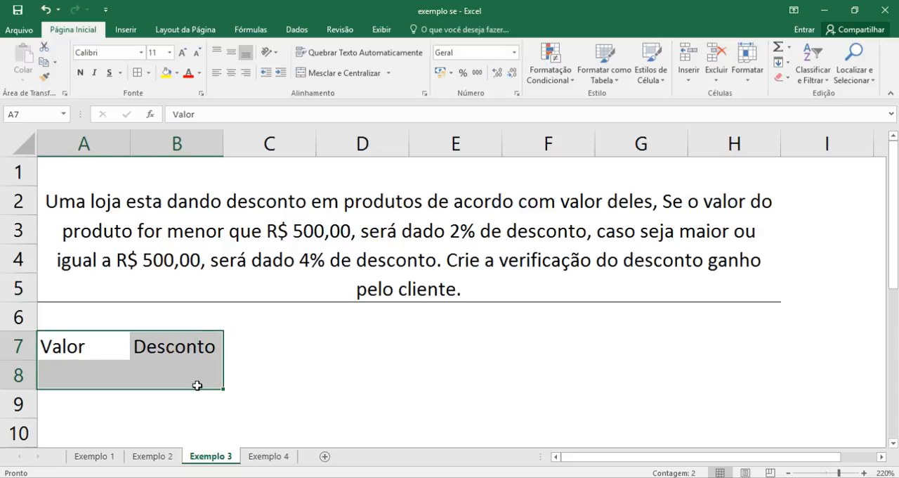
click(137, 73)
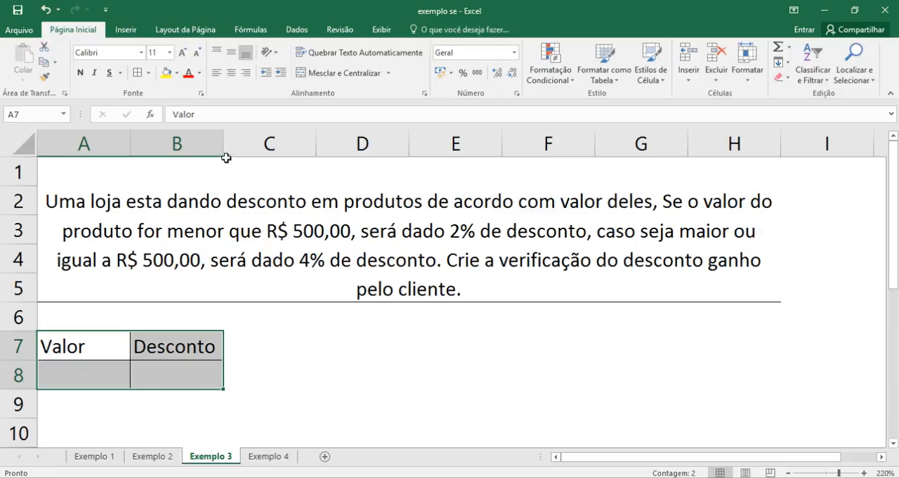
drag(223, 144, 255, 144)
- Begin an SE formula in the Desconto cell B8 with the logical test A8<500
click(169, 376)
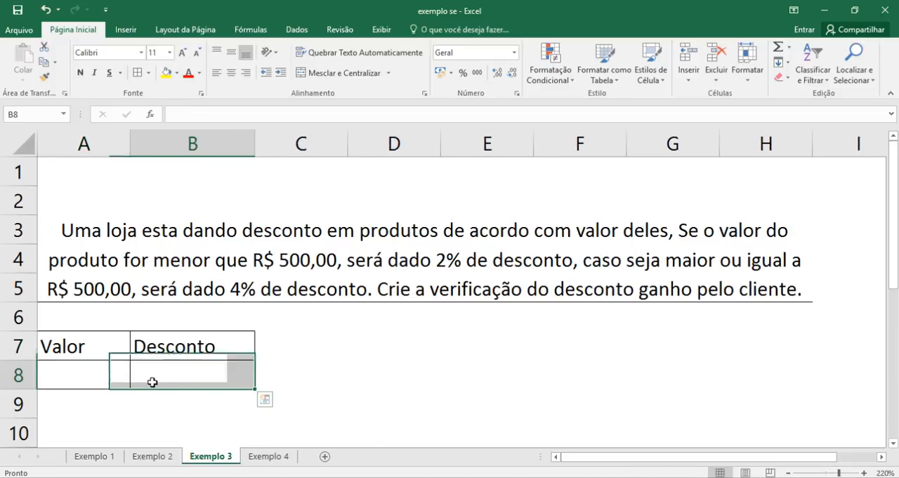
key(F2)
text(=se)
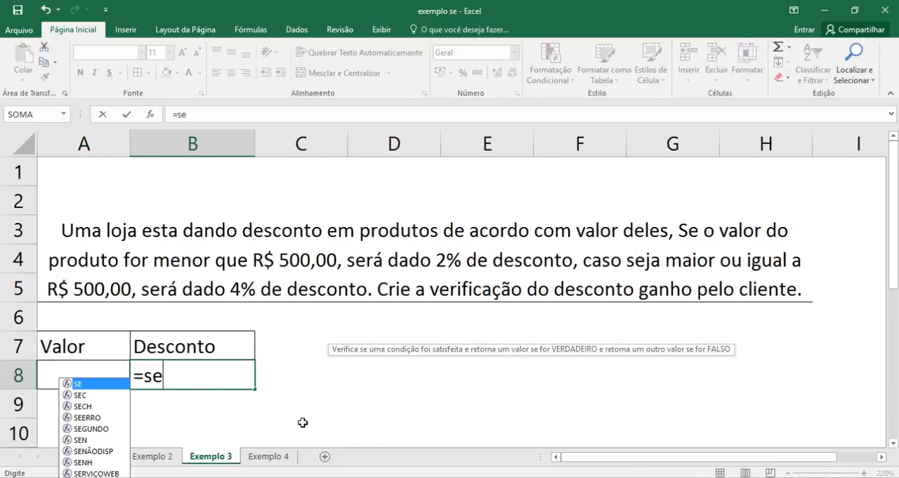
key(Tab)
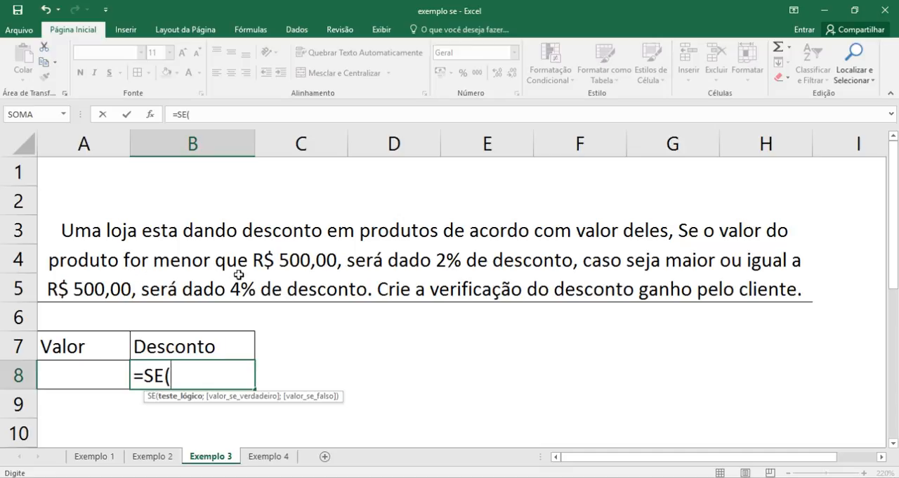
click(88, 372)
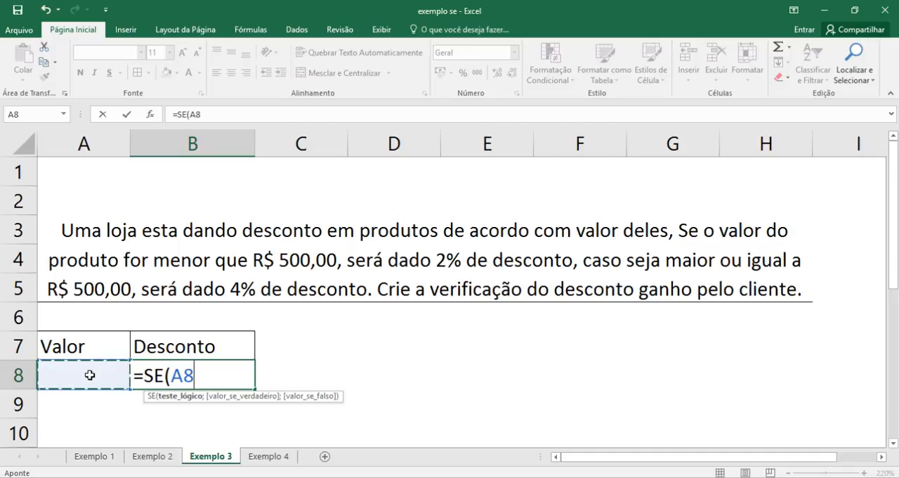
text(<)
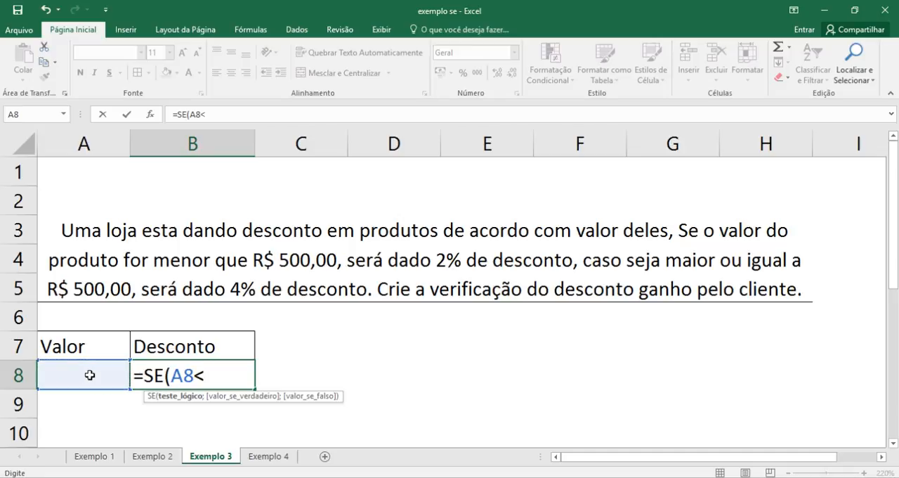
text(500.)
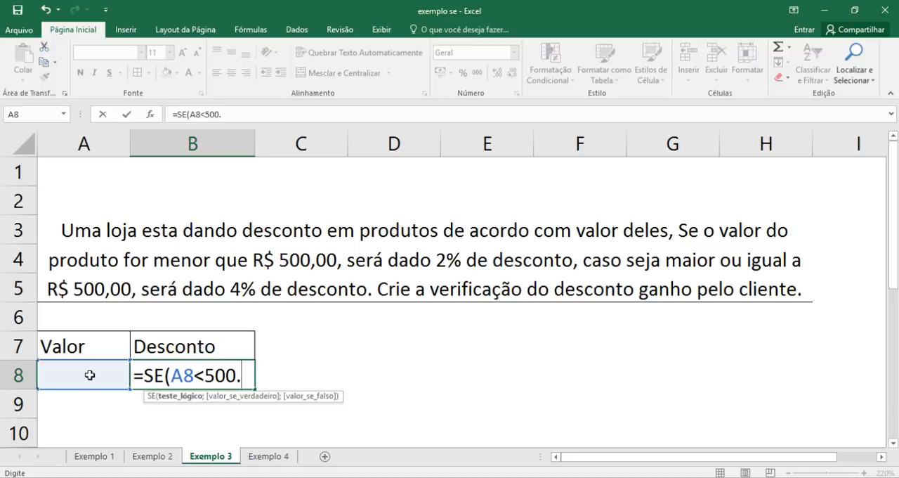
key(BackSpace)
text(;)
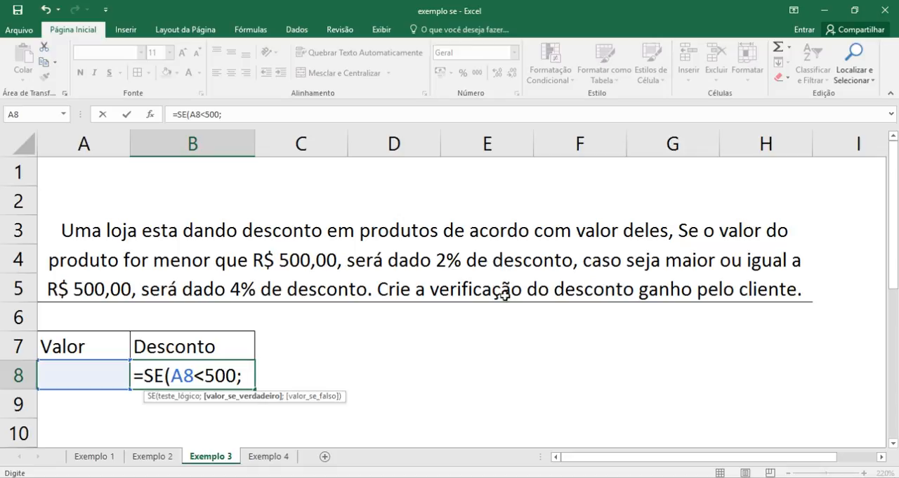
- Add A8*2% as the value-if-true argument of the SE formula in B8, followed by the semicolon separator
click(73, 374)
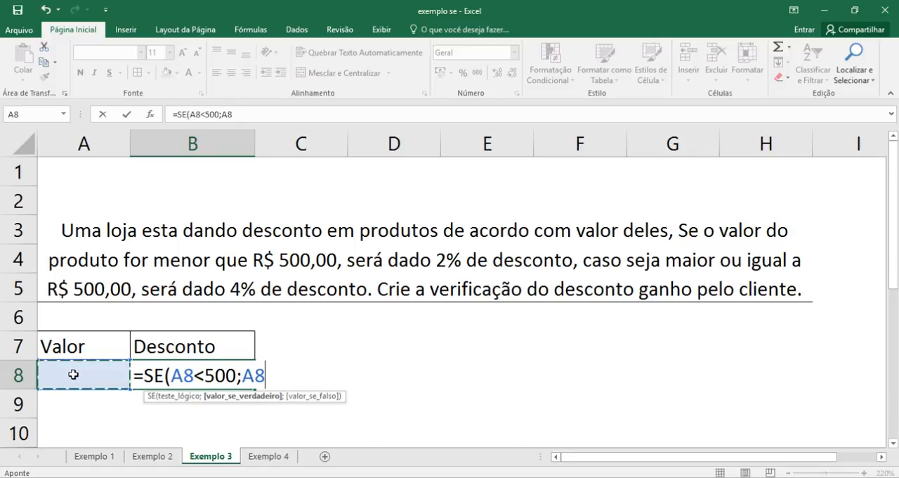
text(*)
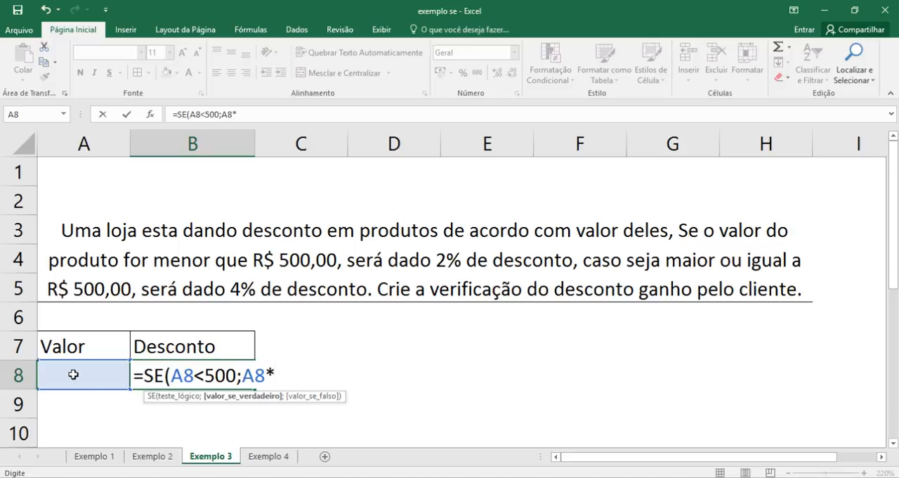
text(2%)
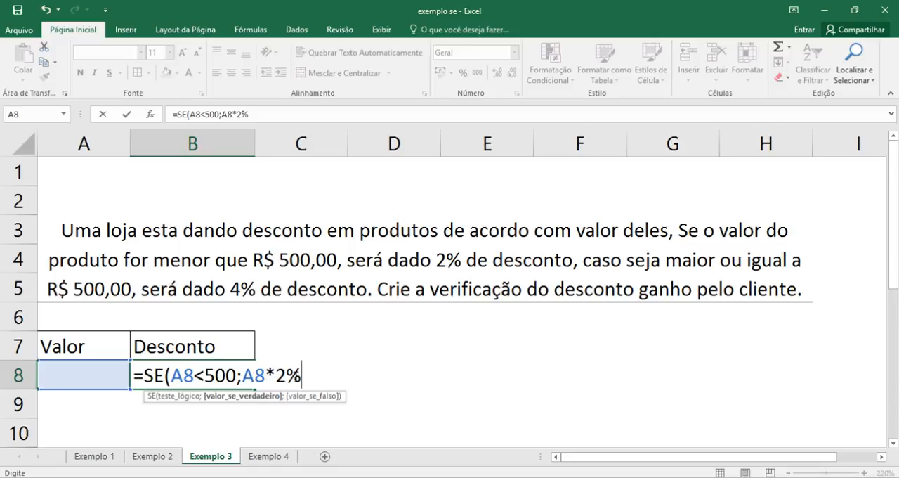
text(;)
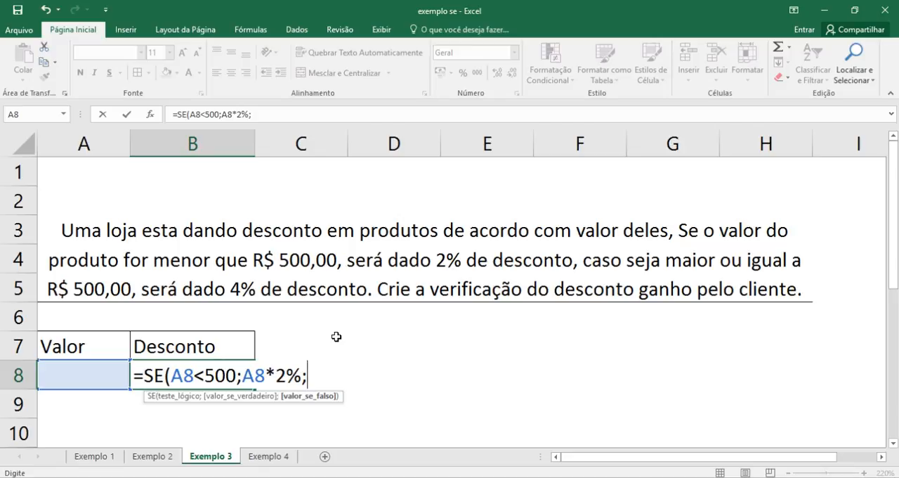
- Complete the SE formula in B8 with A8*4% as the value-if-false argument and confirm it
click(95, 374)
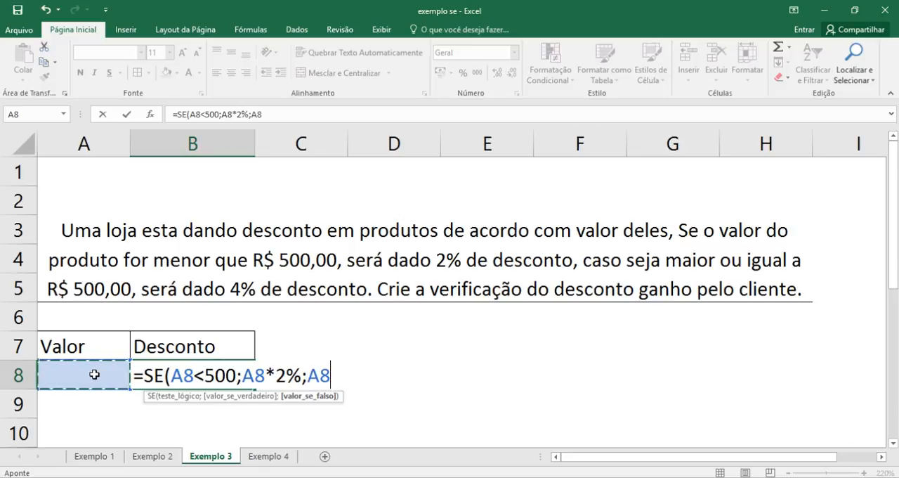
text(*)
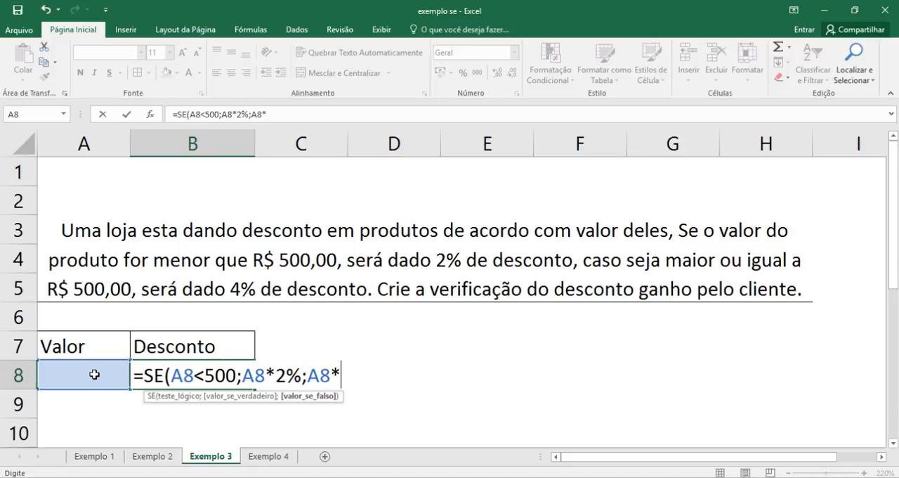
text(4%)
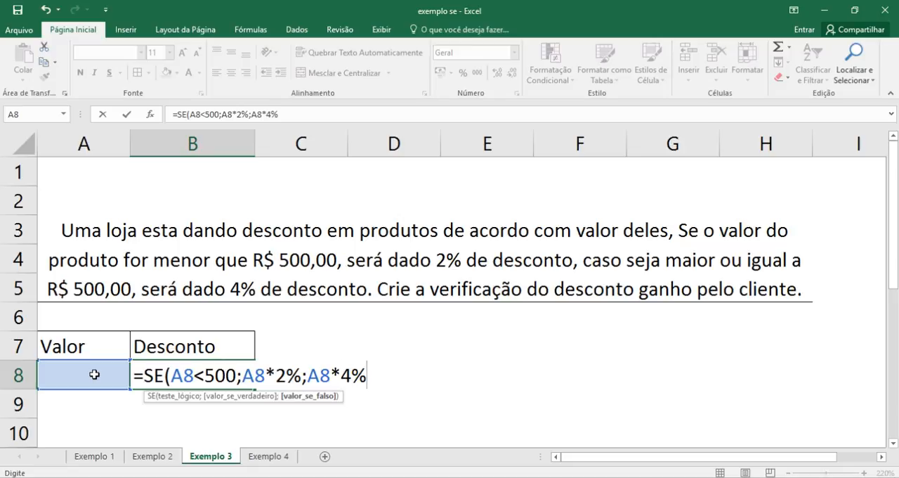
text())
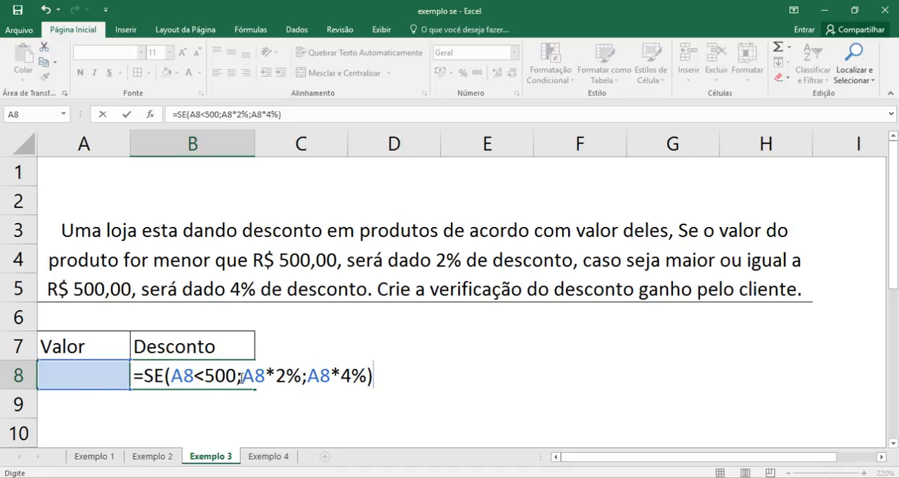
drag(242, 376, 300, 380)
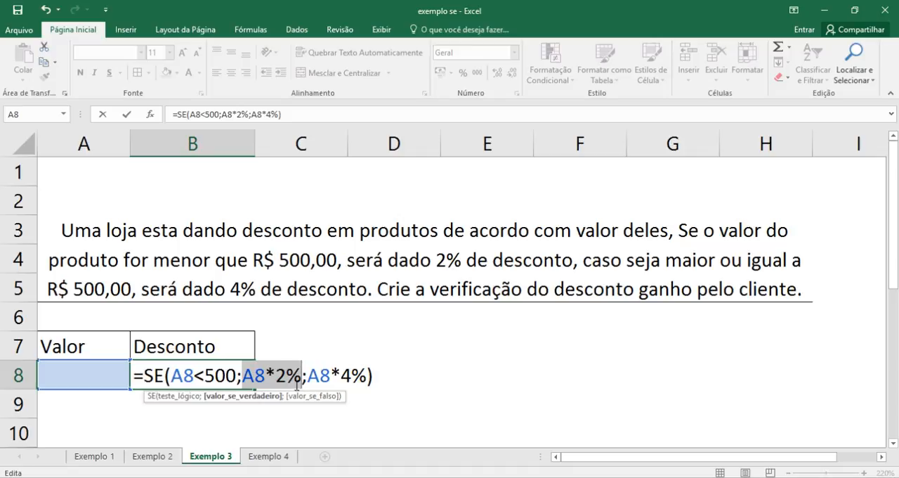
drag(307, 378, 367, 382)
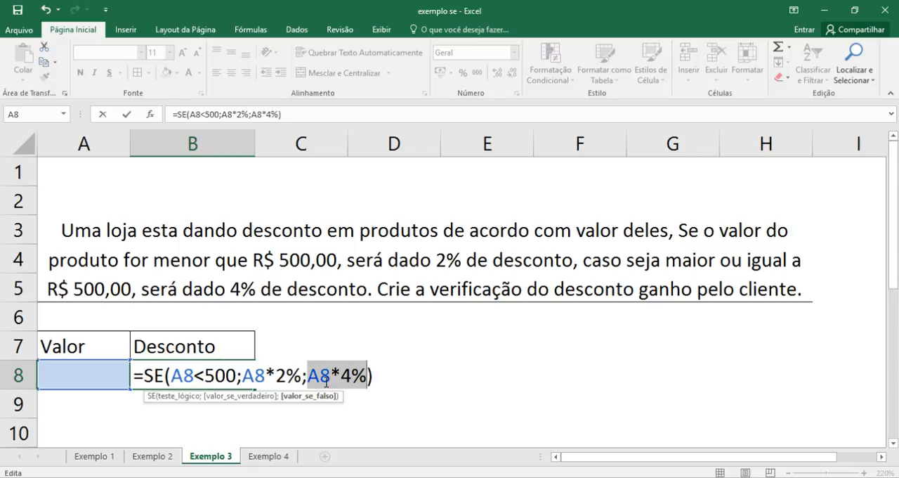
key(Return)
key(Up)
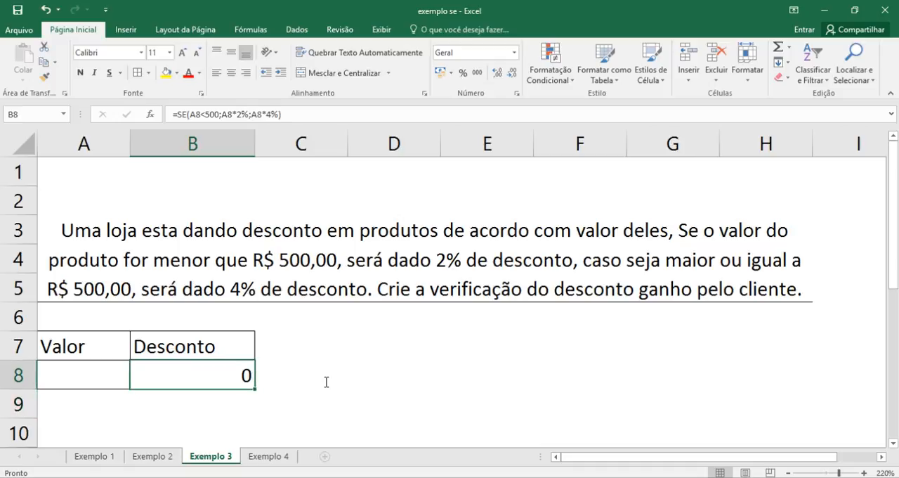
- Test the discount formula with a Valor of 369 in A8 and clear that test value
key(Left)
key(Right)
key(Left)
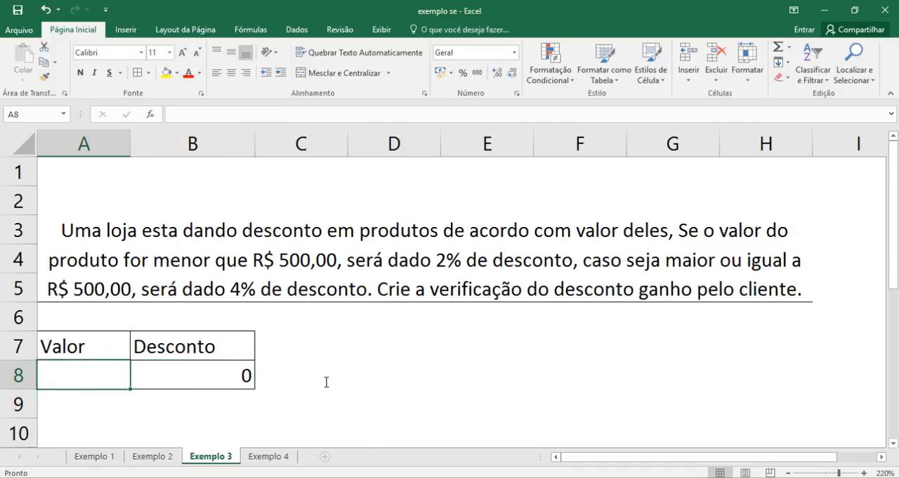
key(Right)
key(Left)
text(369)
key(Return)
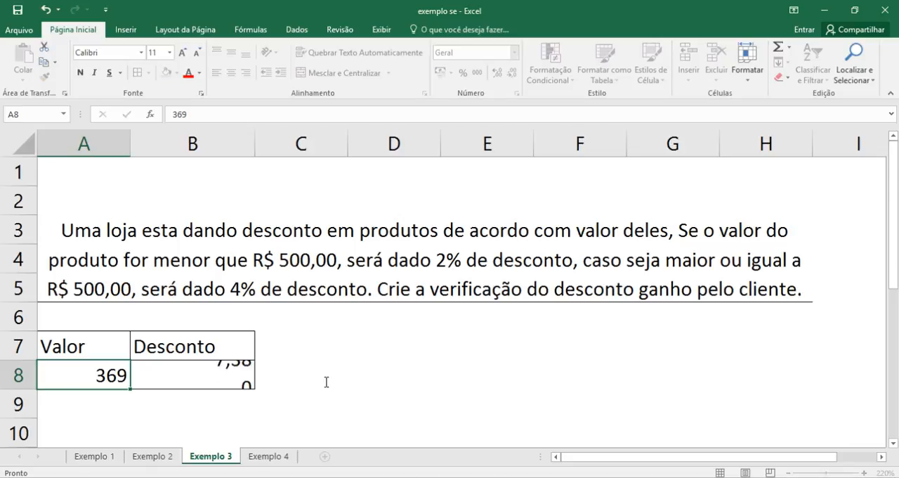
key(Up)
key(Right)
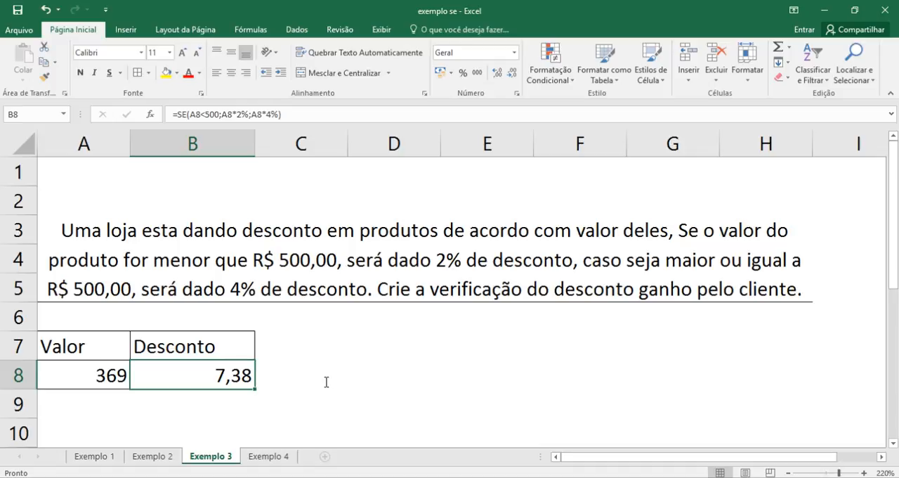
key(Left)
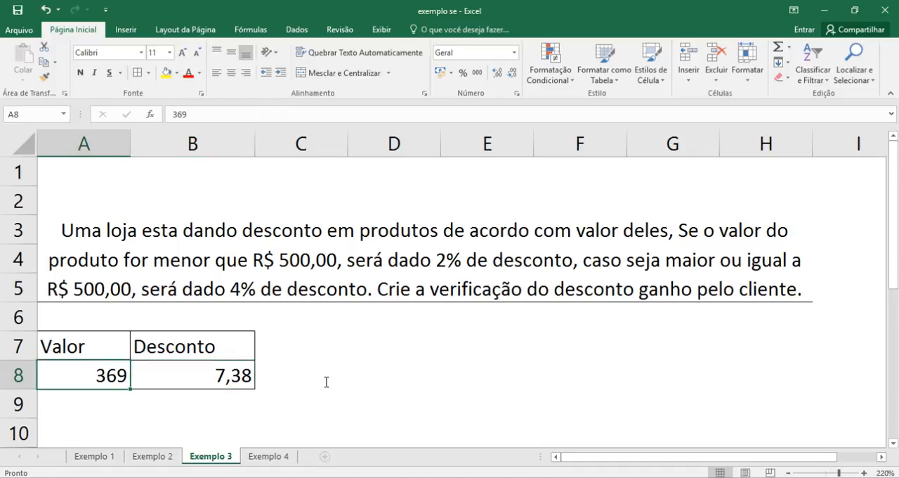
key(Delete)
- Enter the label desc. 2% in cell D7
click(434, 341)
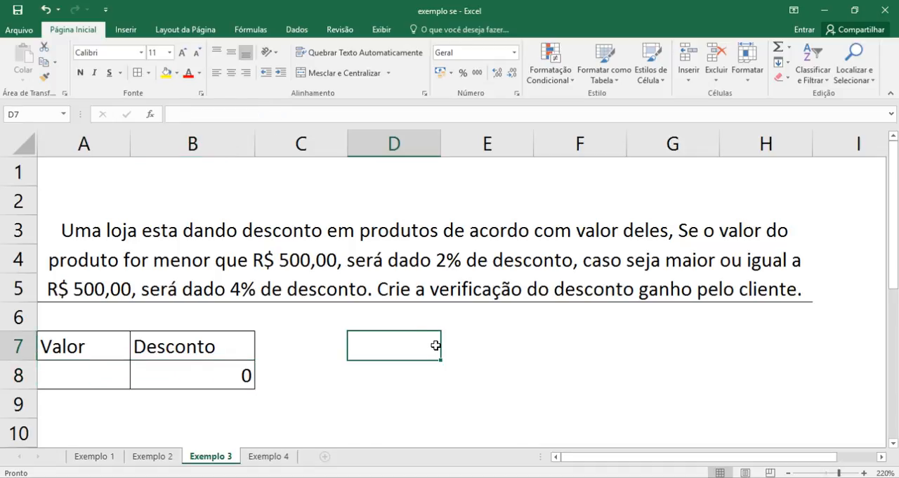
text(des)
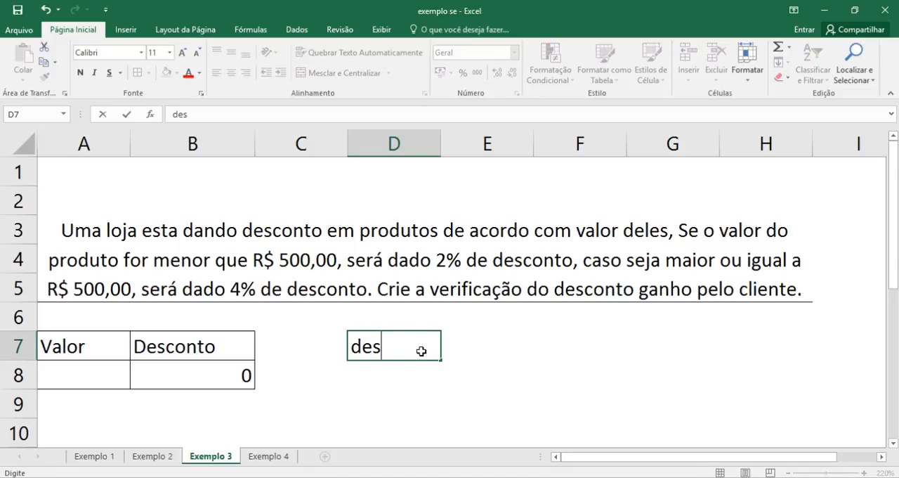
text(d)
key(BackSpace)
text(c. 2%)
key(Return)
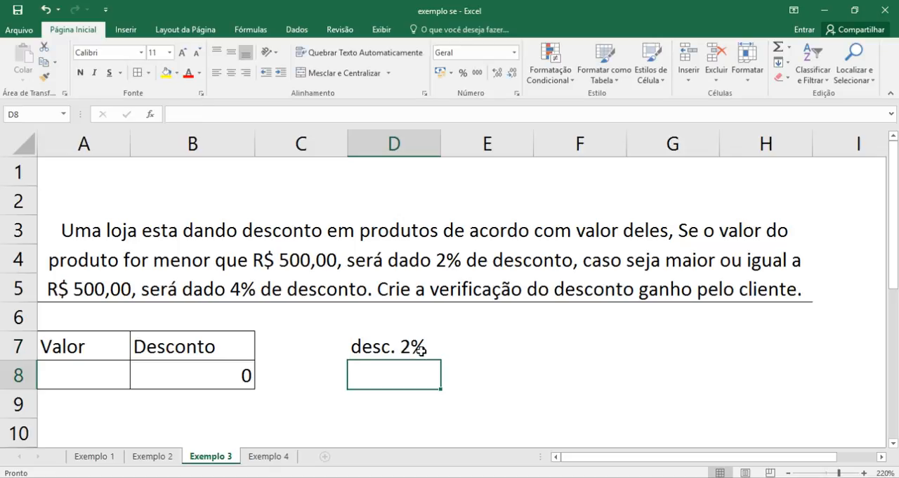
- Enter the label desc. 4% in D8 and apply all borders to D7:E8
text(desc)
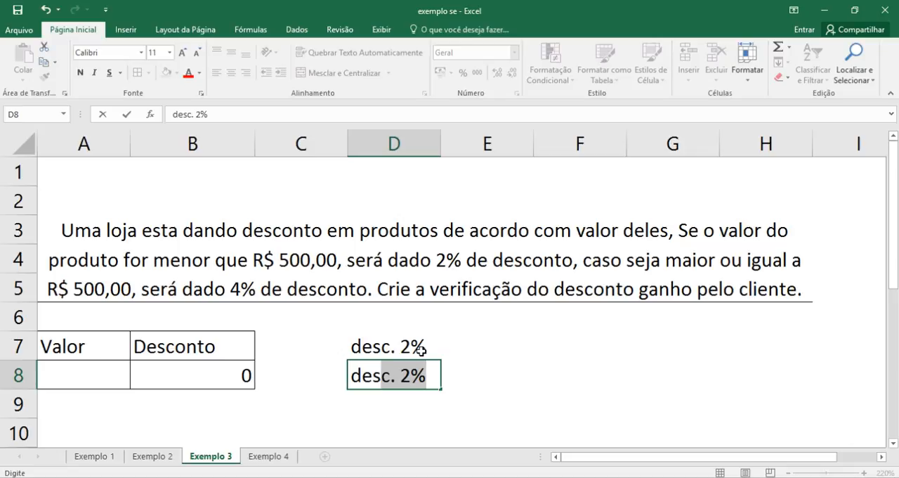
key(BackSpace)
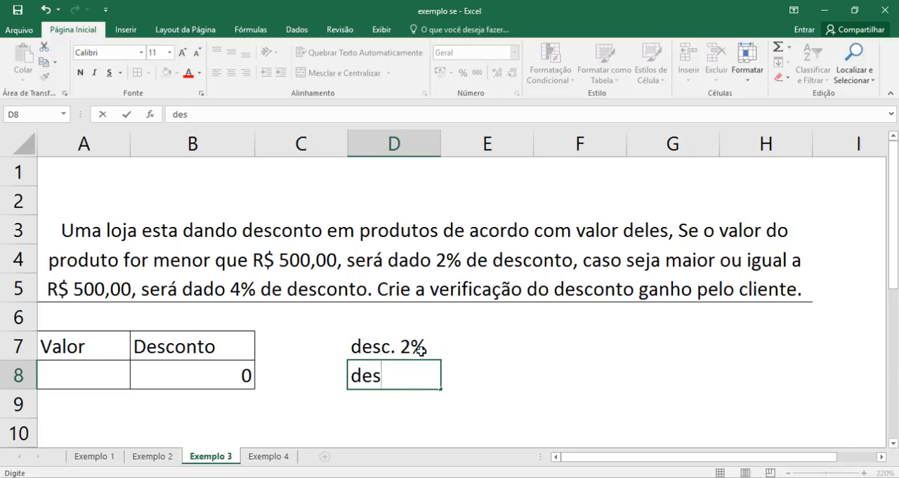
text(.)
key(BackSpace)
text(c.)
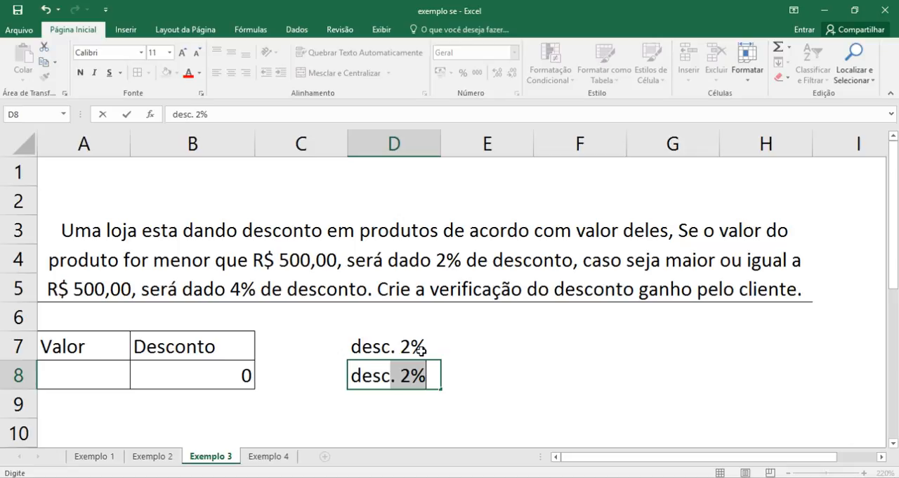
key(BackSpace)
key(BackSpace)
text(. 4%)
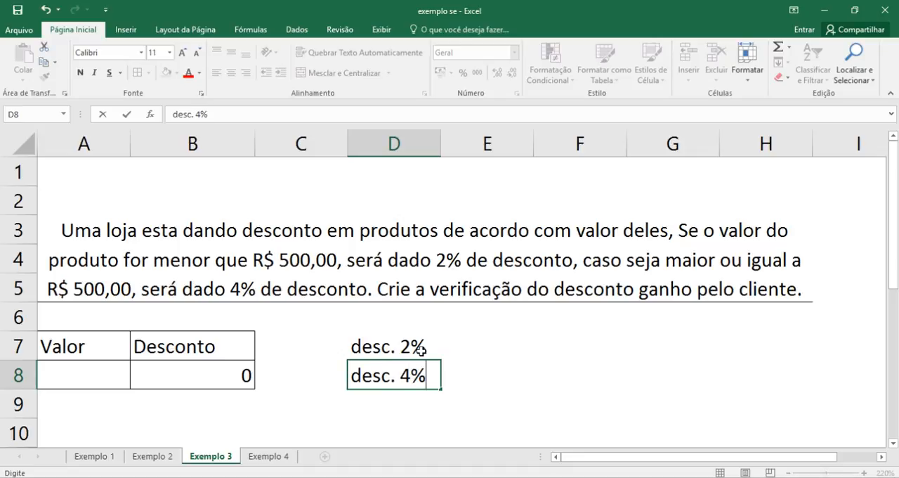
key(Return)
drag(390, 342, 478, 373)
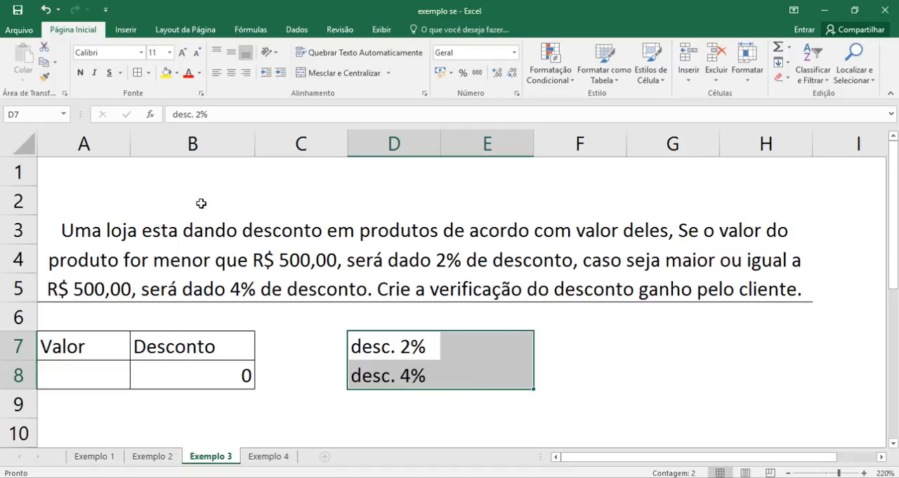
click(139, 73)
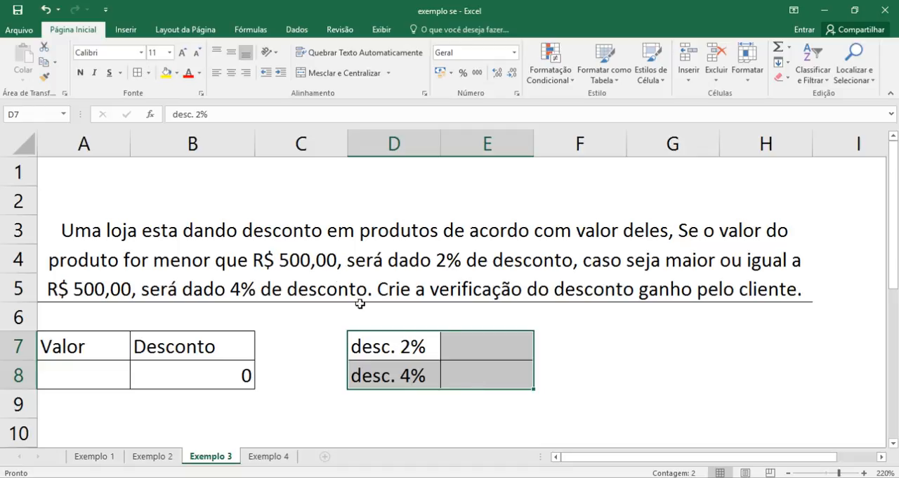
- Calculate the 2% reference discount in E7 with the formula =A8*2%
click(475, 349)
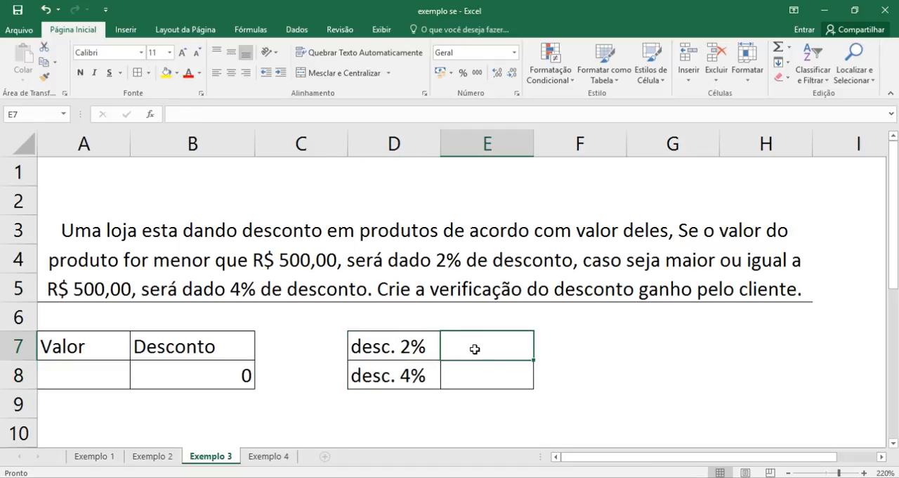
text(=)
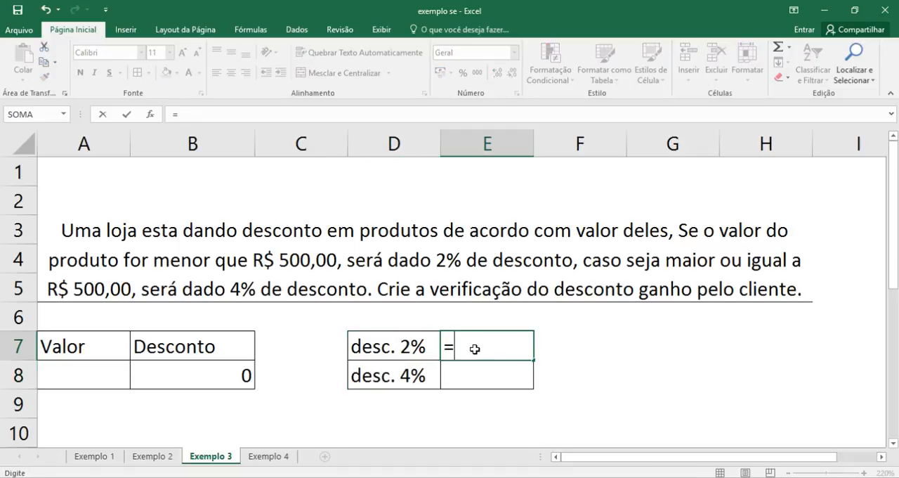
click(77, 379)
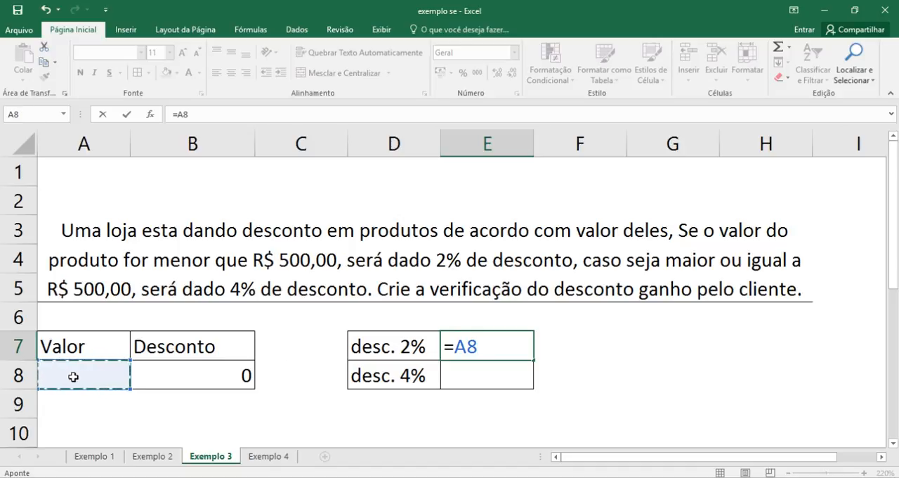
text(*2)
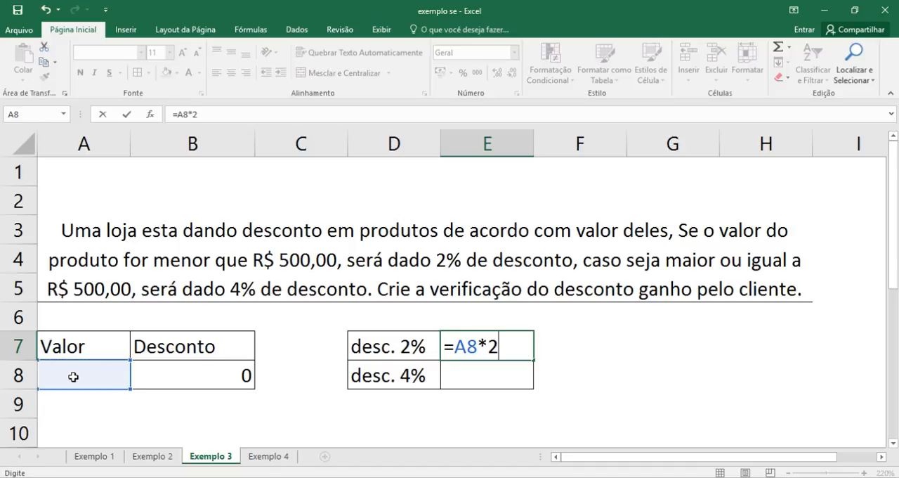
text(%)
key(Return)
- Calculate the 4% reference discount in E8 with the formula =A8*4%
text(=)
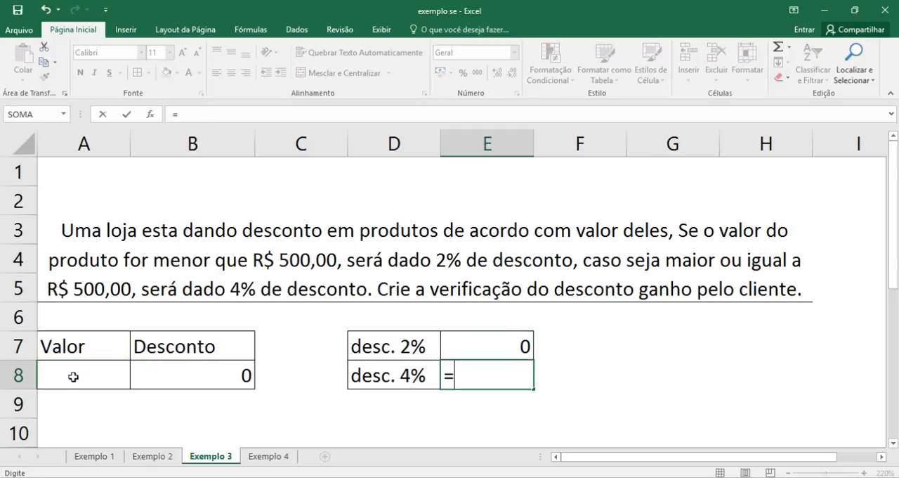
click(81, 379)
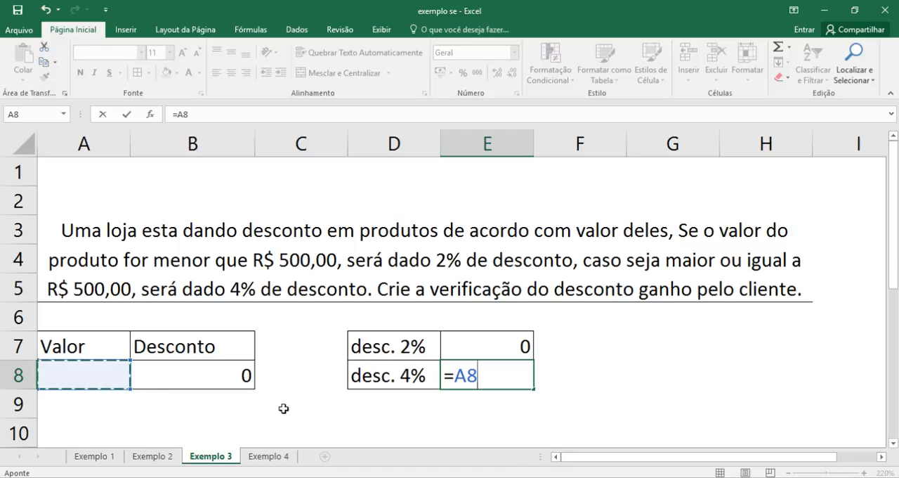
text(*)
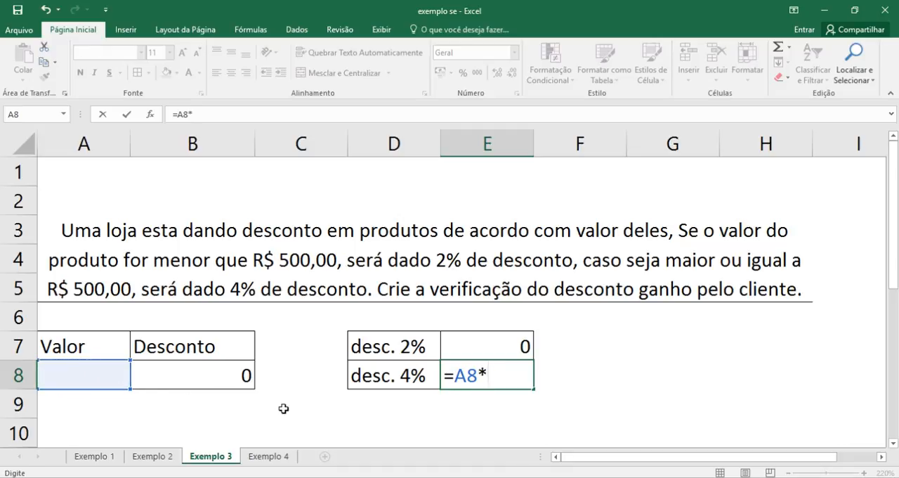
text($)
key(BackSpace)
text(4)
key(Return)
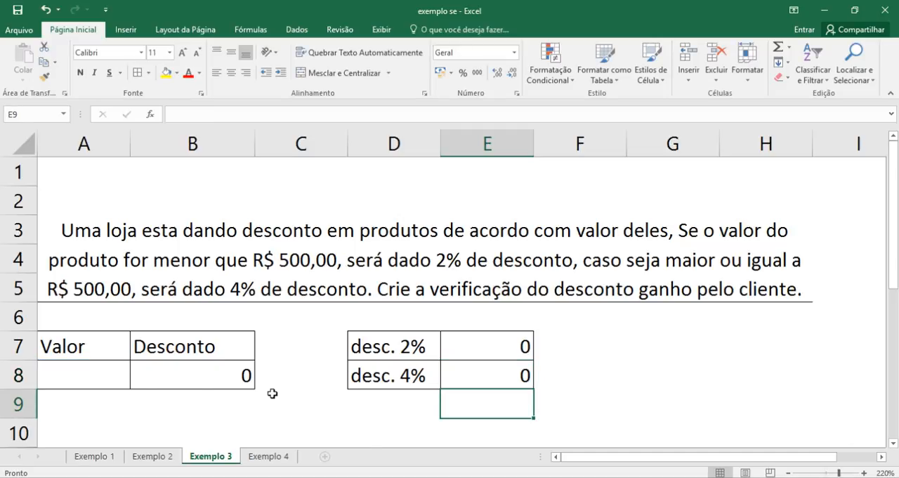
- Enter 420 as the Valor in A8 and compare the Desconto in B8 with the 2% and 4% reference discounts
click(79, 381)
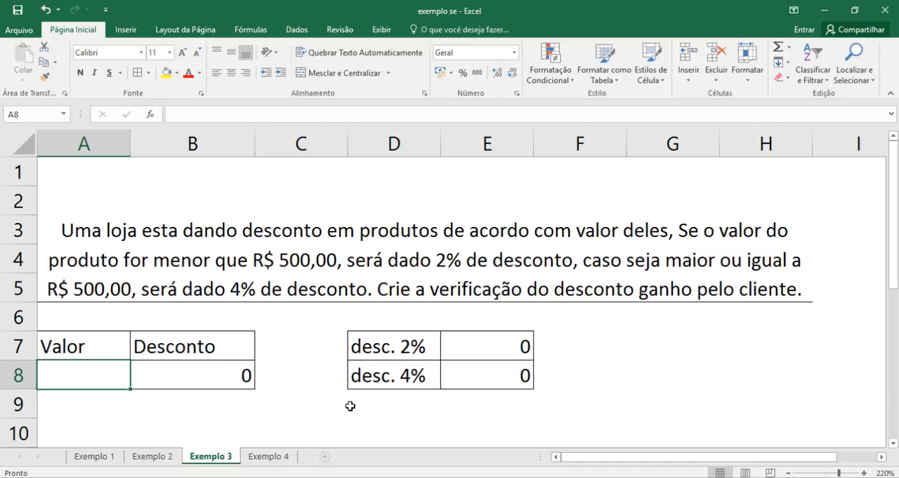
text(420)
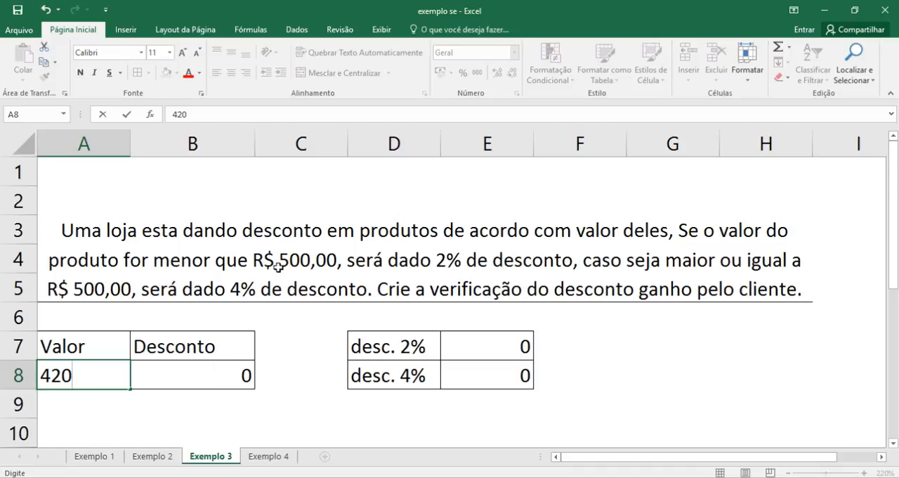
key(Return)
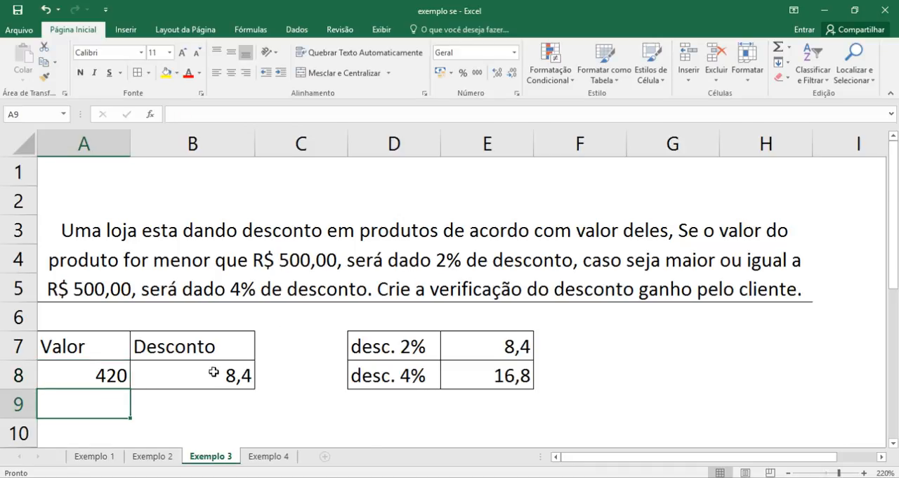
click(214, 373)
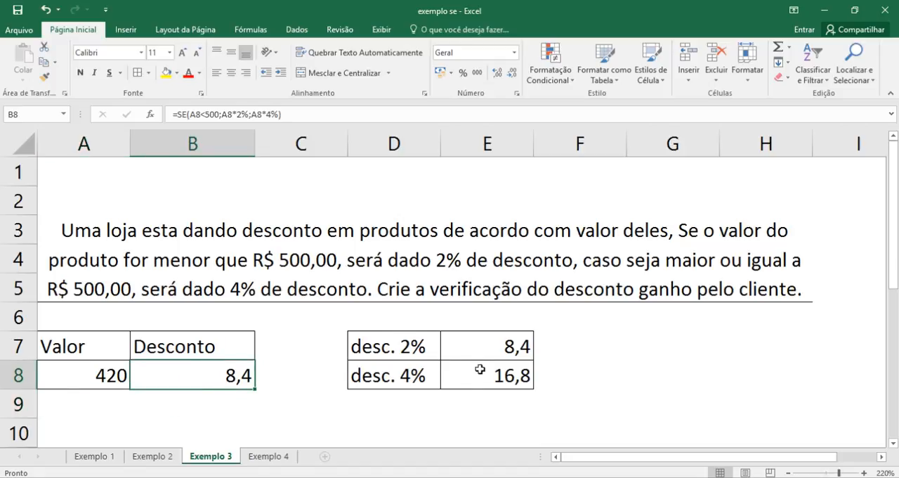
click(506, 349)
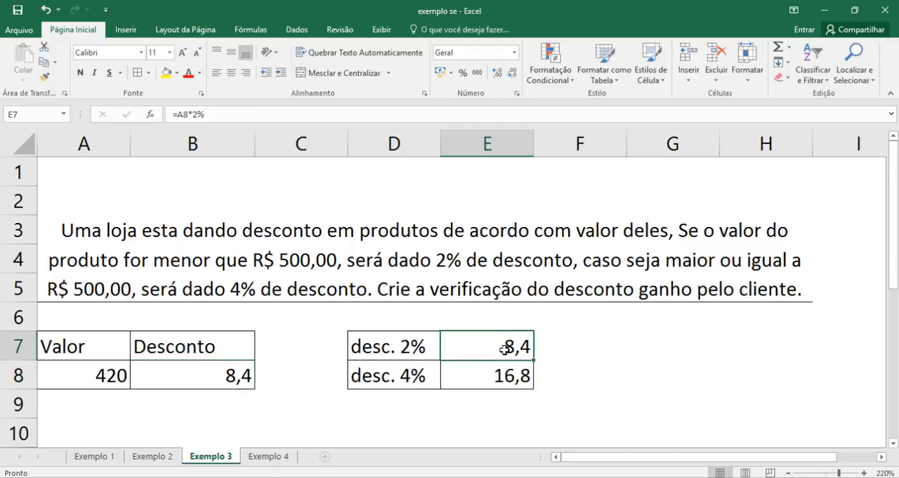
click(406, 351)
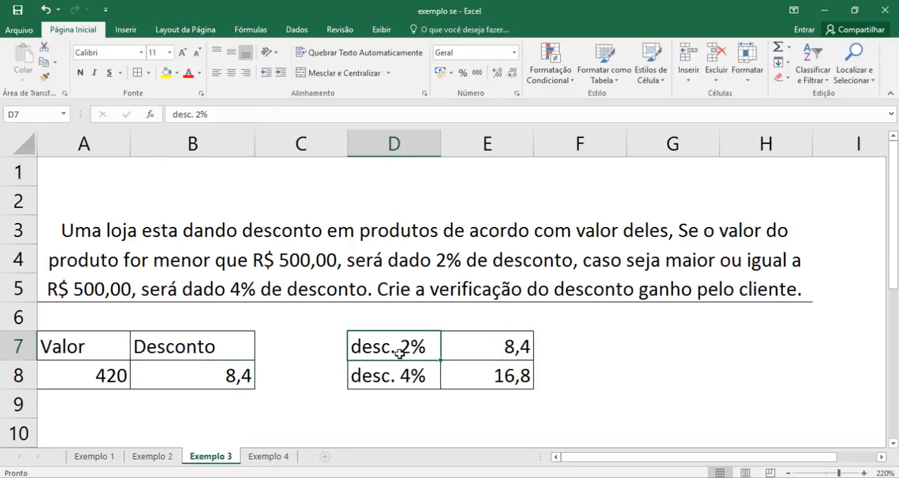
click(403, 372)
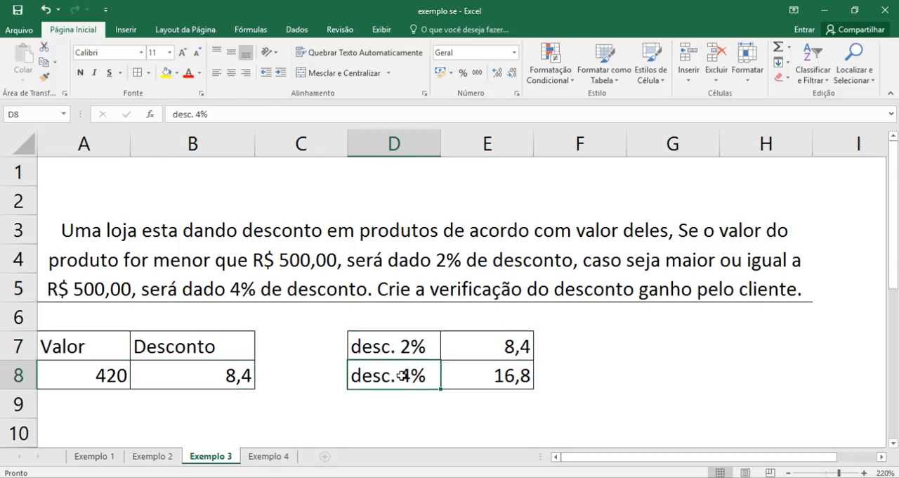
- Compare the reference discounts in E8 and E7 with the Desconto formula result in B8
click(460, 378)
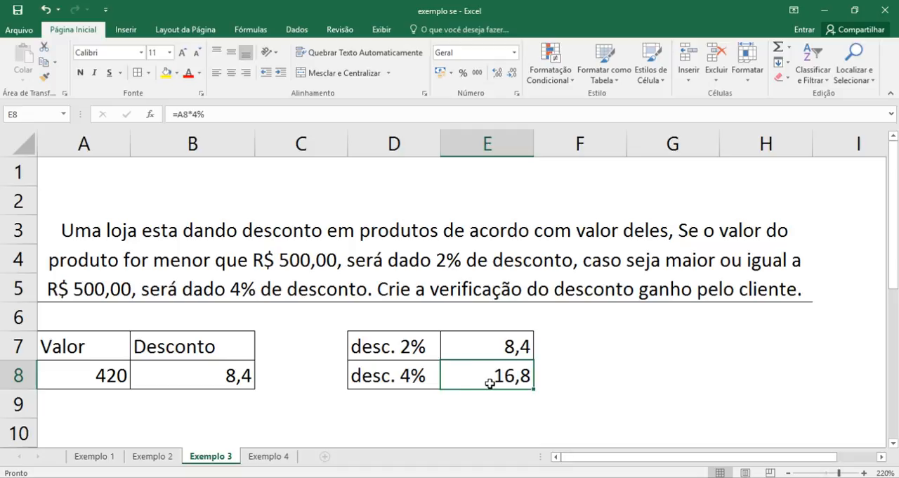
click(495, 351)
click(165, 378)
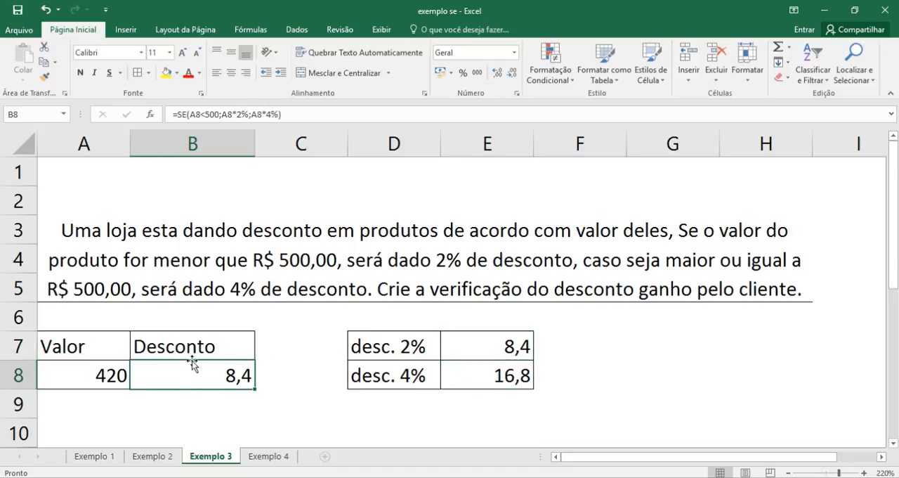
- Enter 1353 as the Valor in A8 and check the Desconto in B8 against the 4% reference in E8
click(86, 385)
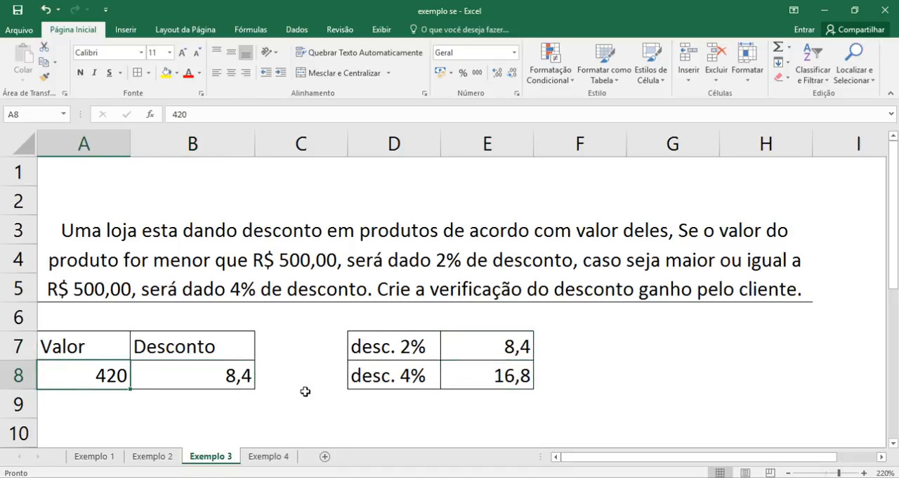
text(1)
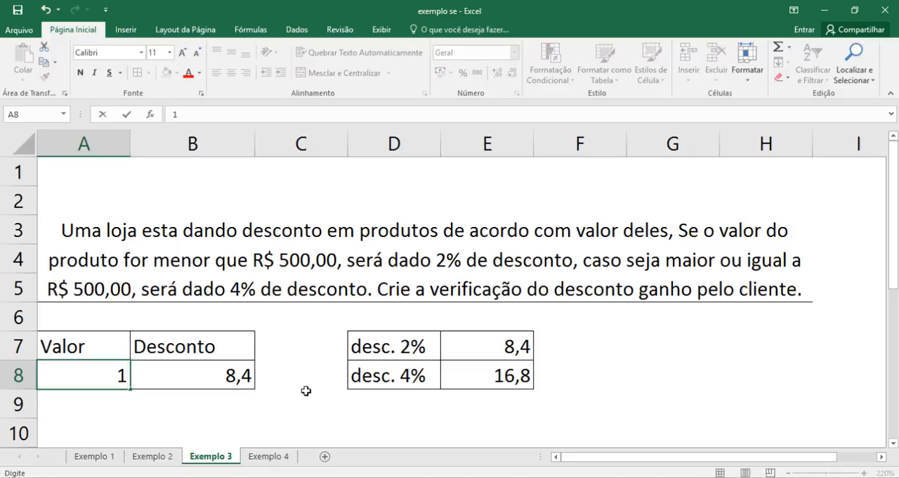
text(353)
key(Return)
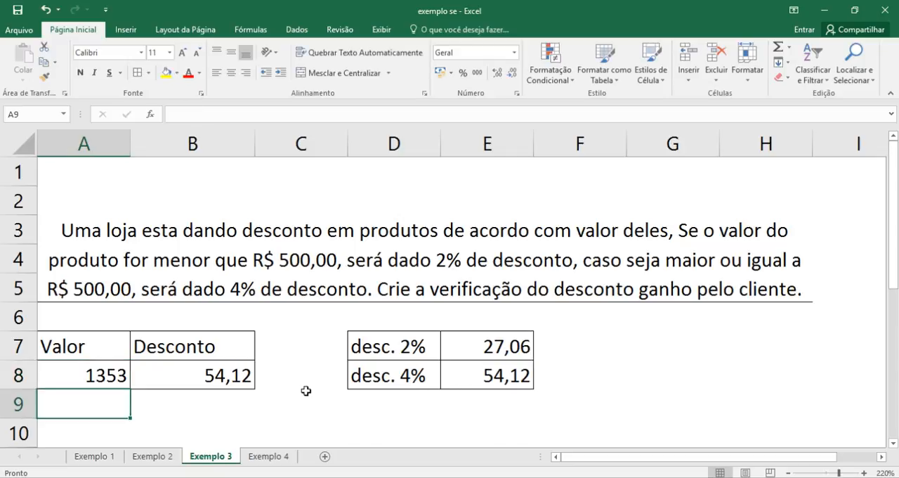
click(186, 377)
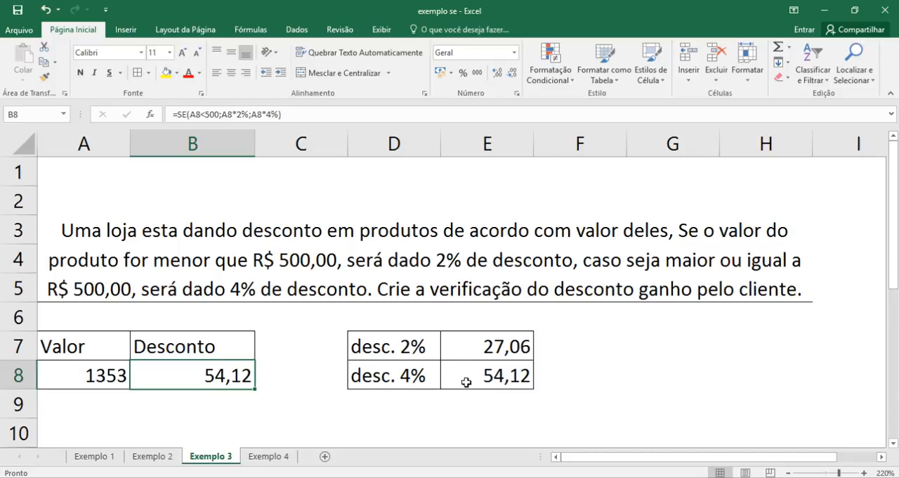
click(516, 372)
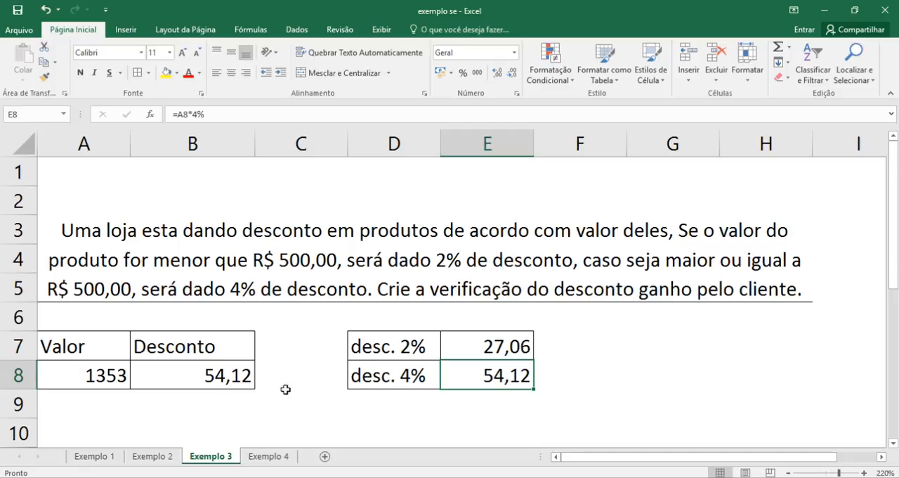
- Clear the reference discount table in D7:E8 completely, including its contents and borders
drag(363, 351, 455, 365)
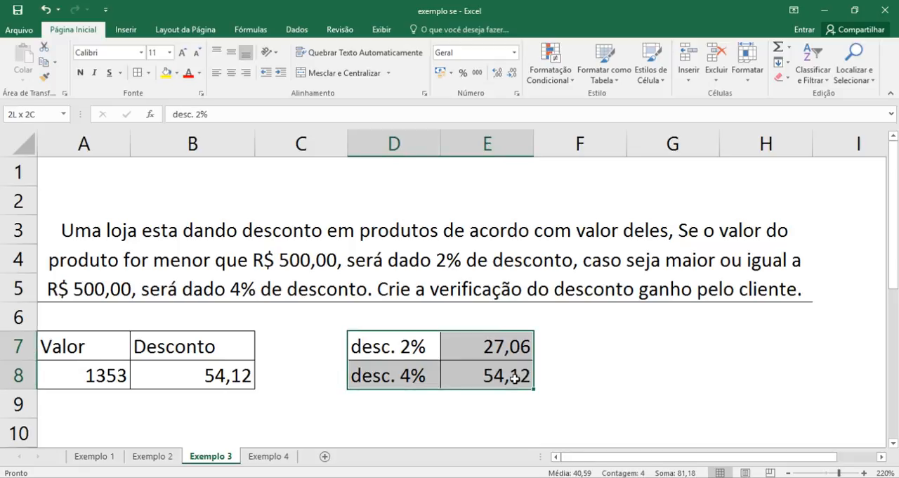
click(576, 372)
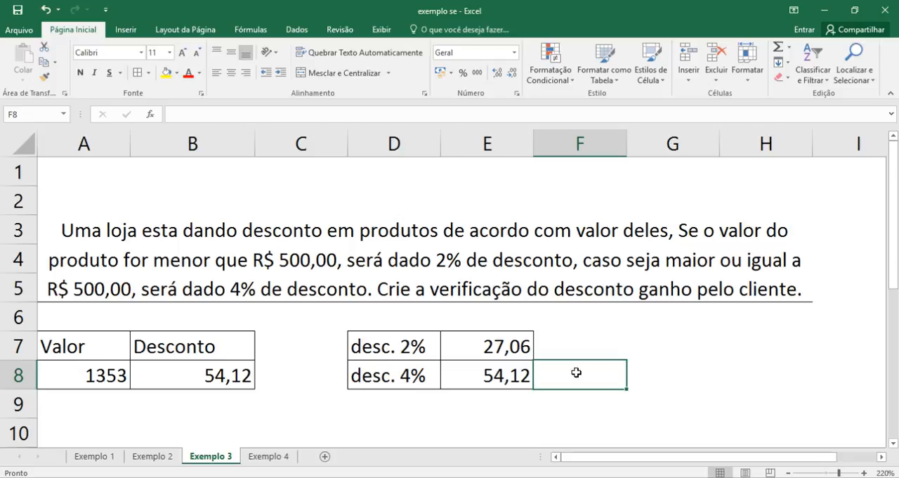
drag(426, 347, 479, 370)
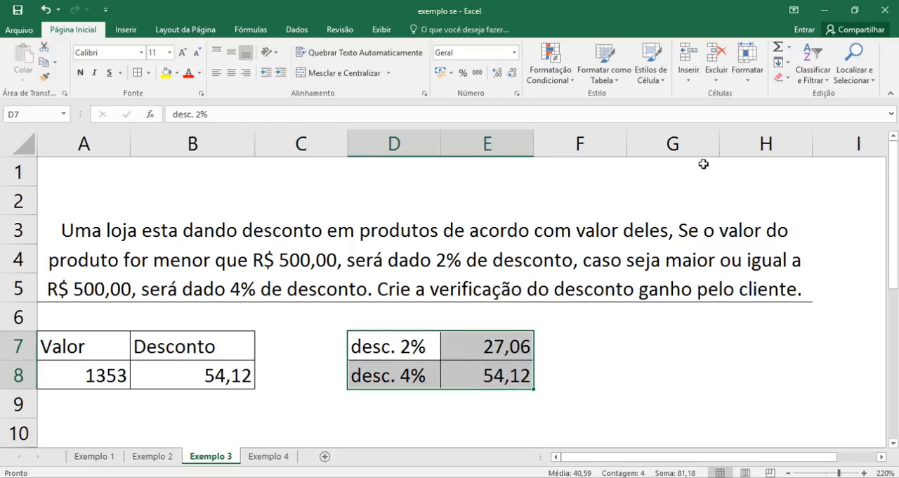
click(780, 77)
click(797, 105)
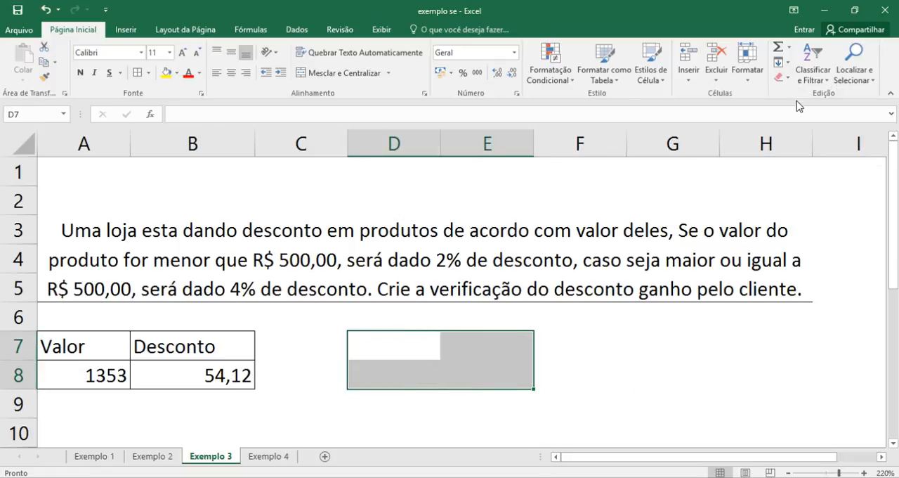
click(470, 351)
click(427, 371)
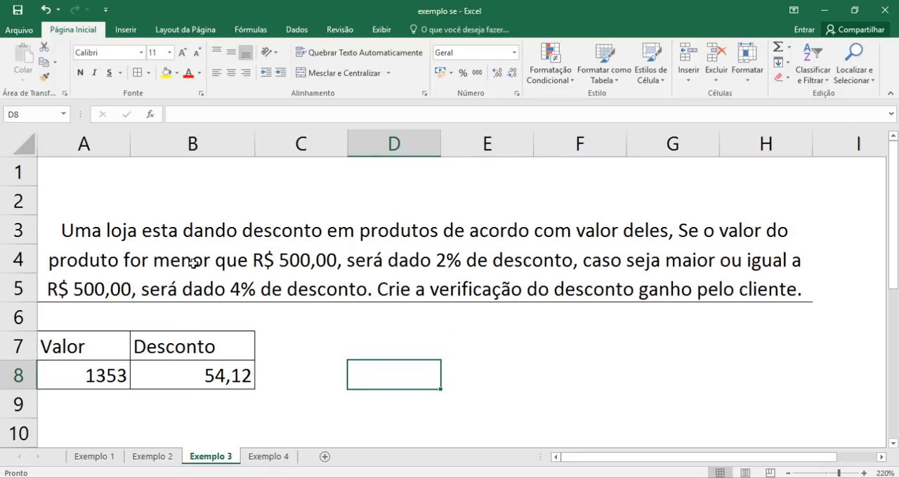
- Look back at the Exemplo 2 sheet and return to the Exemplo 4 sheet
click(285, 457)
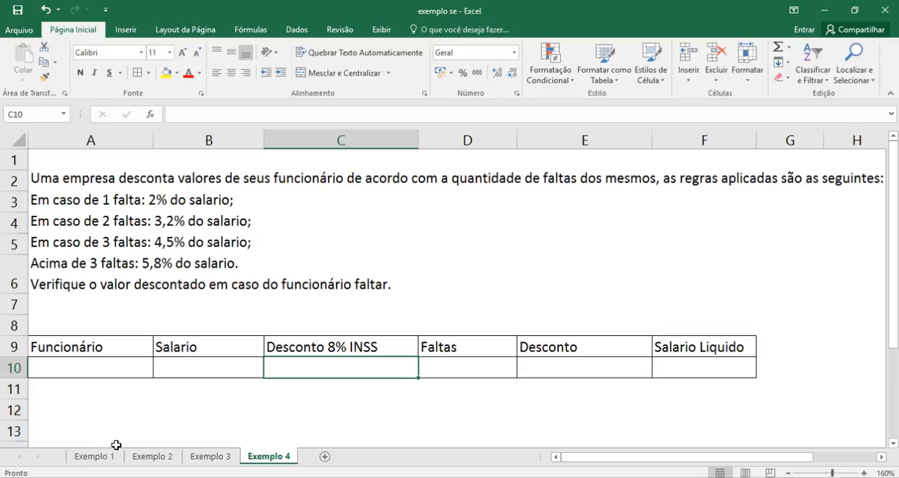
click(150, 458)
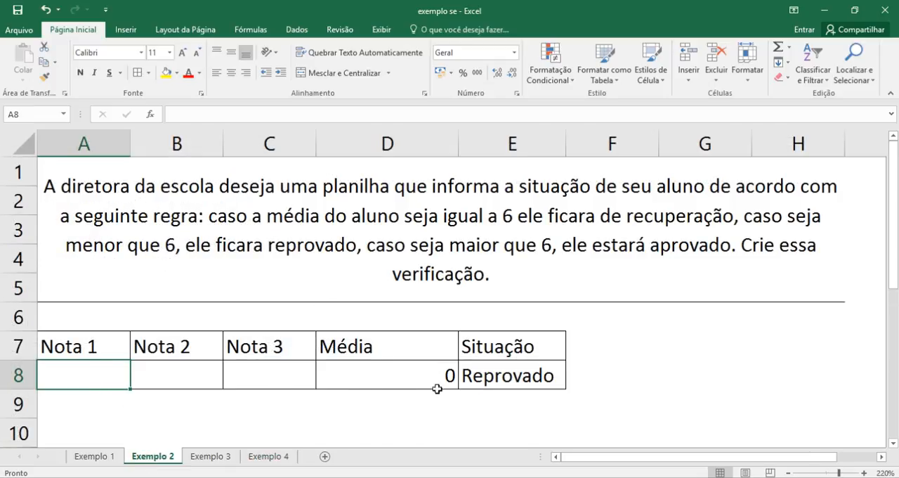
click(284, 458)
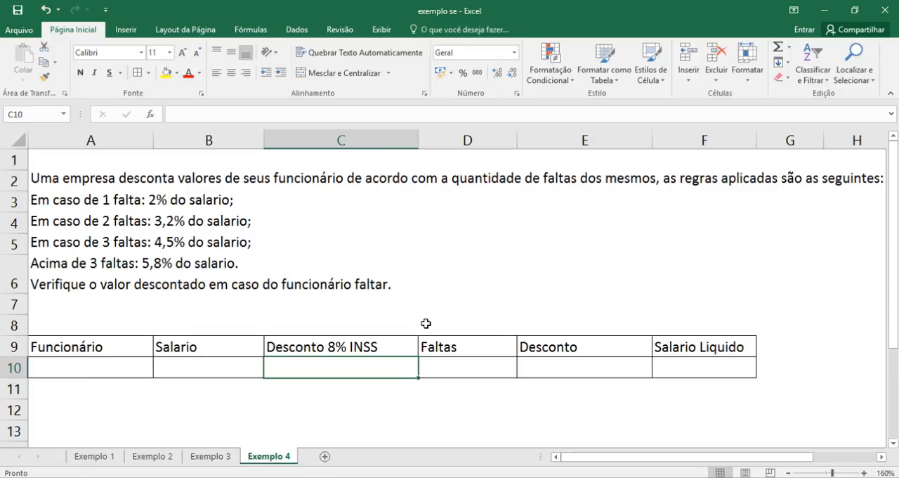
- Go over the blank entry cells of row 10 under Funcionário, Salario, Desconto 8% INSS and Faltas
click(220, 401)
click(54, 365)
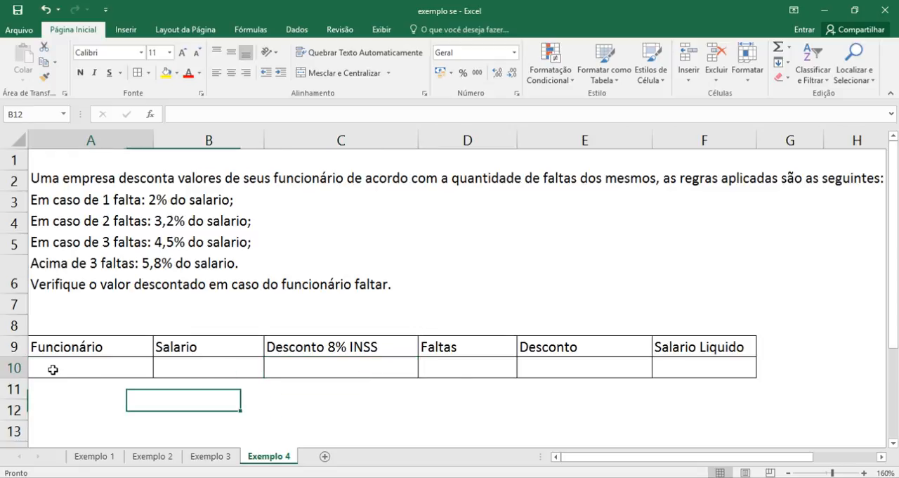
click(180, 365)
click(296, 370)
click(438, 371)
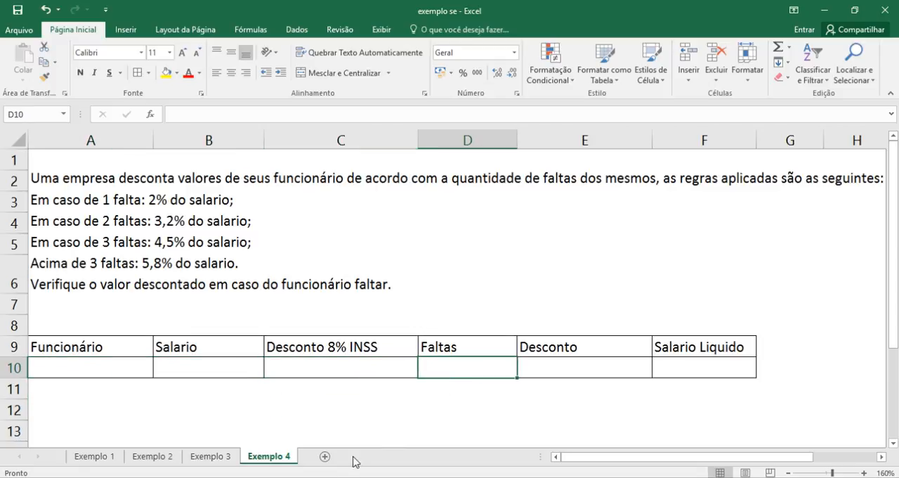
click(273, 376)
click(112, 364)
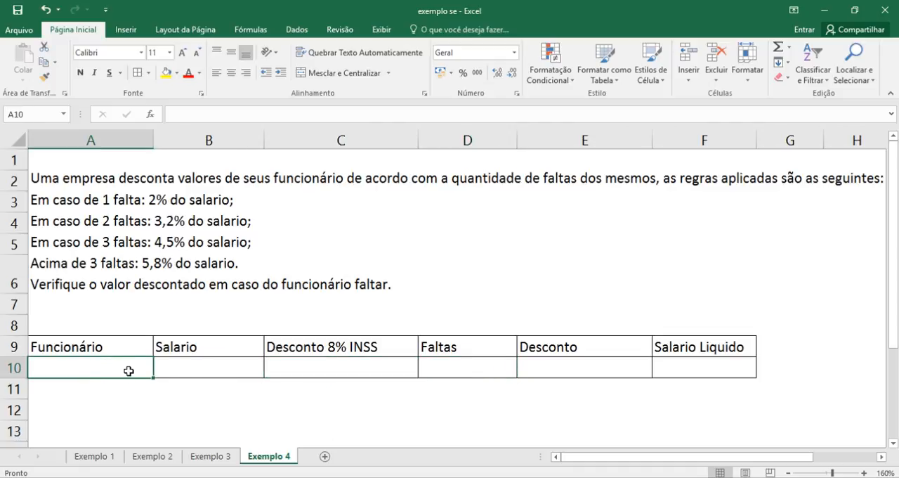
- Enter 900 as the Salario in B10 and format the cell with the R$ accounting number format
click(195, 366)
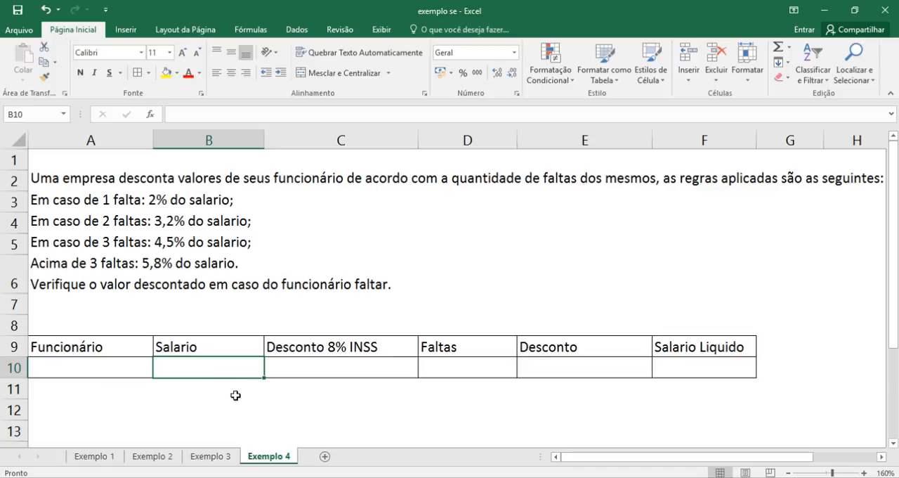
text(5)
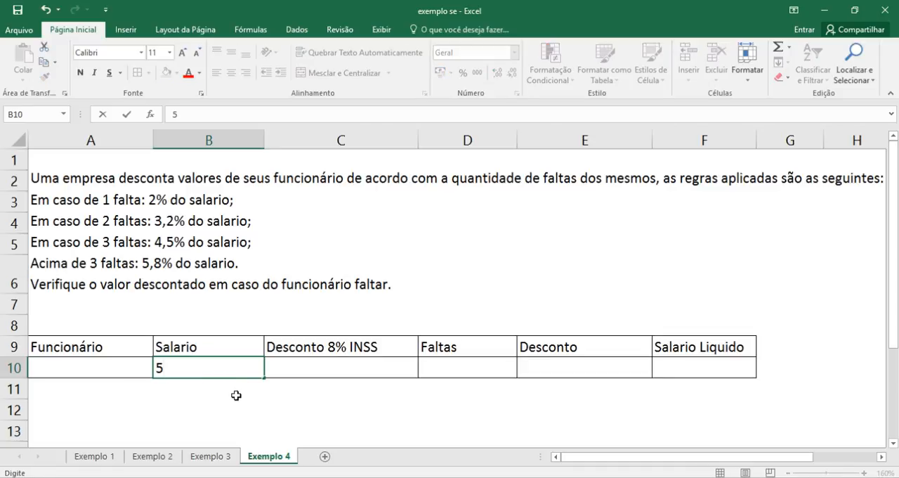
key(BackSpace)
text(900)
key(Return)
click(235, 367)
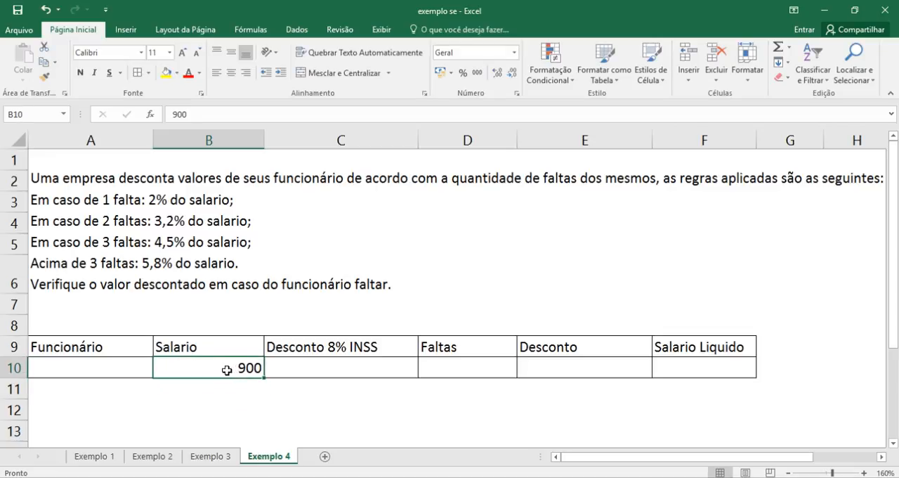
click(450, 73)
click(469, 91)
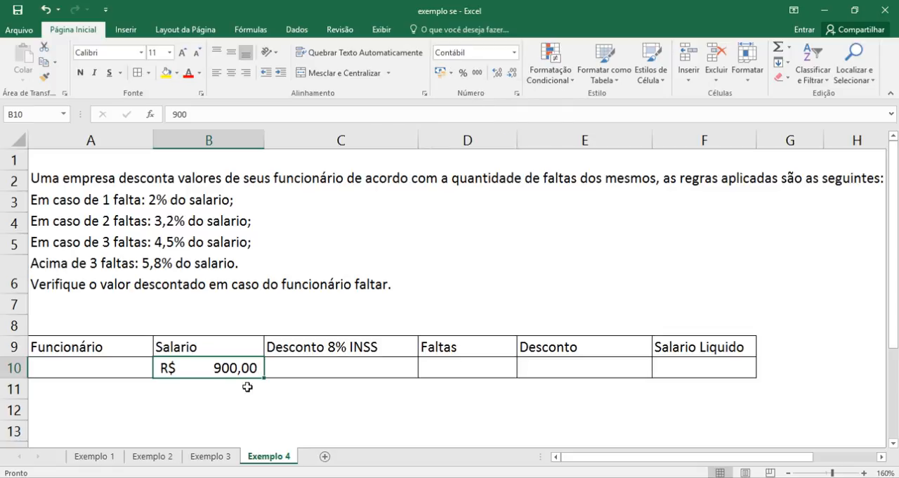
- Calculate the 8% INSS discount in C10 with the formula =B10*8%
click(312, 366)
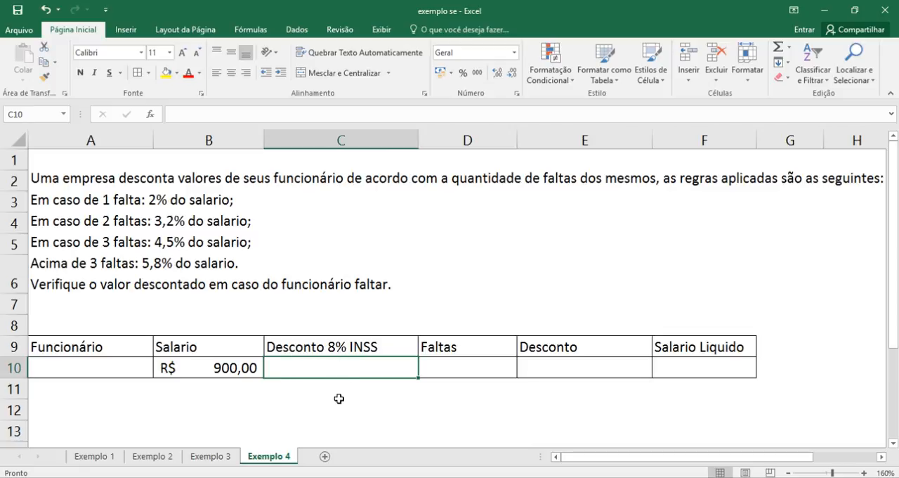
text(=)
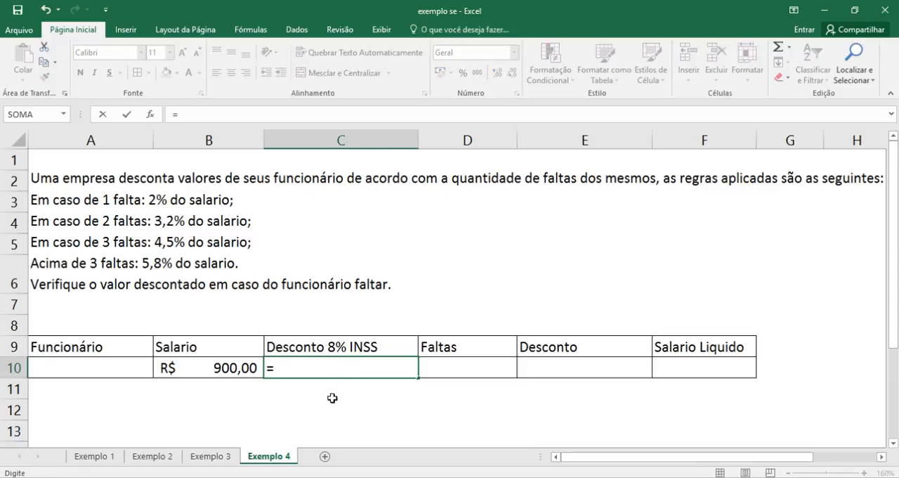
click(241, 368)
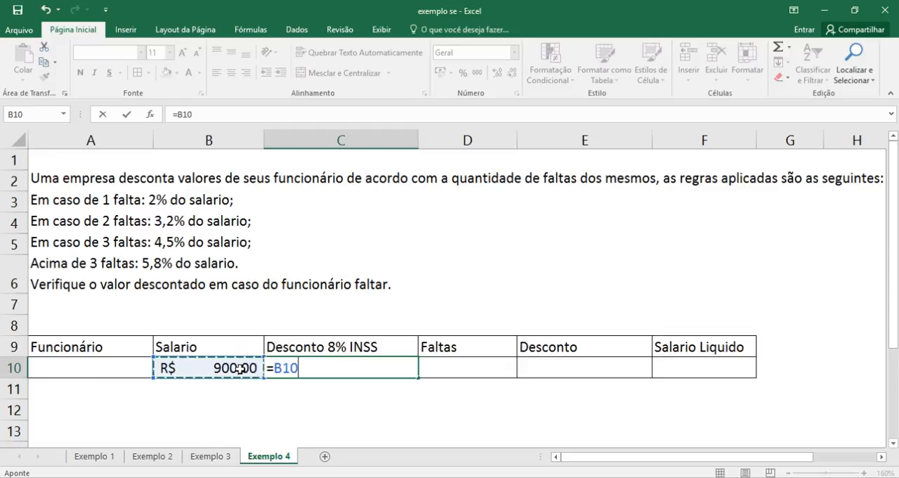
text(*)
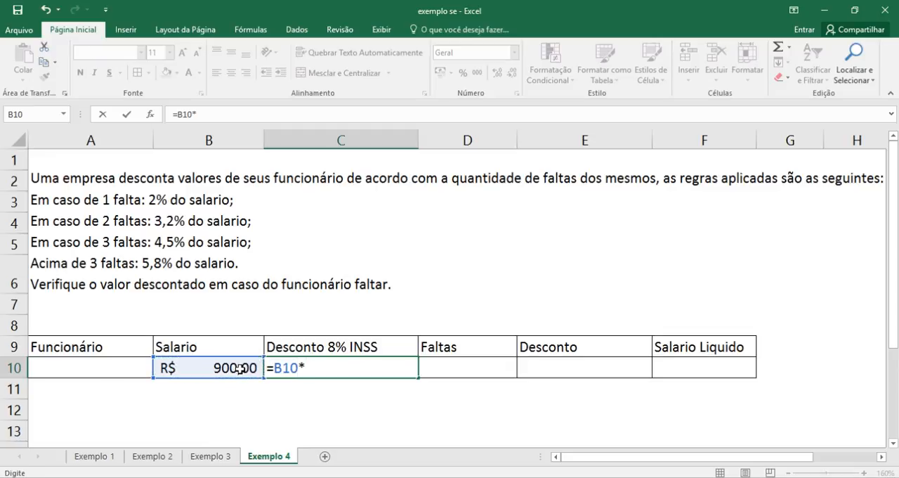
text(8)
key(Return)
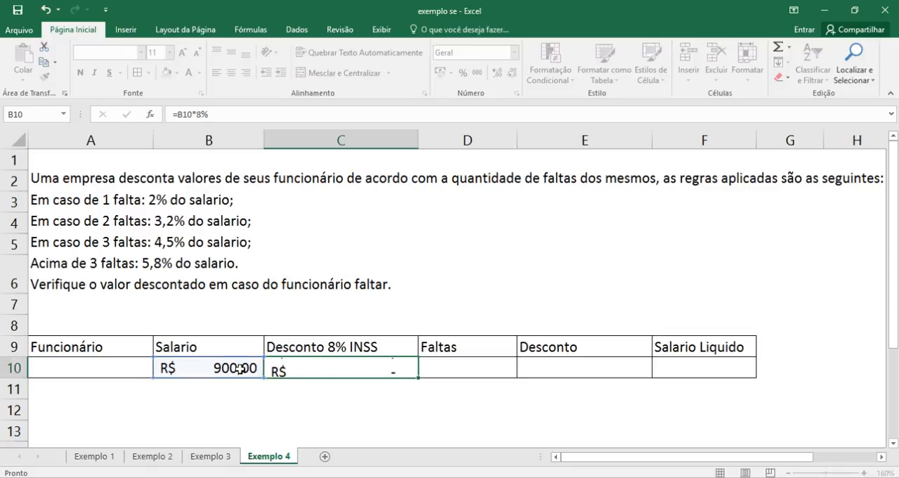
click(351, 361)
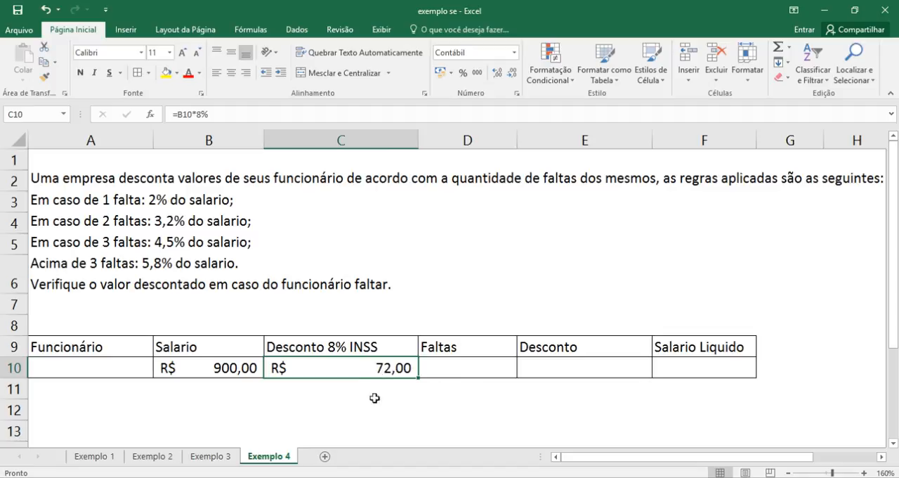
- Begin an SE formula in the Desconto cell E10 with the logical test D10=1 on the Faltas cell
click(471, 371)
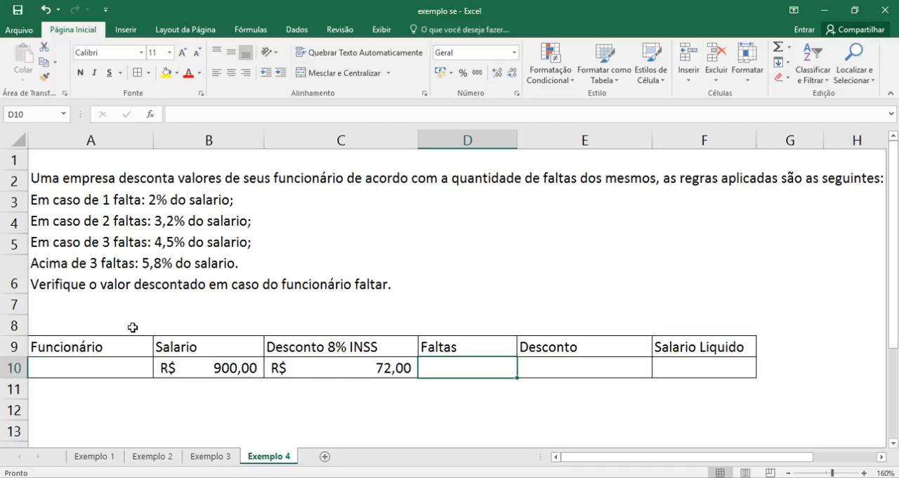
click(674, 368)
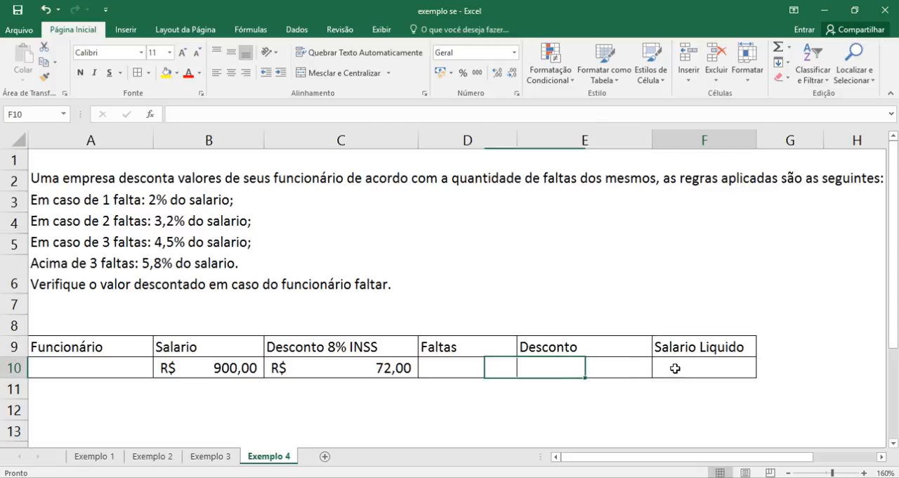
click(594, 369)
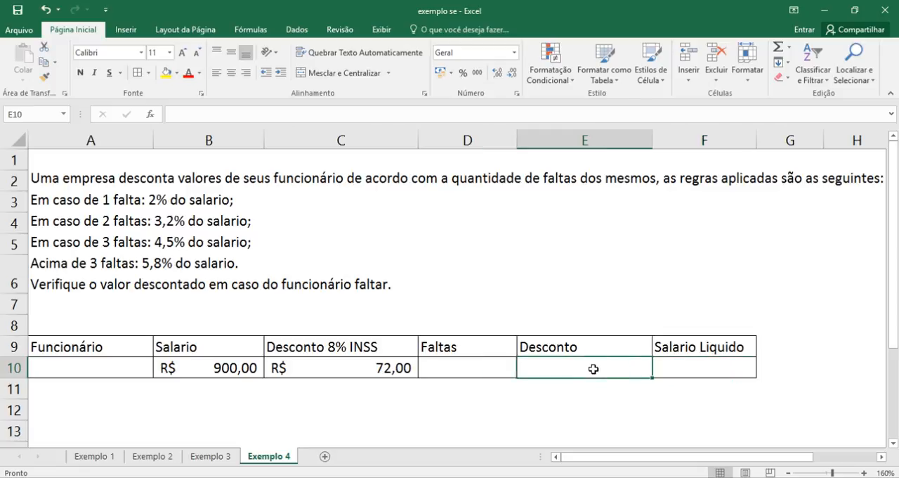
text(=)
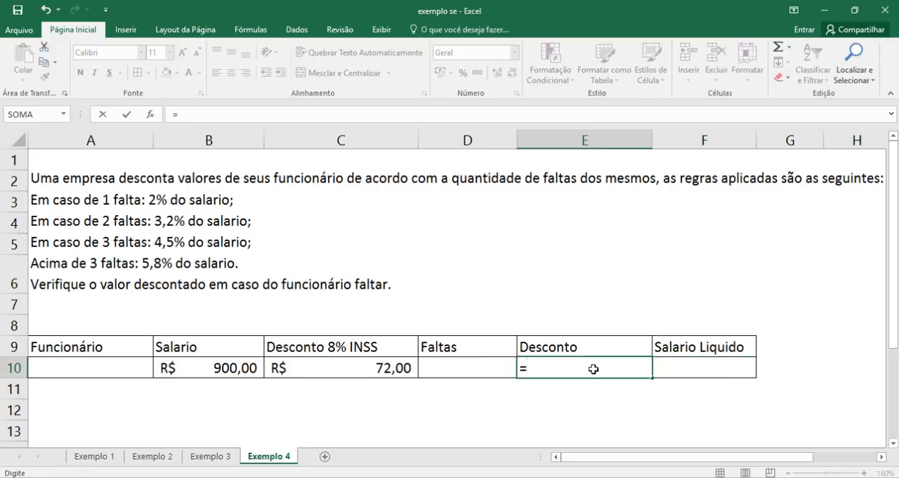
text(a)
key(BackSpace)
text(se)
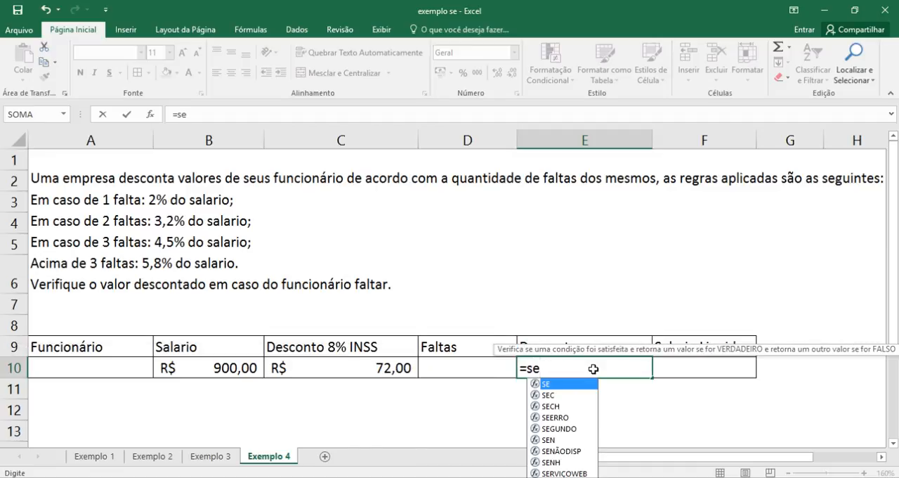
key(Tab)
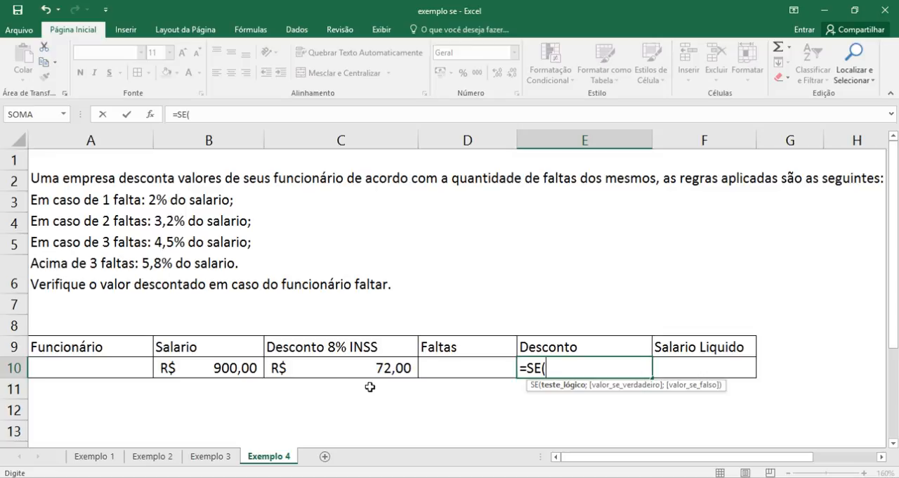
click(445, 364)
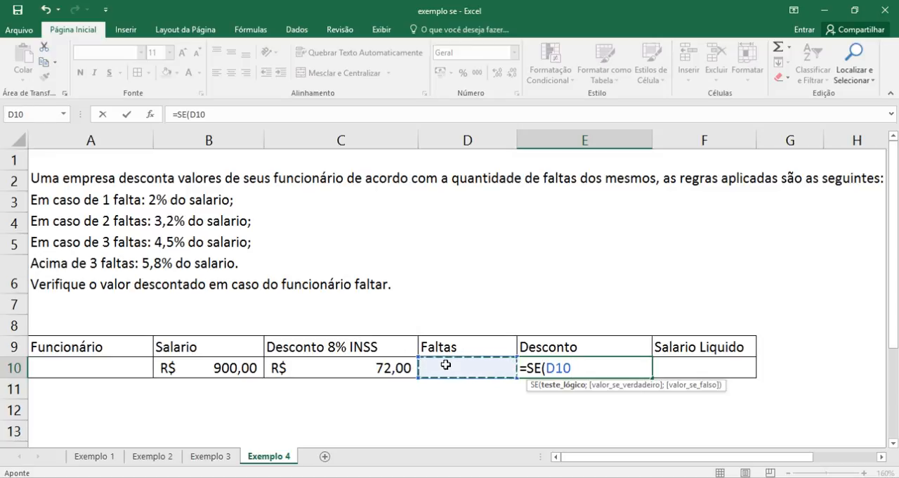
text(=)
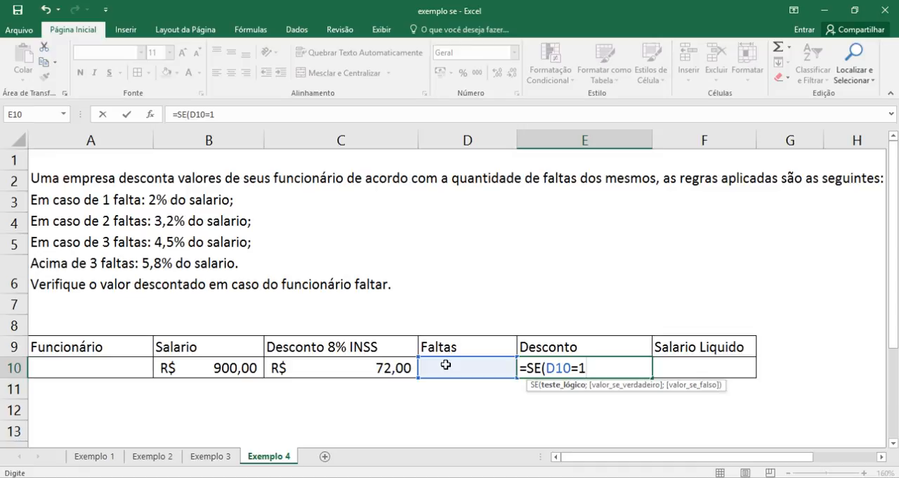
text(1;)
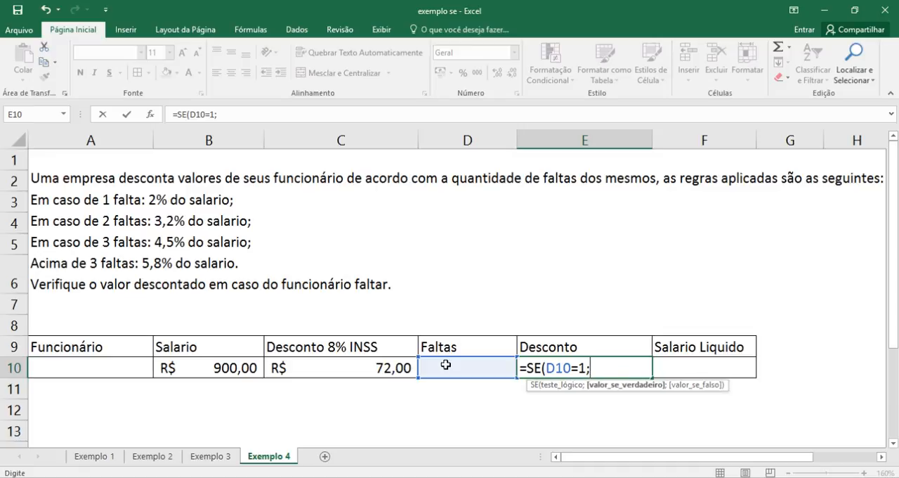
- Add B10*2% as the value if true for one absence in the E10 formula
click(215, 368)
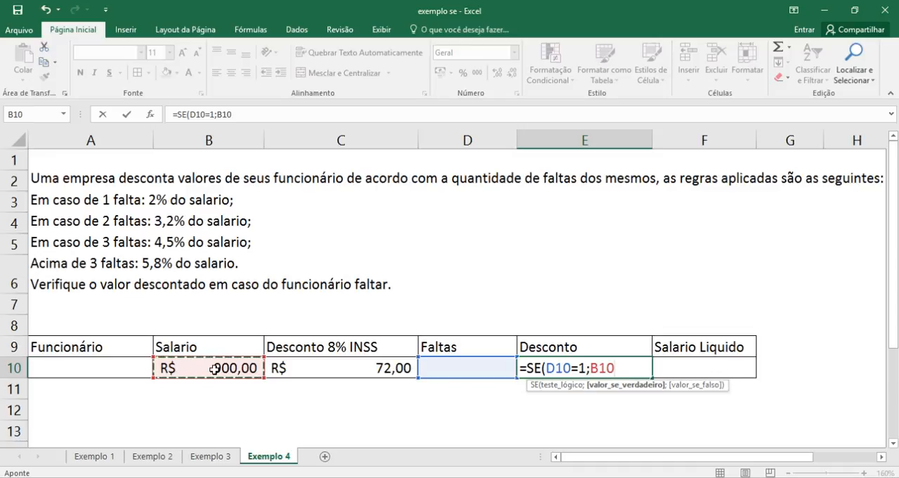
text(*)
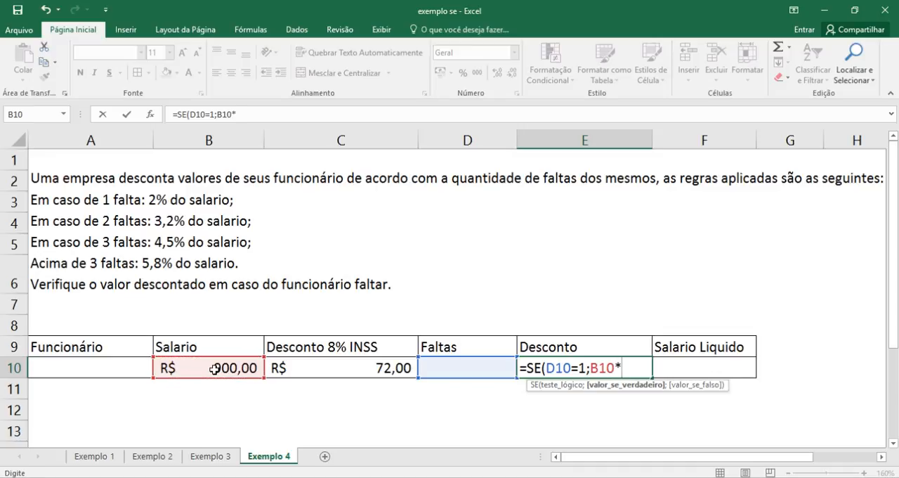
text(2)
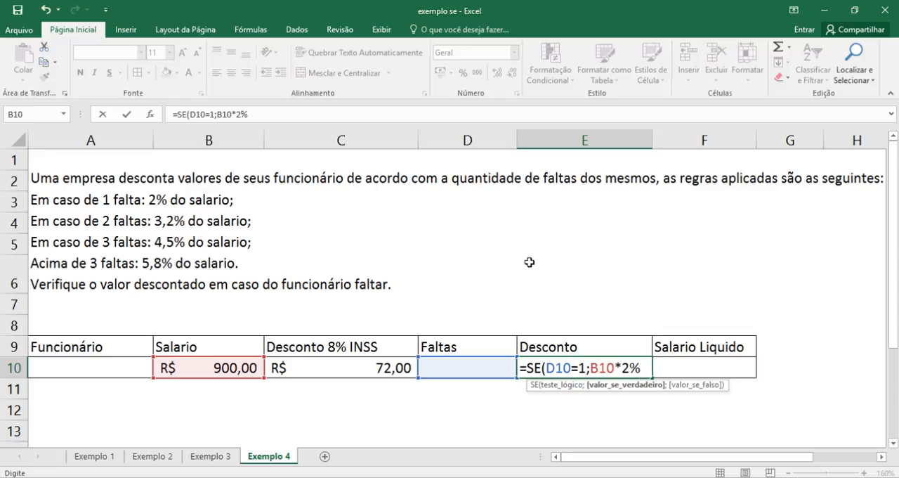
text(;)
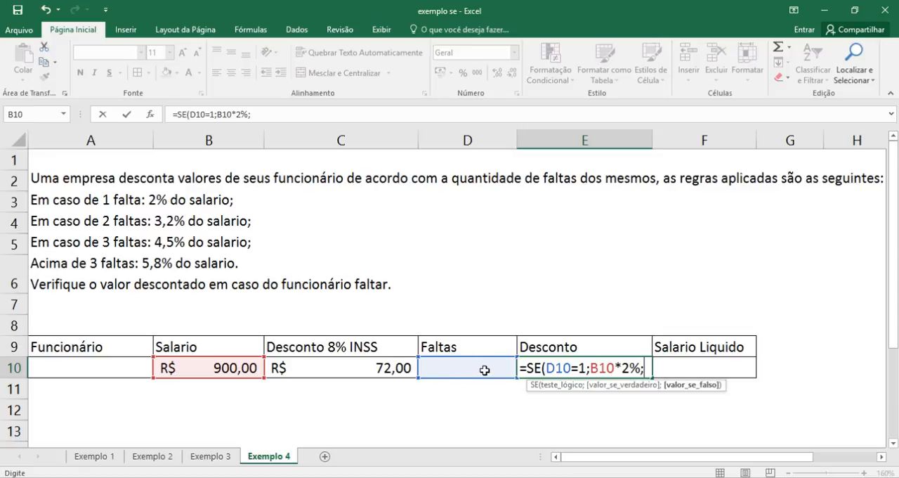
- Nest a second SE as the false value in E10, testing D10=2 and returning B10*3,2% when true
text(se)
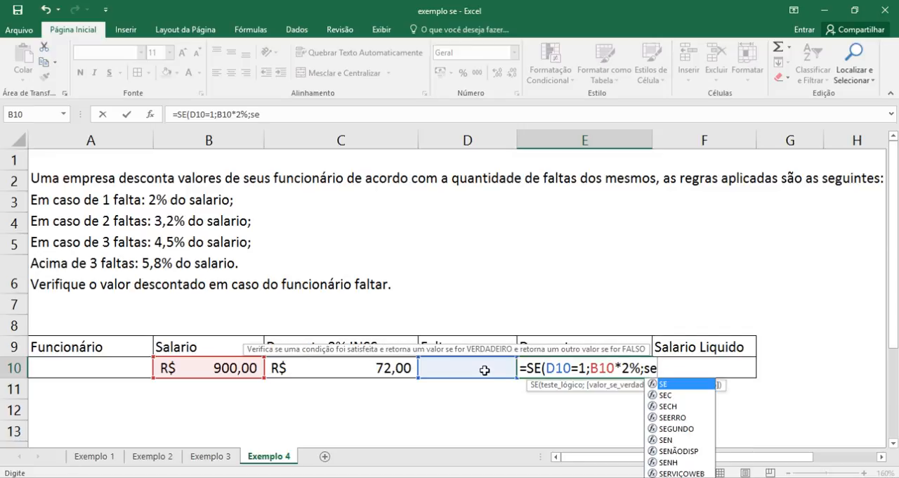
key(Tab)
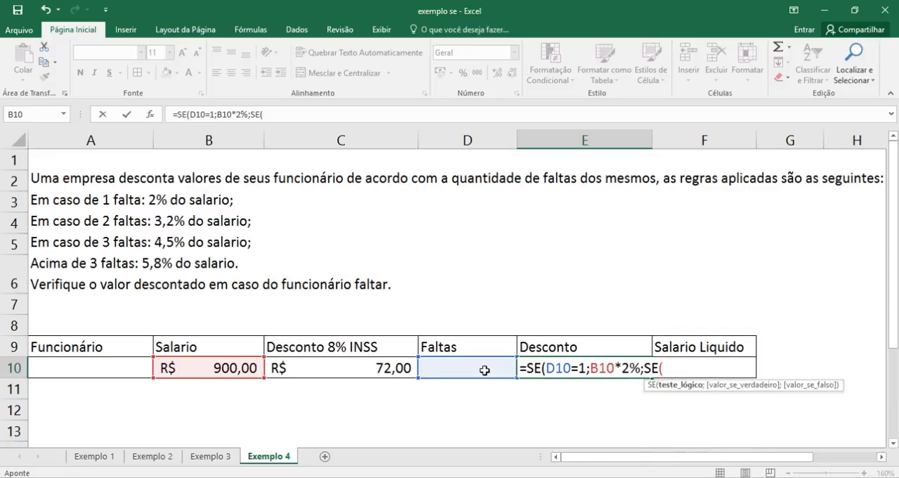
click(485, 370)
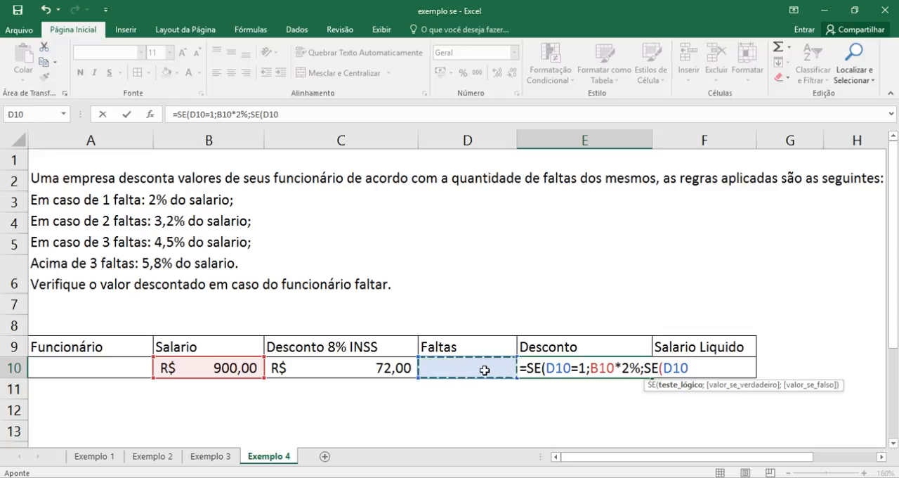
text(=2)
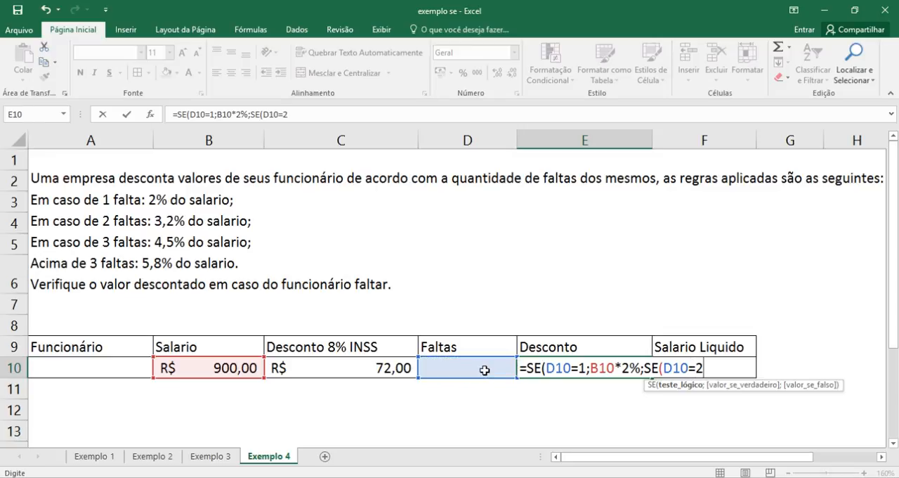
text(;)
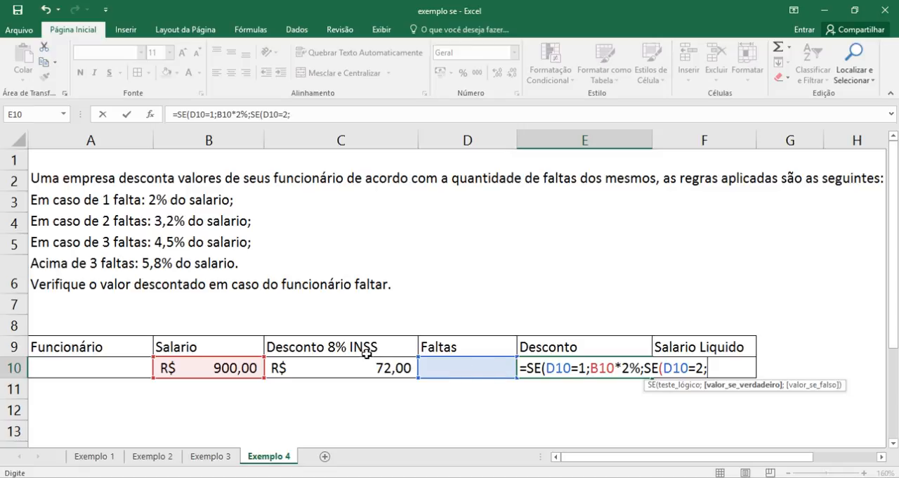
click(236, 371)
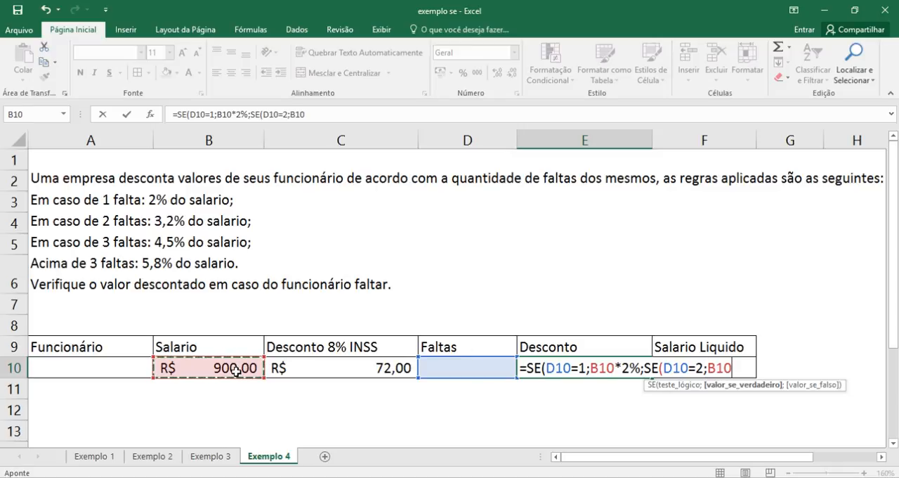
text(*)
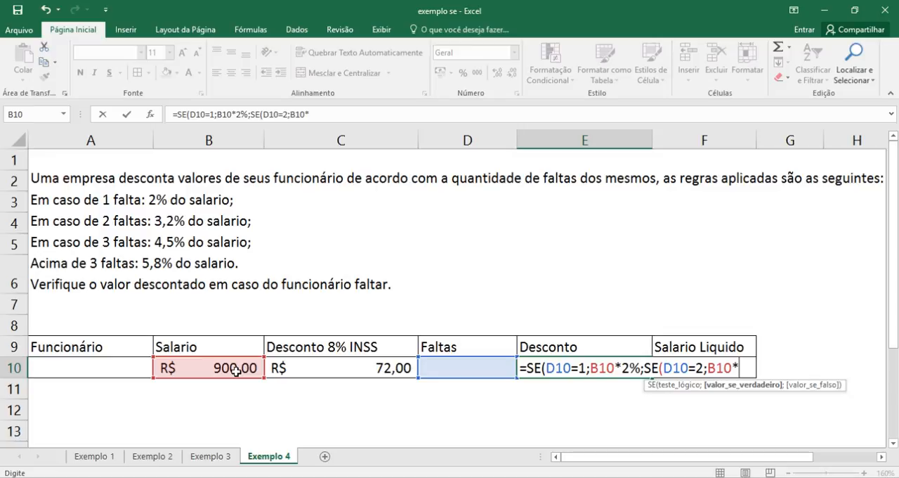
text(3,2%)
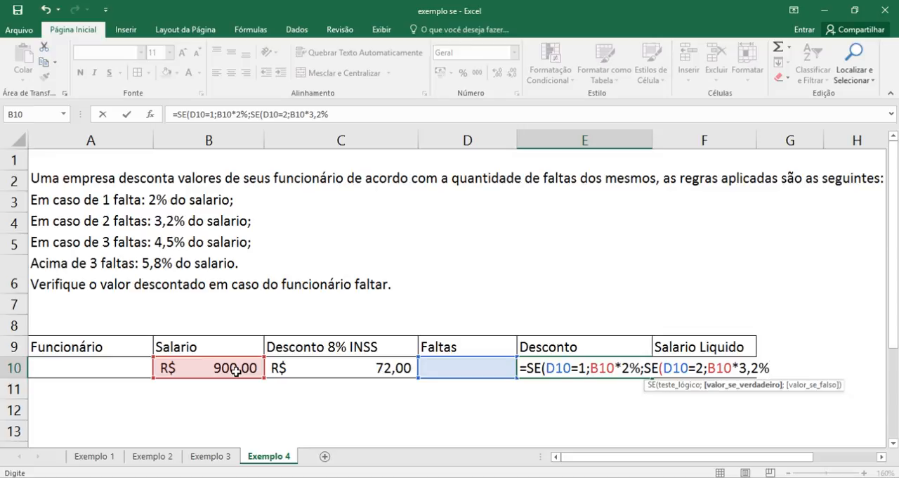
text(;)
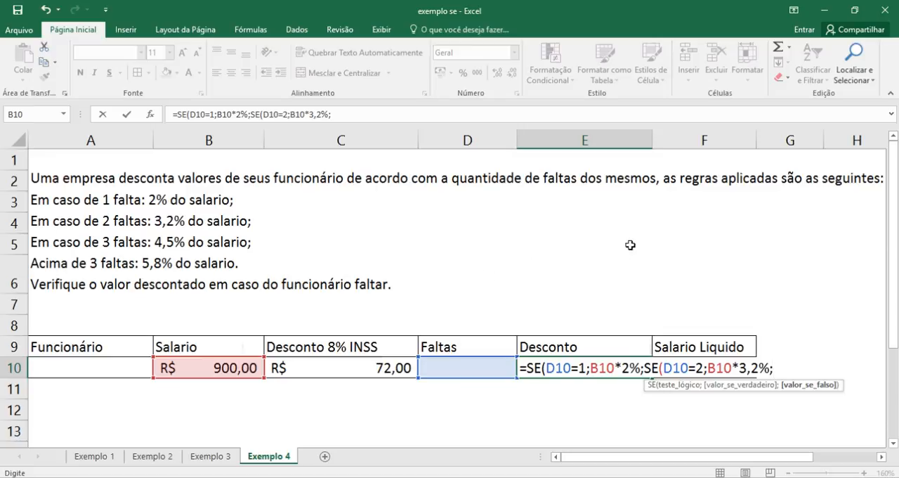
- Nest a third SE in the E10 formula, testing D10=3 and returning B10*4,5% when true
text(se)
key(Tab)
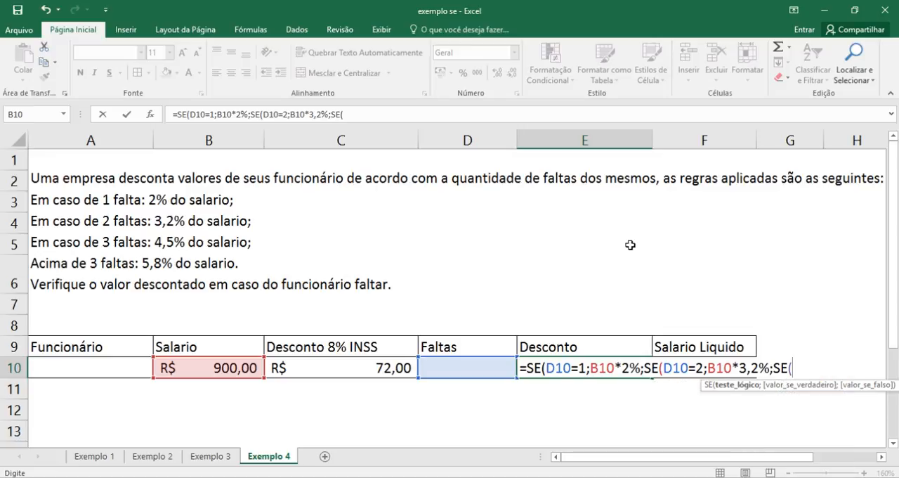
click(467, 372)
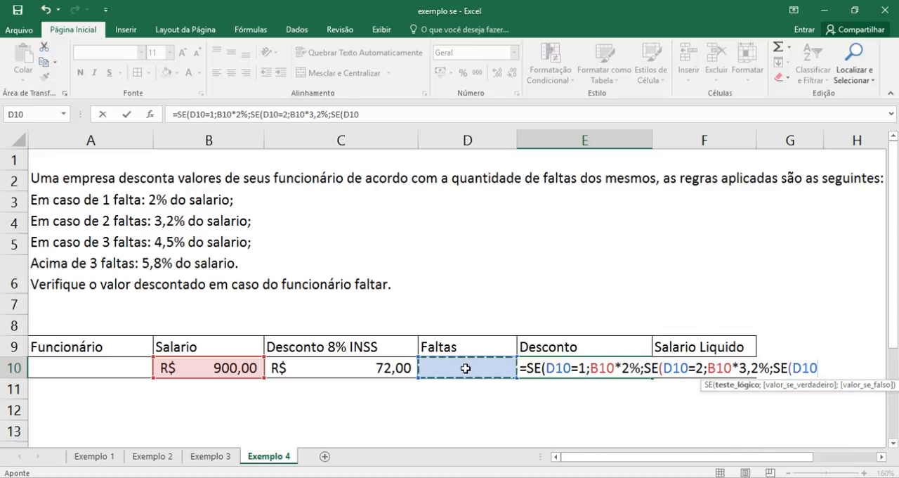
text(=)
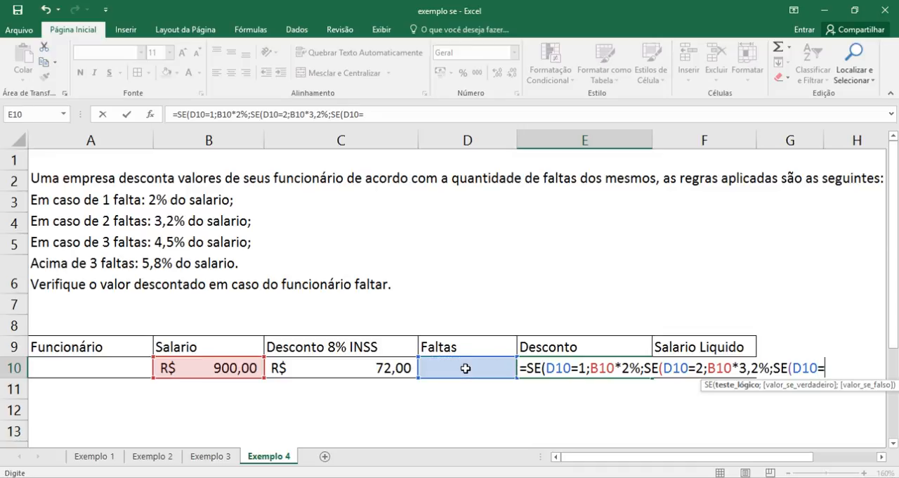
text(3;)
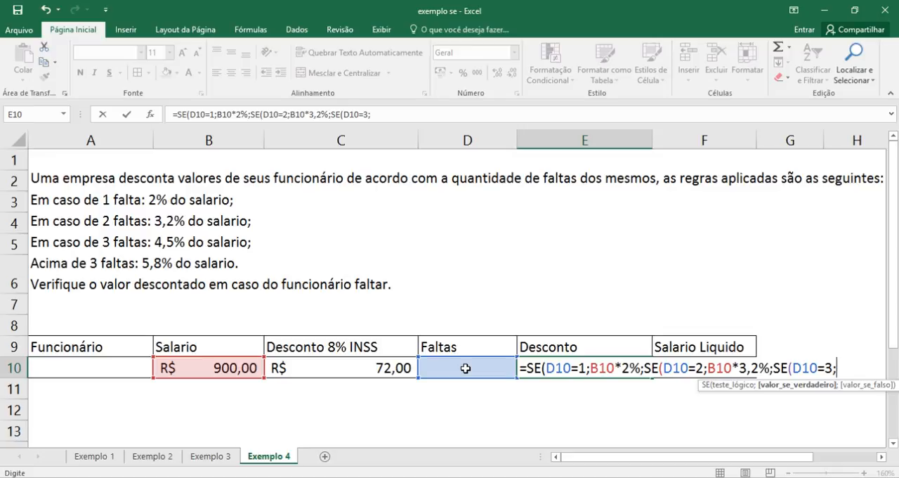
click(220, 367)
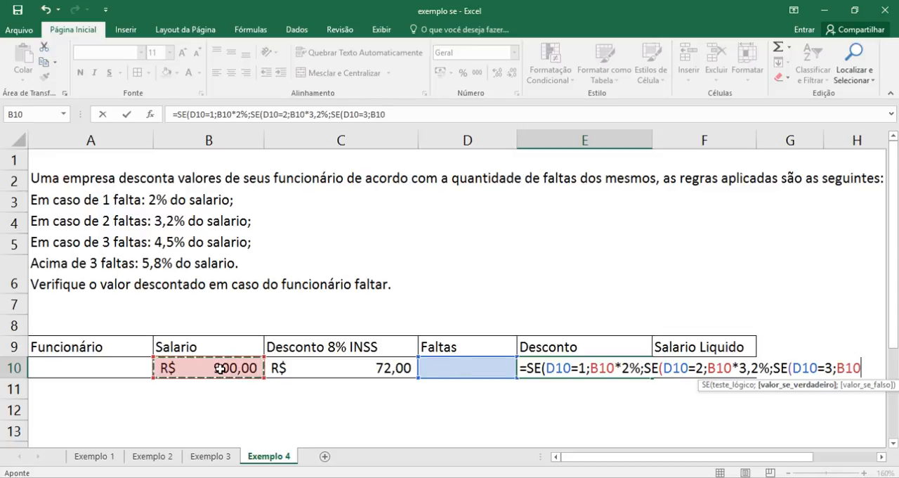
text(*)
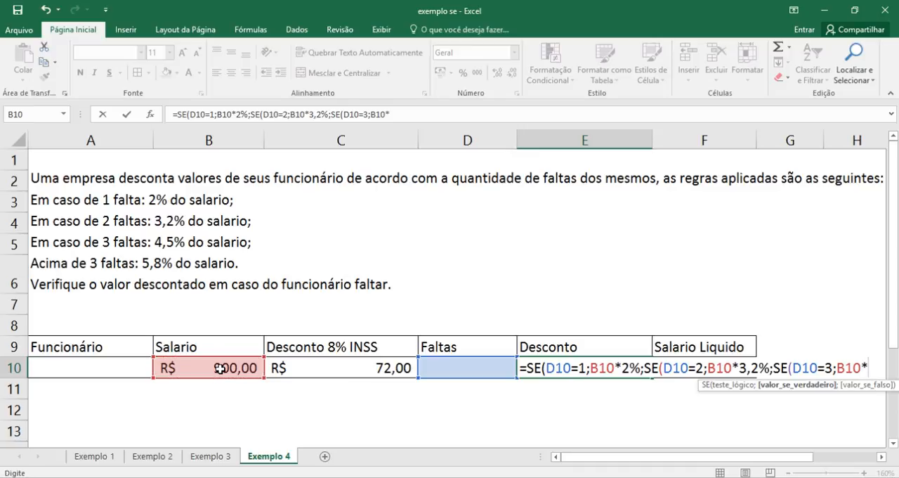
text(4,5)
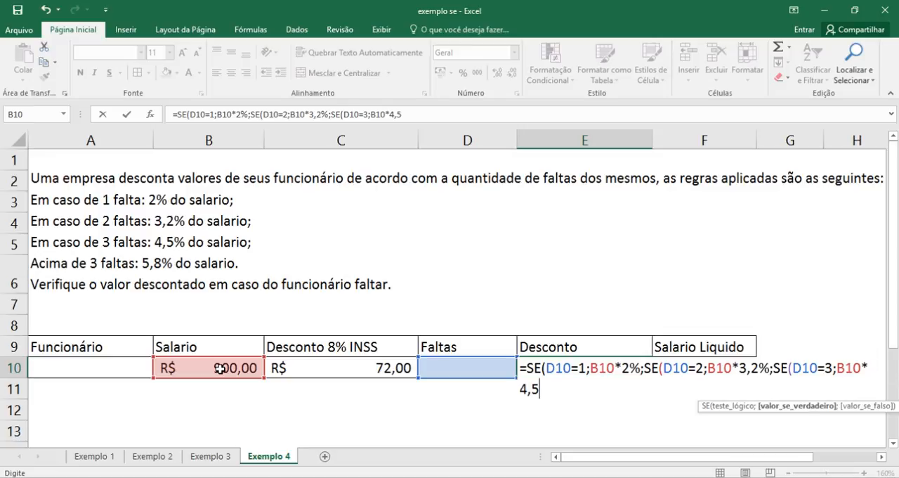
text(%;)
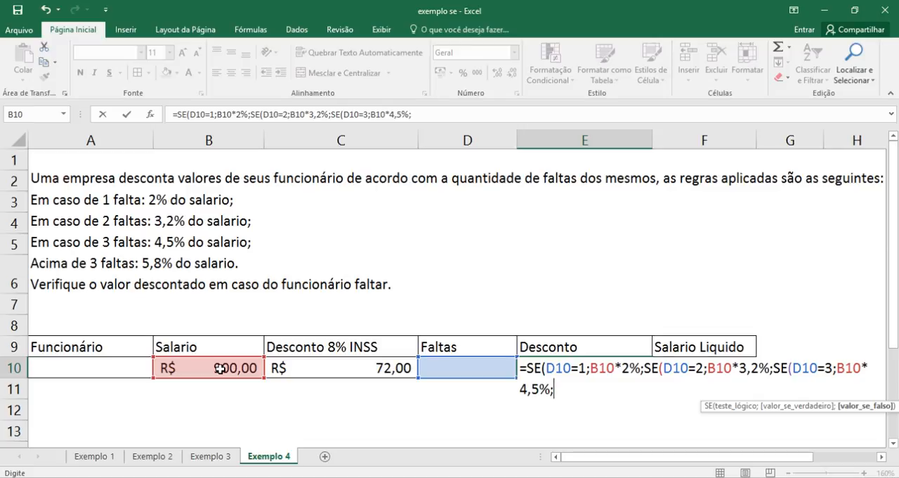
- Nest a fourth SE as the false value in the E10 formula, with the logical test D10>3
text(se)
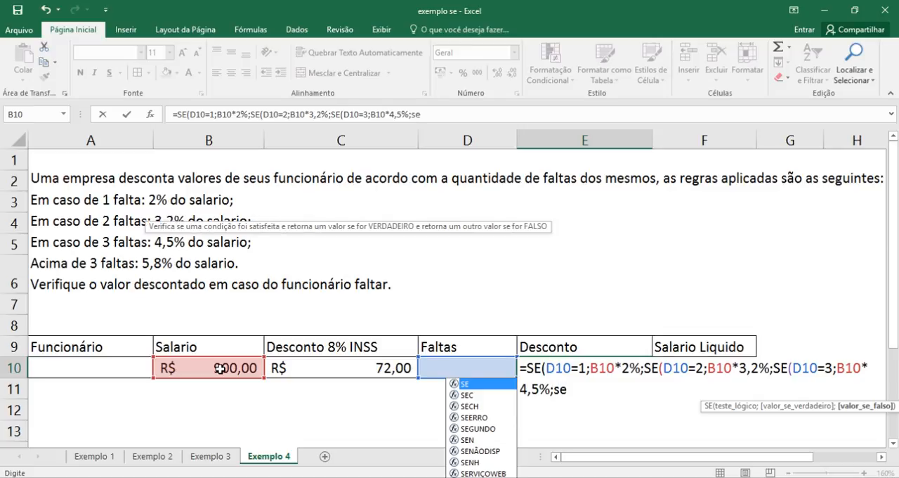
key(Tab)
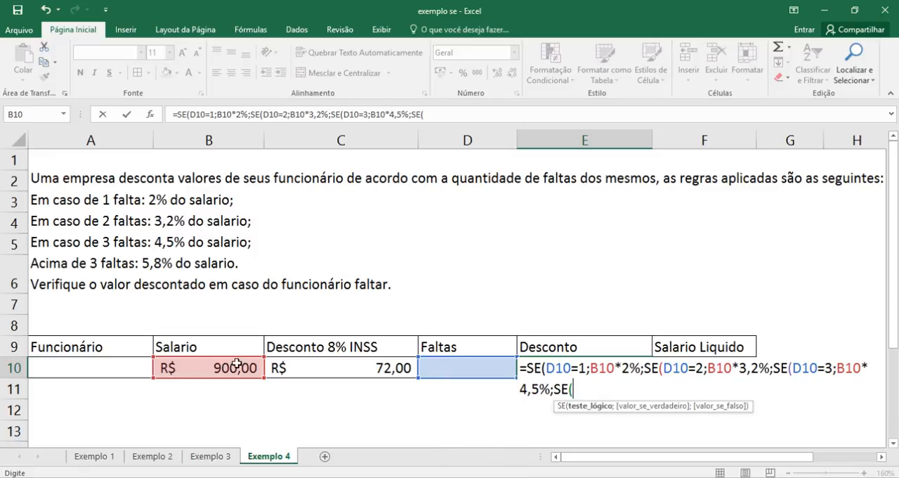
click(449, 370)
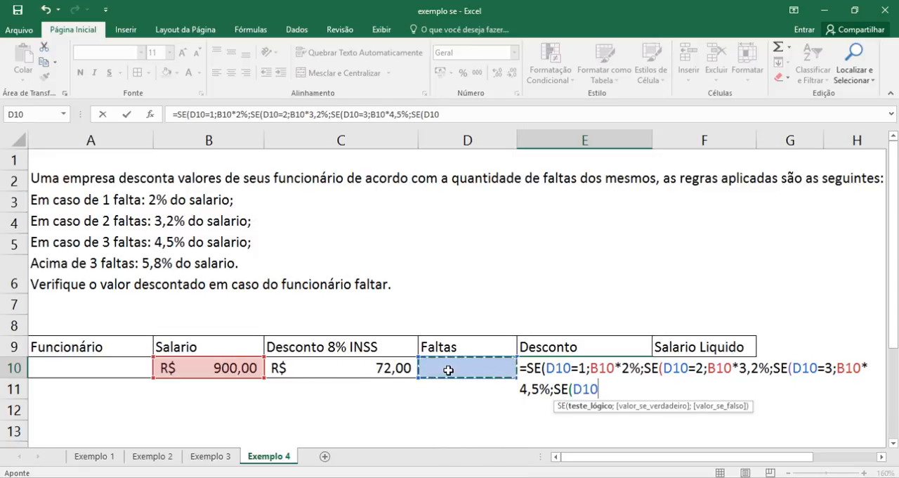
text(>)
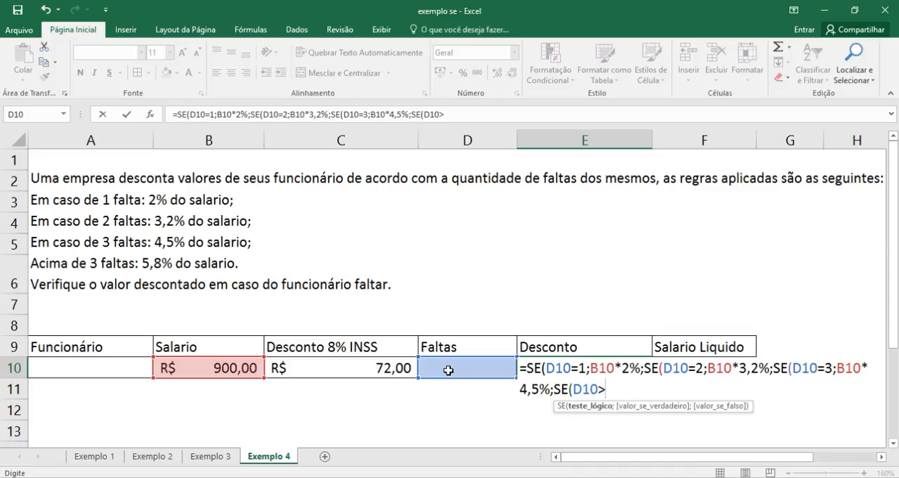
text(3;)
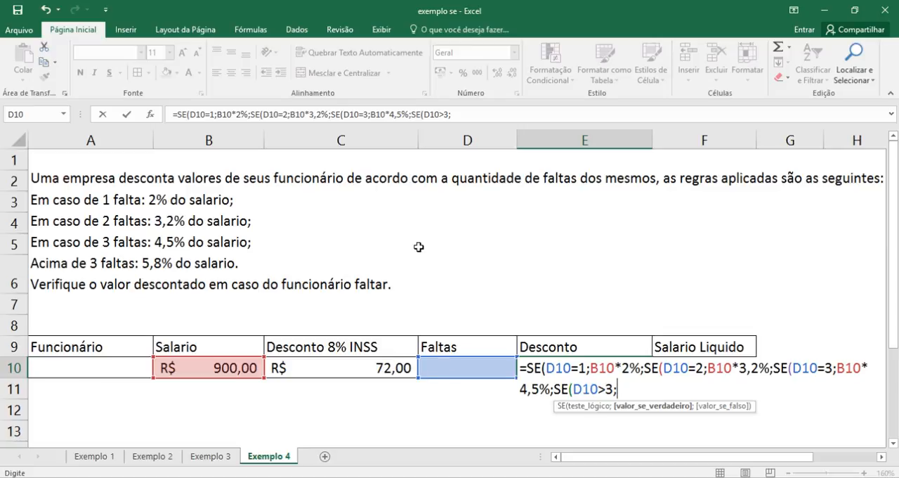
- Add B10*5,8% as the value if true for more than three absences in the E10 formula
click(230, 367)
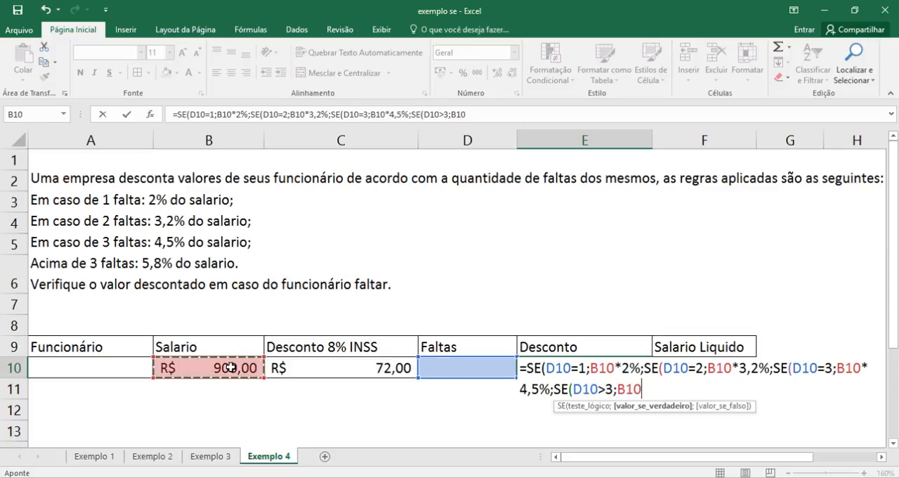
text(8)
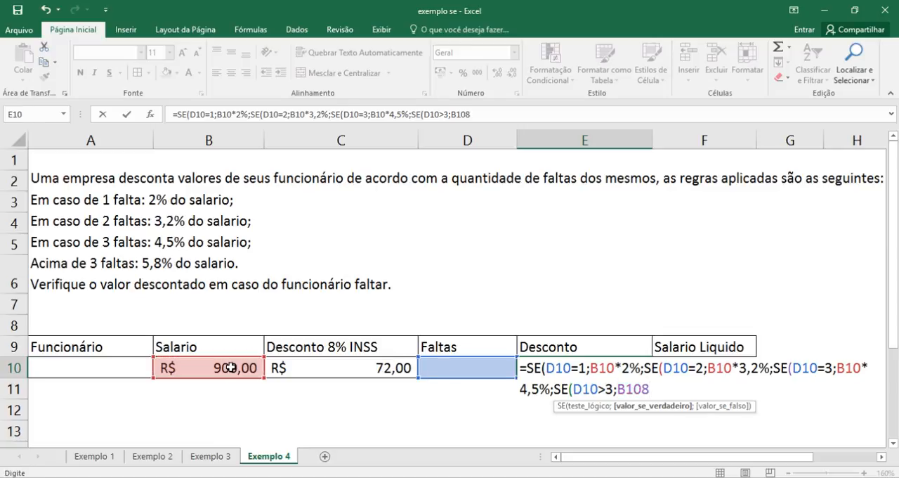
key(BackSpace)
text(*)
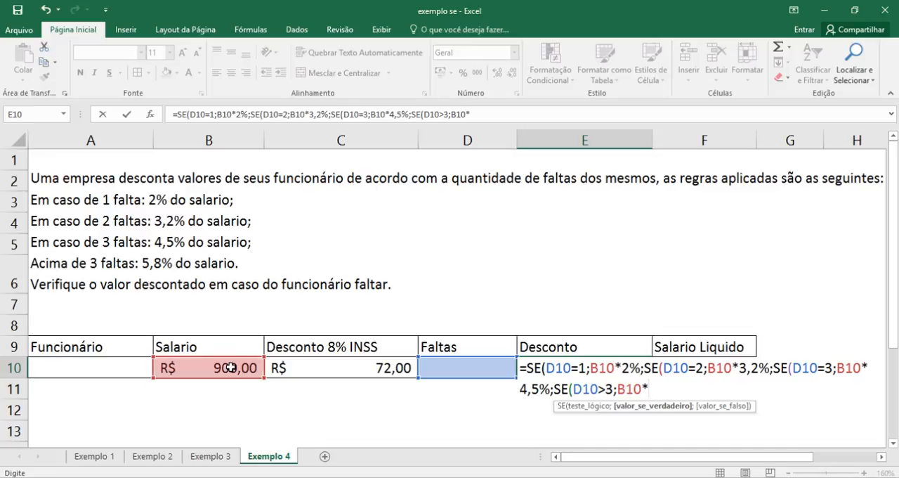
text(5,8%)
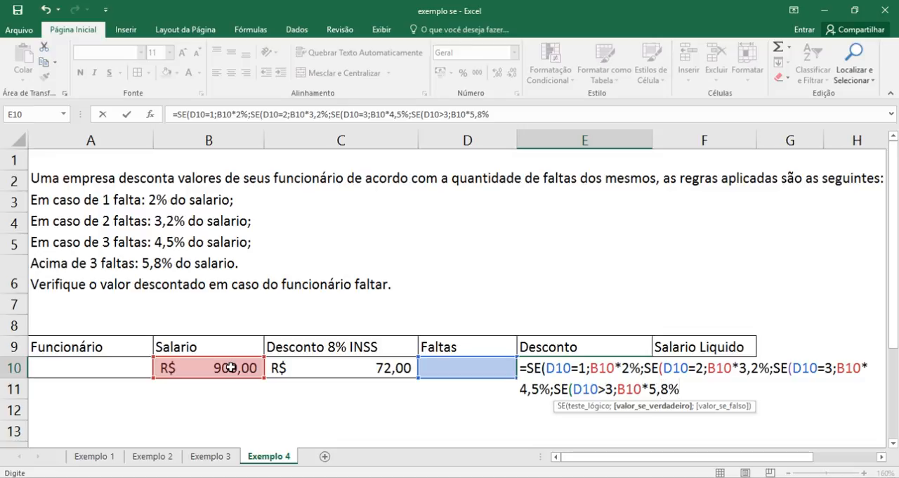
text(;0)
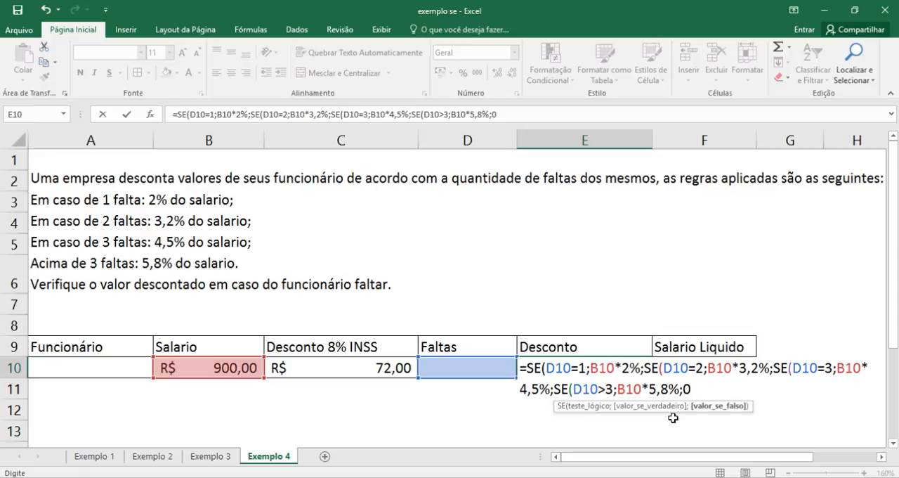
- Finish the E10 formula with 0 as the last false value, close all four SE functions and enter it
text())))
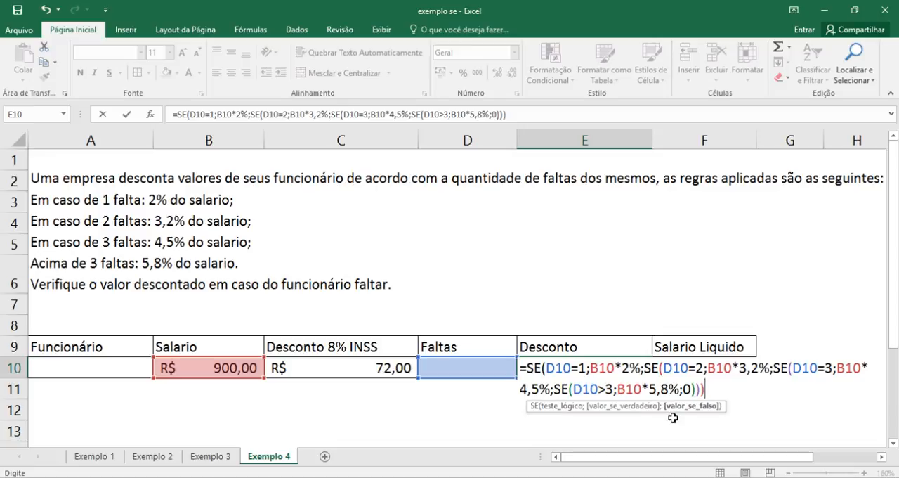
text()))
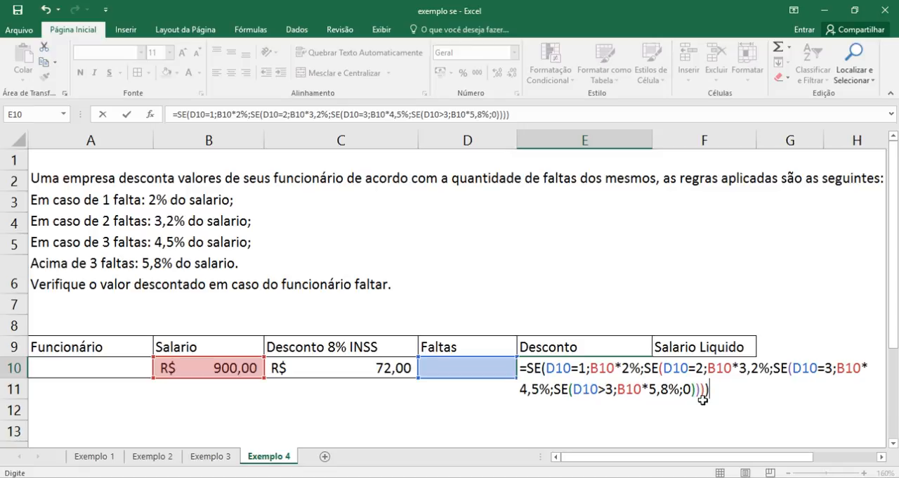
key(Return)
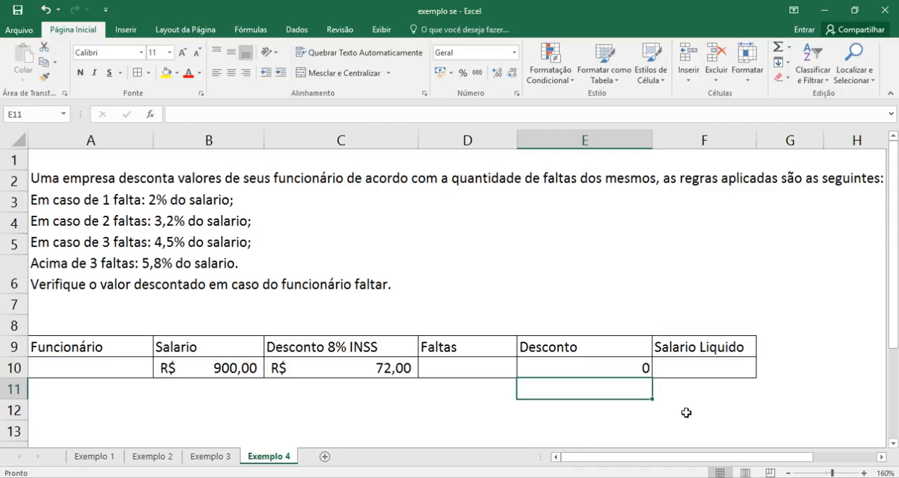
- Test the discount formula by entering 1, 2, 3 and 4 absences in turn in the Faltas cell D10
click(451, 367)
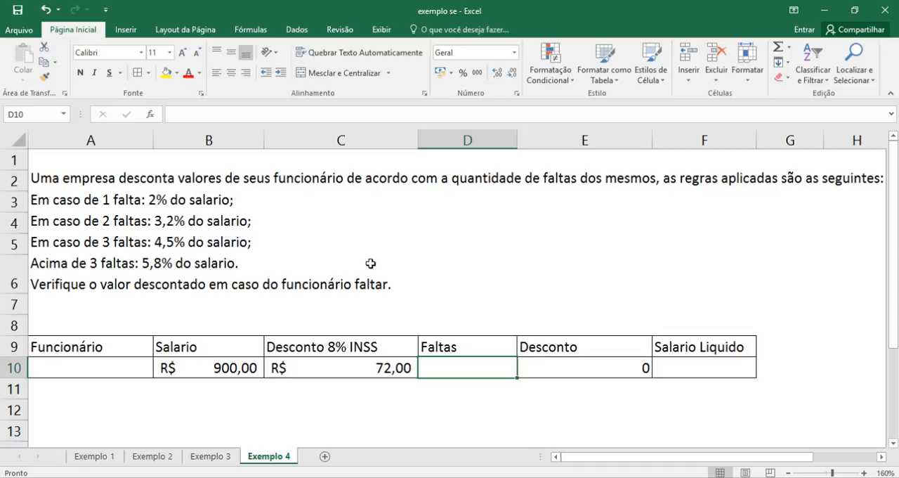
text(1)
key(Return)
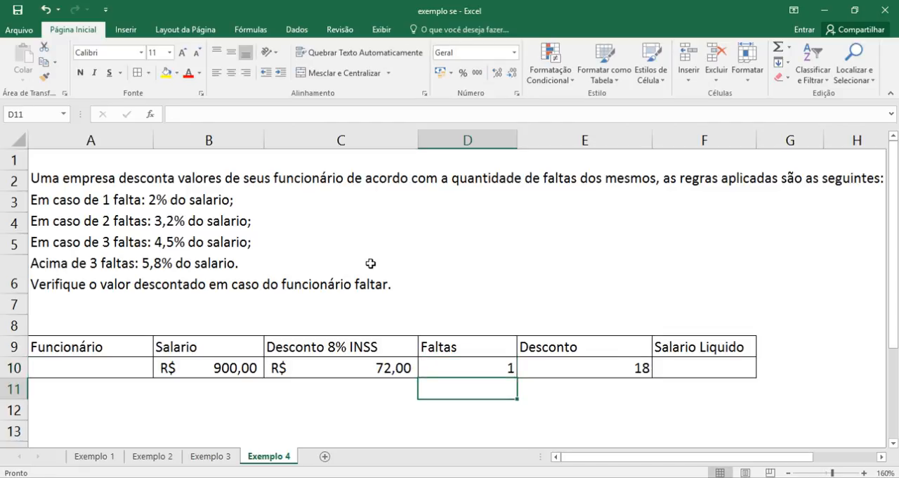
key(Up)
text(2)
key(Return)
key(Up)
text(3)
key(Return)
key(Up)
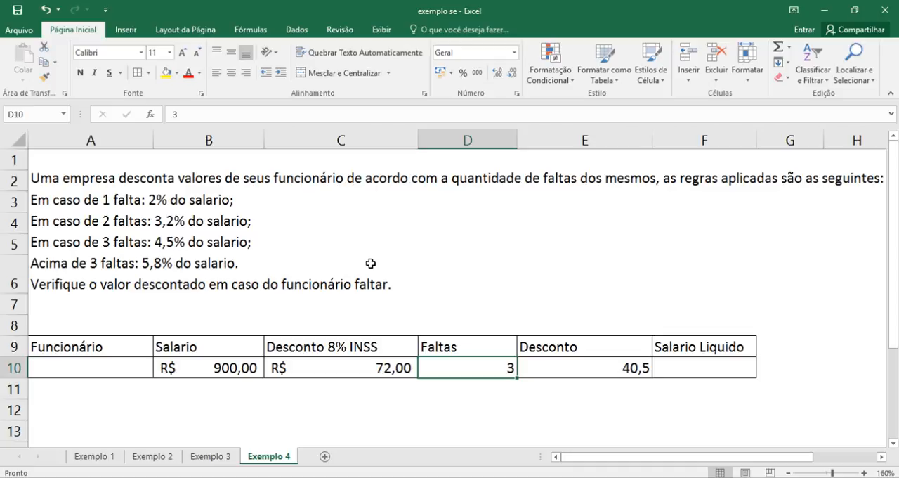
text(4)
key(Return)
key(Up)
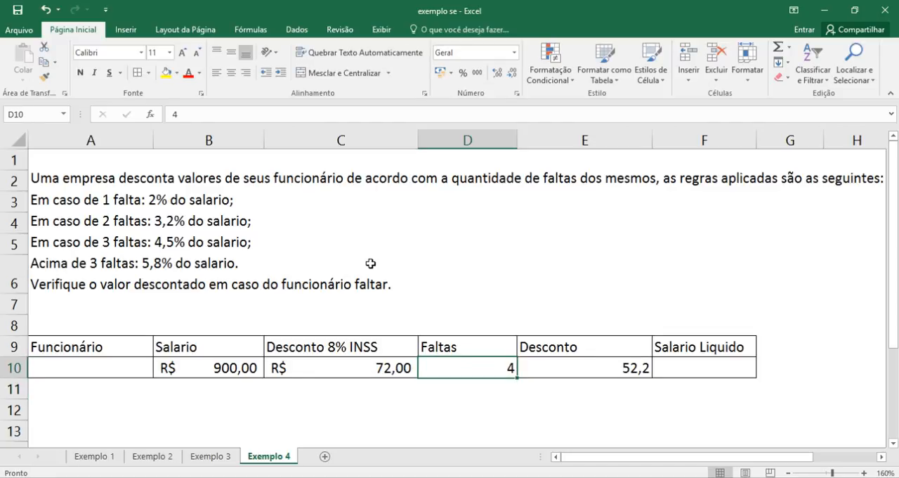
- Test the above-three rule with 5, 6, 7, 8 and 10 absences in turn in D10, and select the Desconto cell E10
text(5)
key(Return)
key(Up)
text(6)
key(Return)
key(Up)
text(7)
key(Return)
key(Up)
text(8)
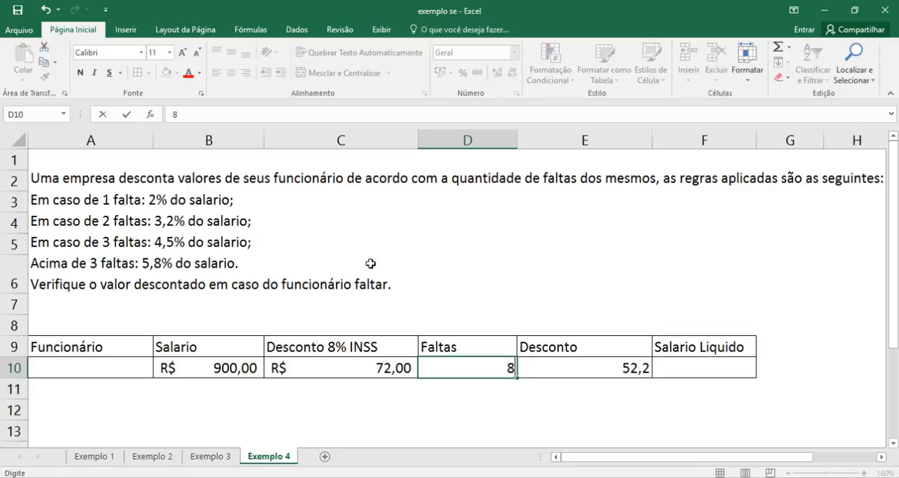
key(Return)
key(Up)
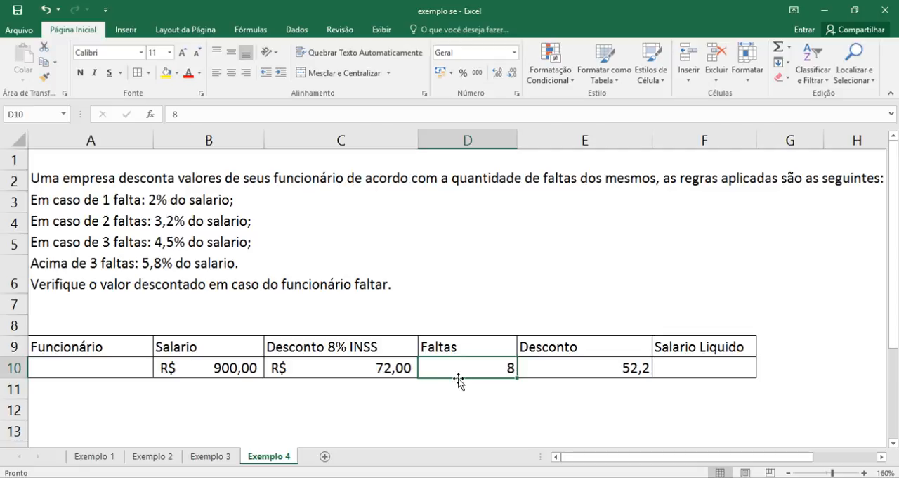
text(10)
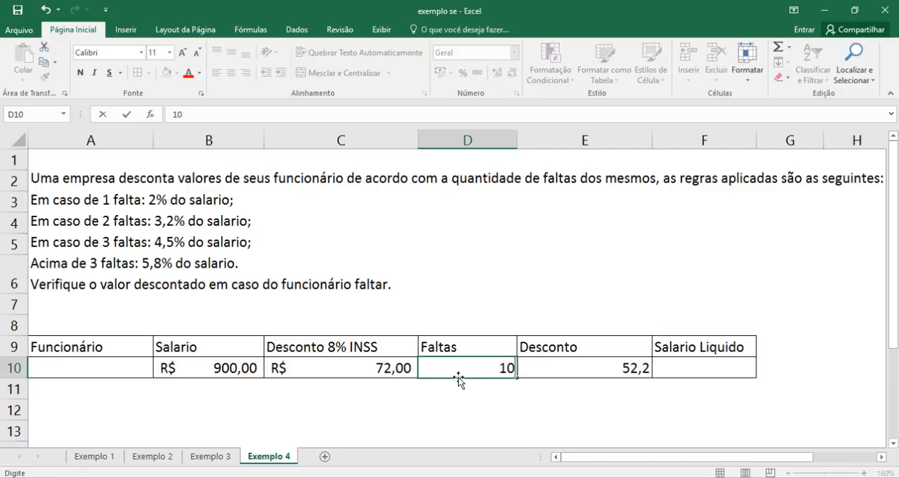
key(Return)
click(578, 368)
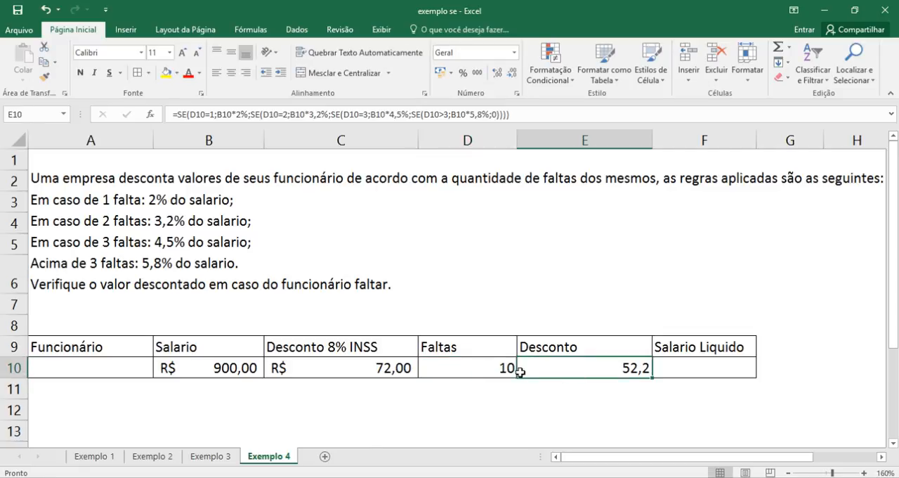
- Check the low end of the discount rules by entering 1 and 0 absences in turn in D10
click(499, 370)
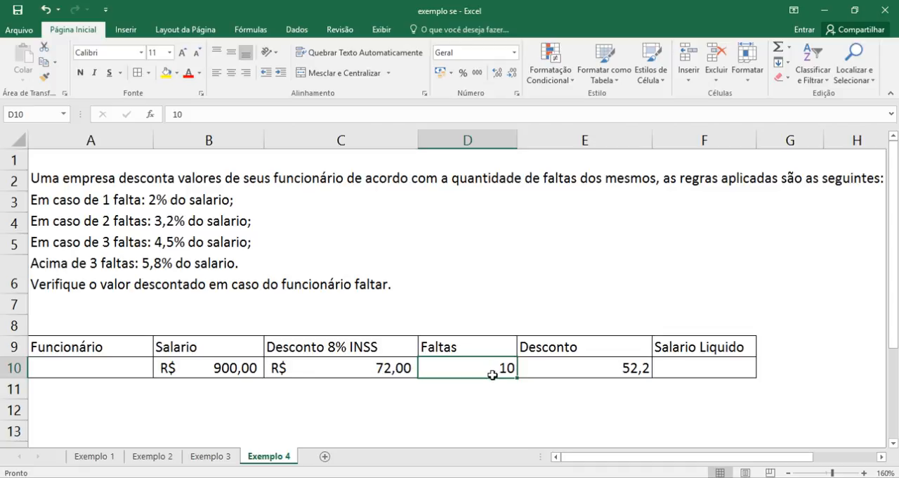
text(1)
key(Return)
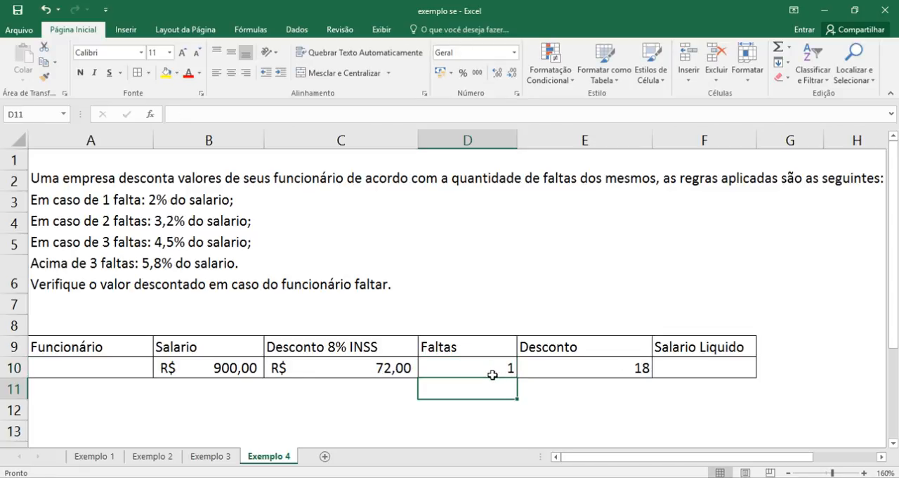
click(493, 376)
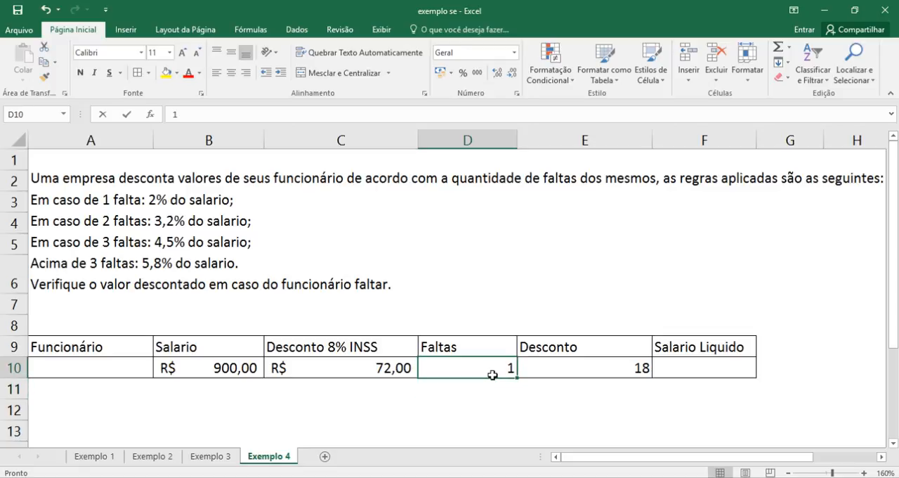
text(0)
key(Return)
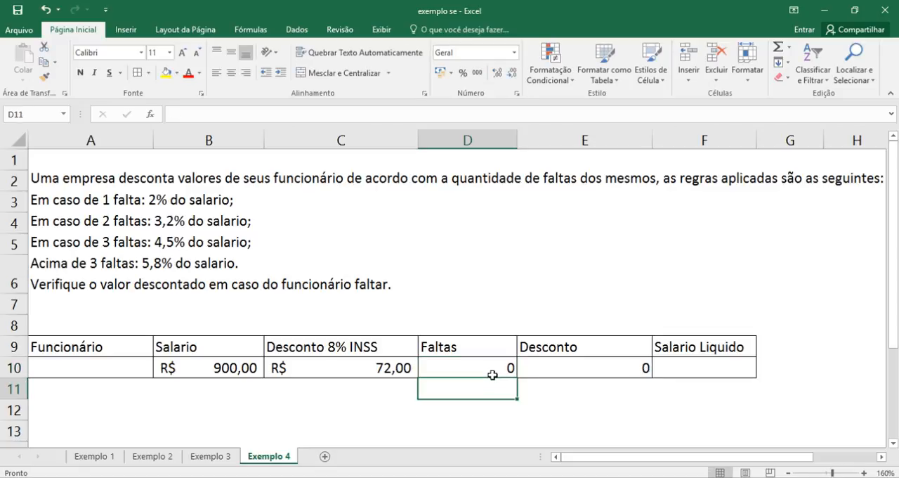
- Enter the formula =B10-C10-E10 in the Salario Liquido cell F10 to subtract both discounts from the salary
click(693, 369)
text(=)
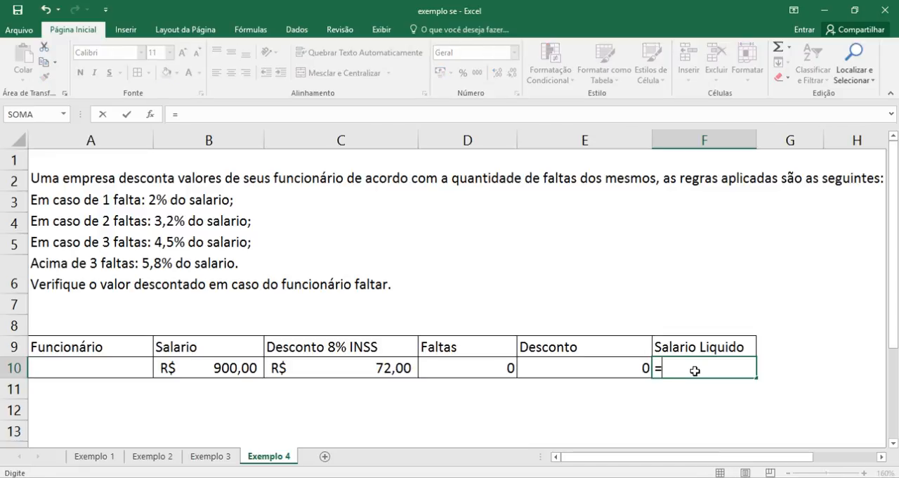
click(242, 367)
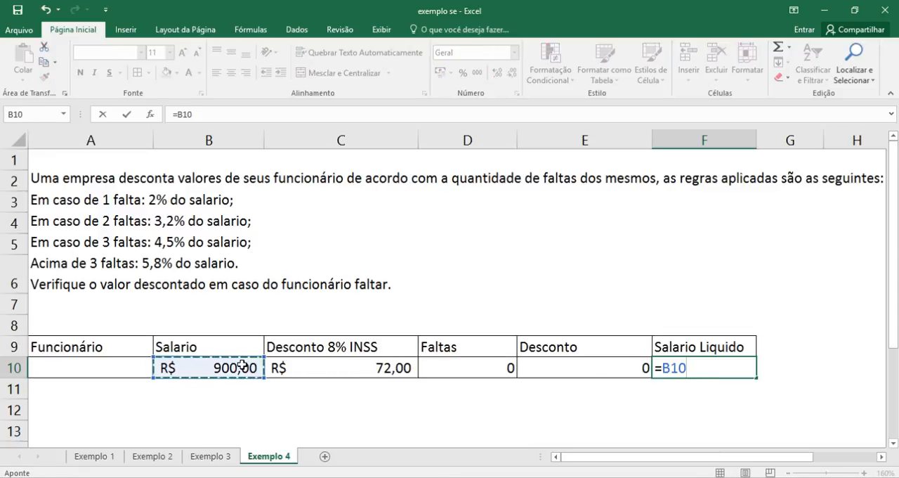
text(-)
click(363, 370)
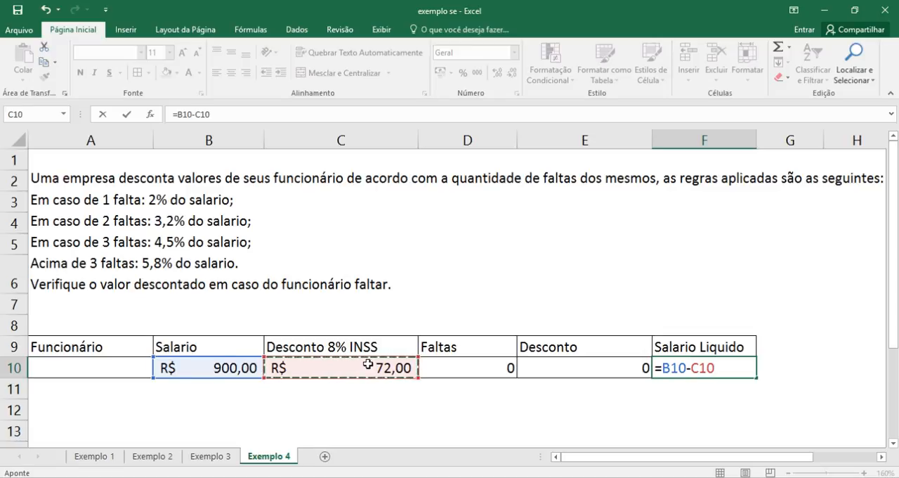
text(-)
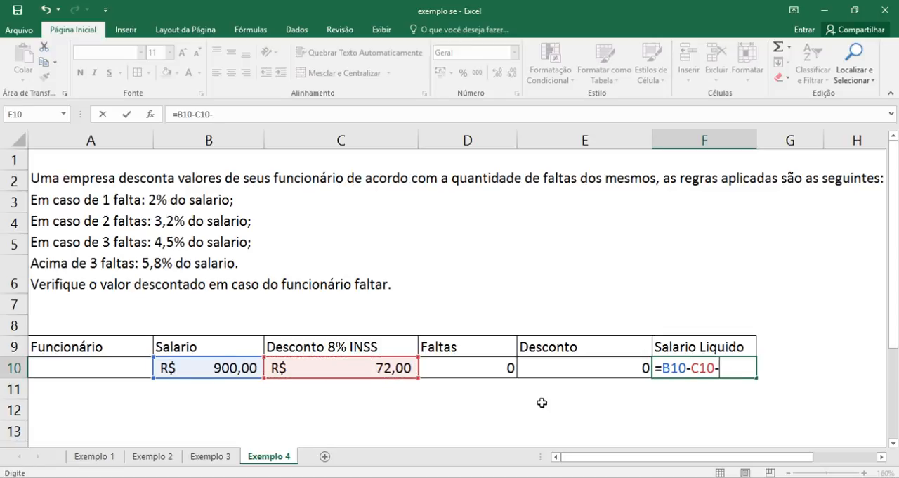
click(578, 370)
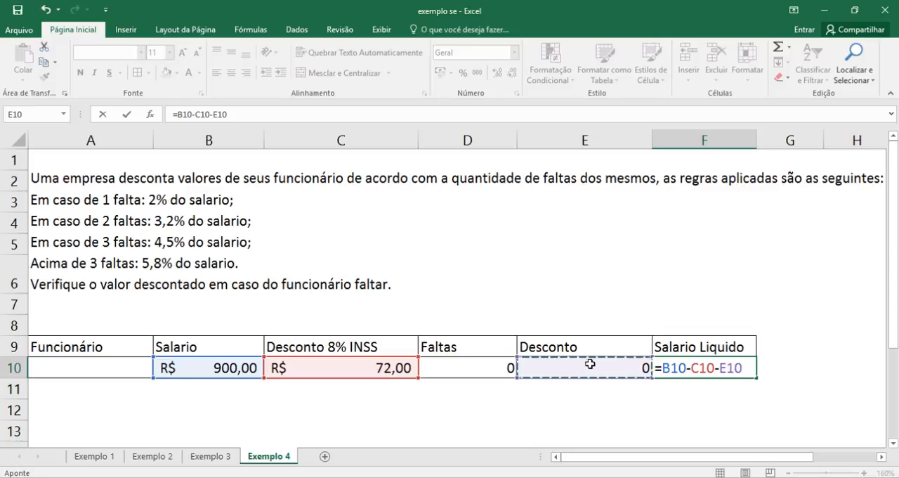
key(Return)
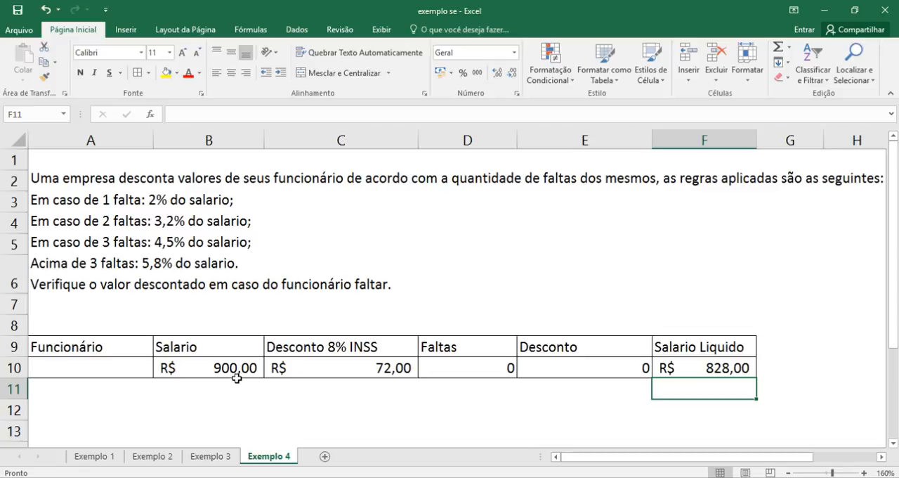
- Test the net salary by entering 1, 2 and 3 absences in turn in D10, ending with 4
click(453, 368)
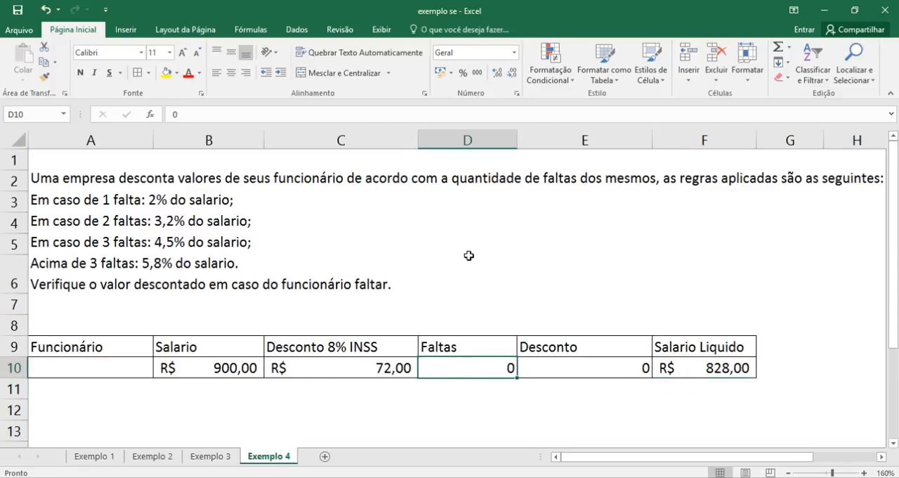
text(1)
key(Return)
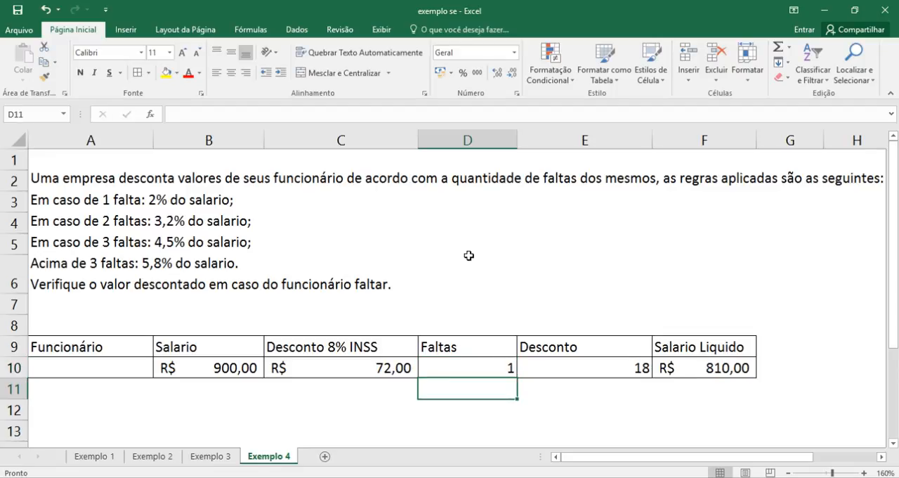
key(Up)
text(2)
key(Return)
key(Up)
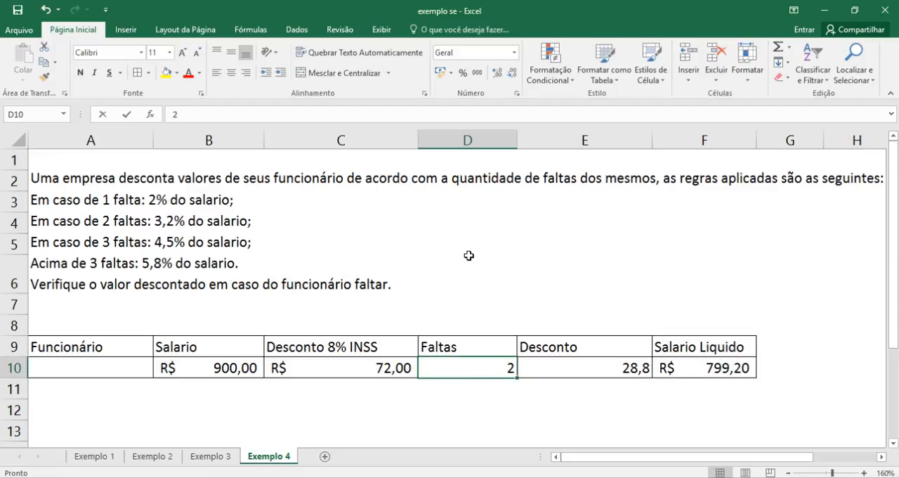
text(3)
key(Return)
key(Up)
text(4)
key(Return)
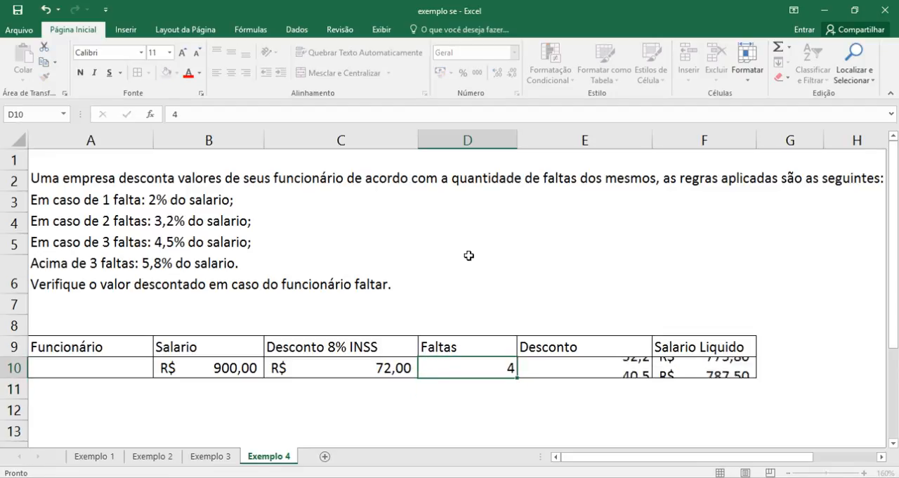
key(Up)
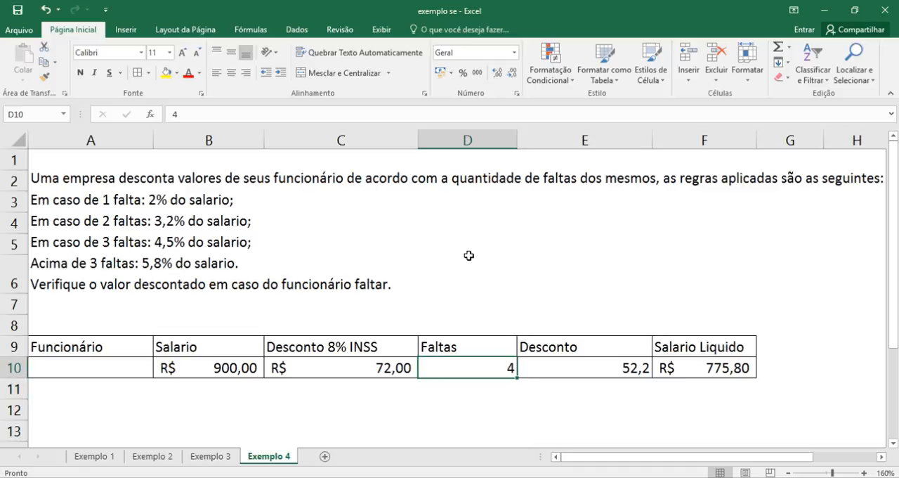
- Test the net salary for the above-three rule by entering 4 and 6 absences in turn in D10
text(4)
key(Return)
key(Up)
text(6)
key(Return)
key(Up)
- Begin an =SE( formula in empty cell A12, try nesting the E function as its logical test, and remove E again
click(63, 407)
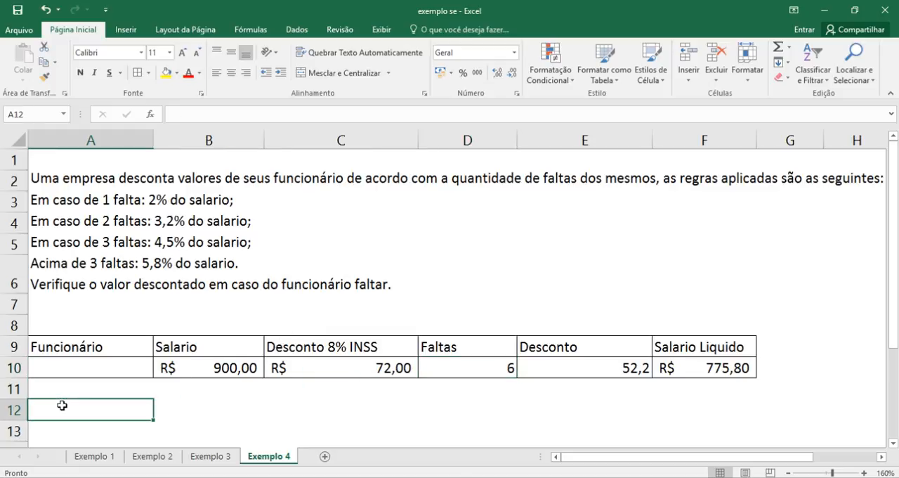
text(=se)
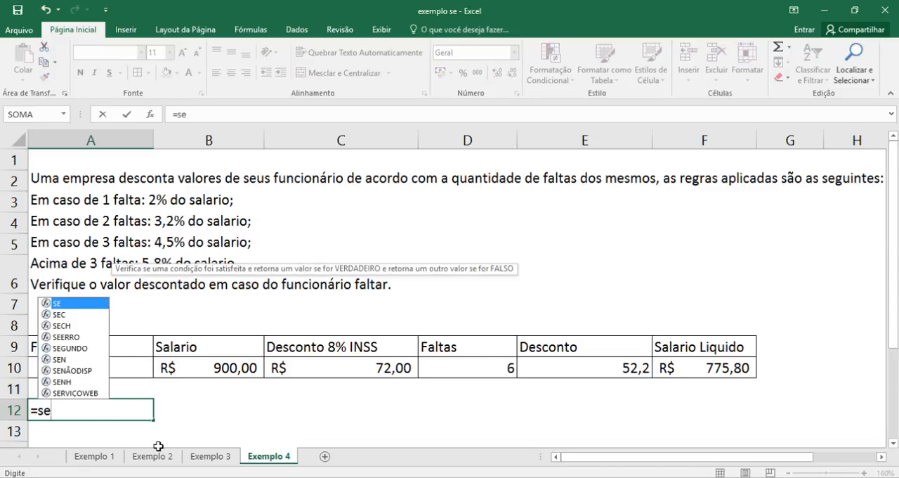
key(Tab)
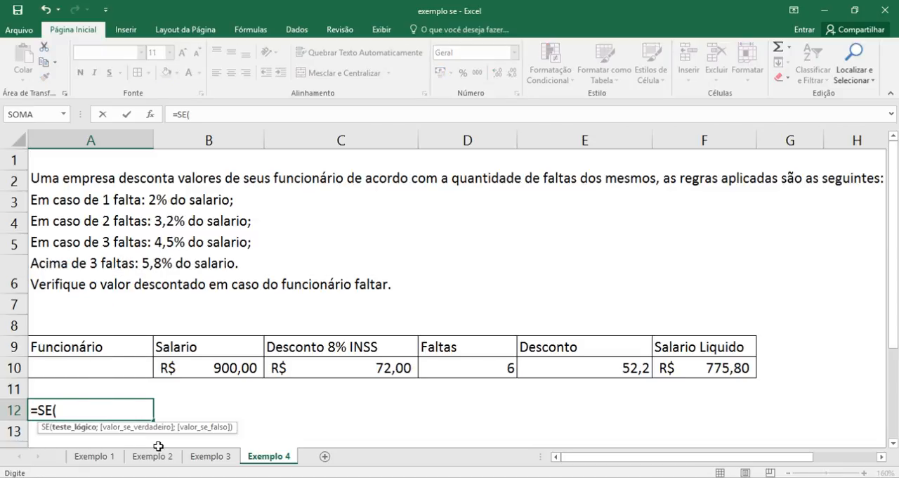
text(e)
key(Tab)
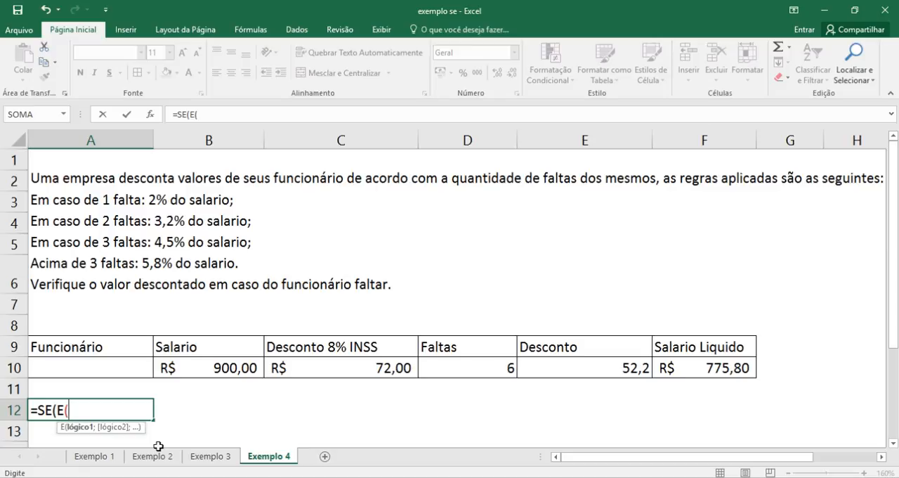
key(BackSpace)
key(BackSpace)
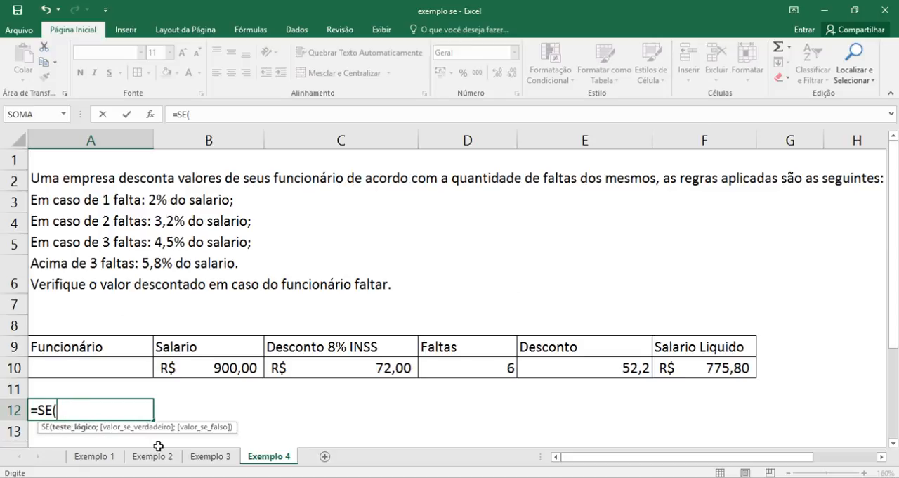
- Try nesting the OU function as the logical test of the SE formula in A12, and clear the cell without keeping a formula
text(ou)
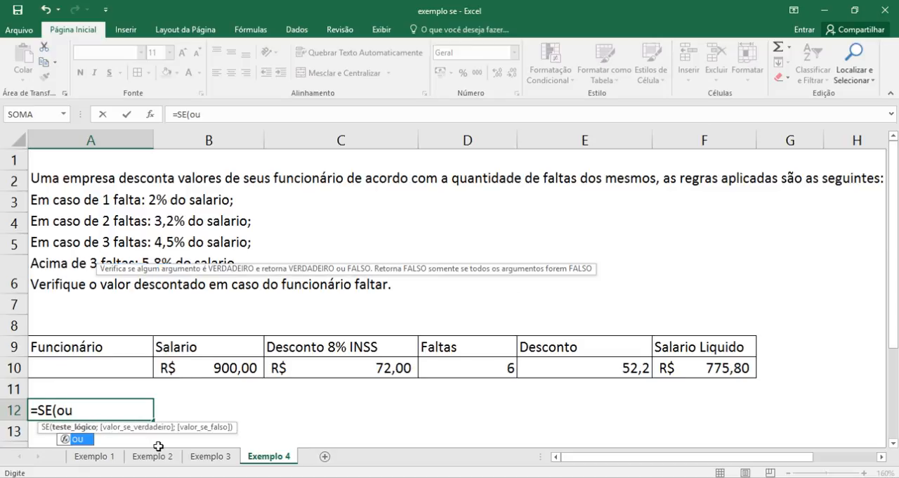
key(Tab)
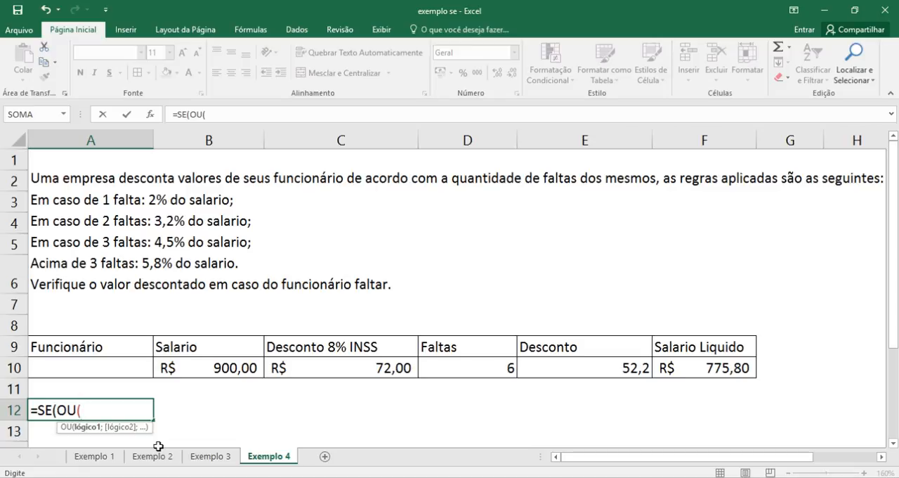
key(BackSpace)
key(BackSpace)
key(BackSpace)
key(BackSpace)
key(BackSpace)
key(BackSpace)
key(BackSpace)
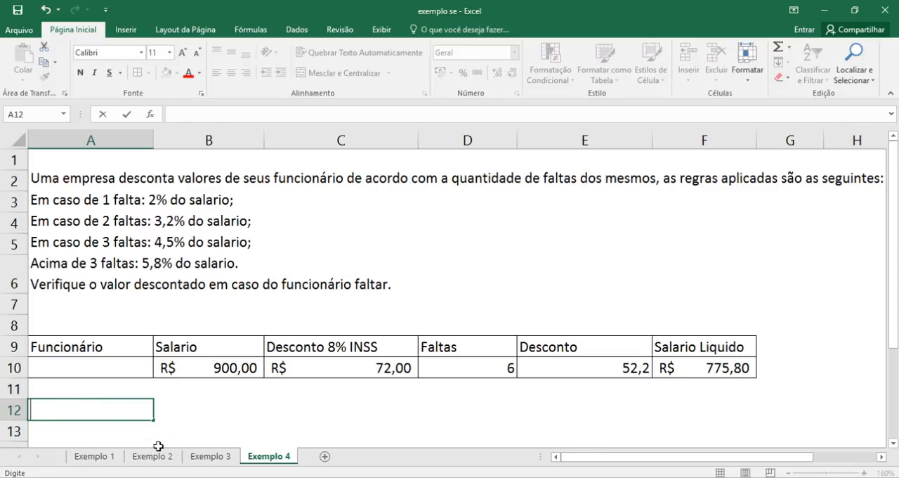
key(Up)
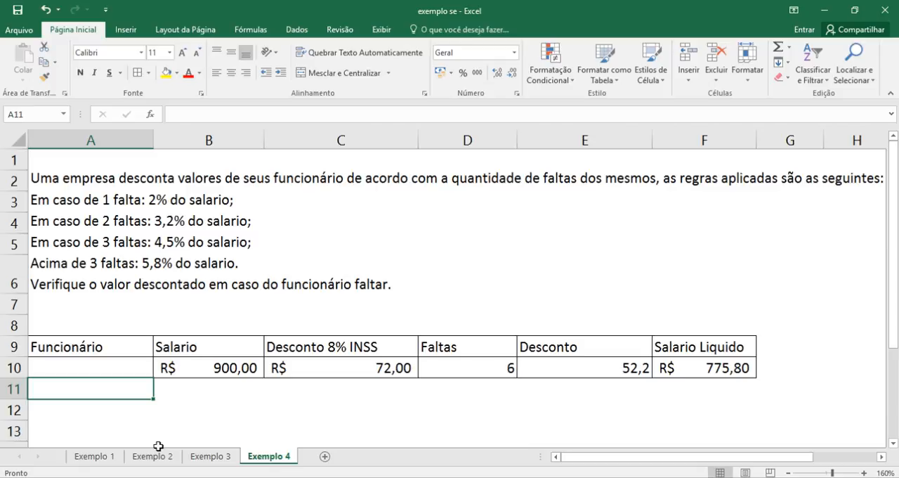
key(Up)
key(Up)
key(Up)
key(Up)
key(Up)
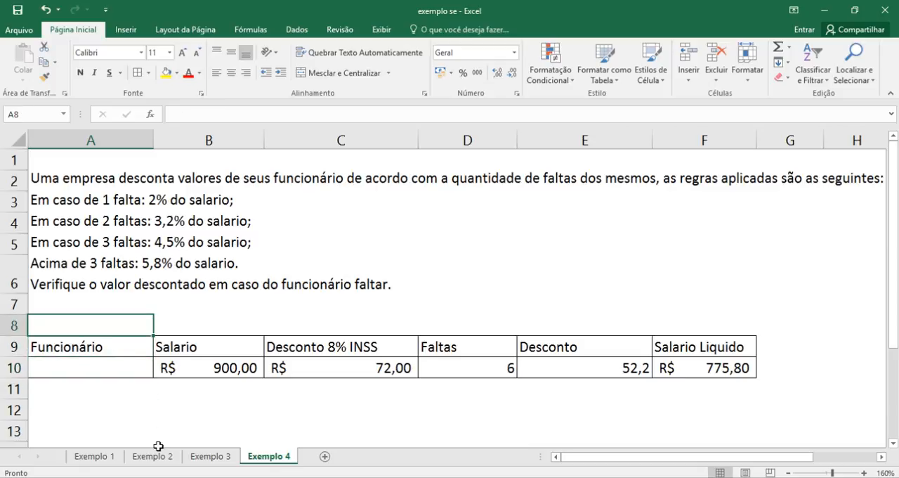
key(Down)
key(Down)
key(Down)
key(Down)
key(Right)
key(Right)
key(Right)
key(Right)
key(Right)
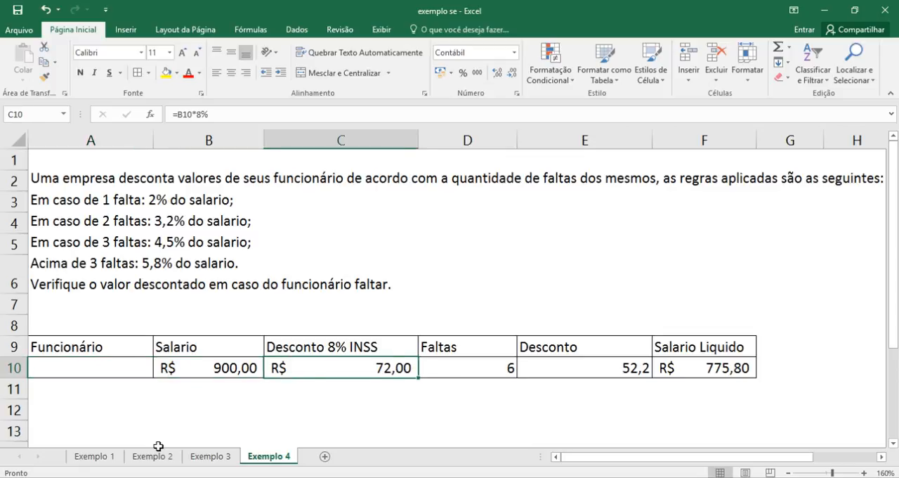
key(Down)
key(Left)
key(Left)
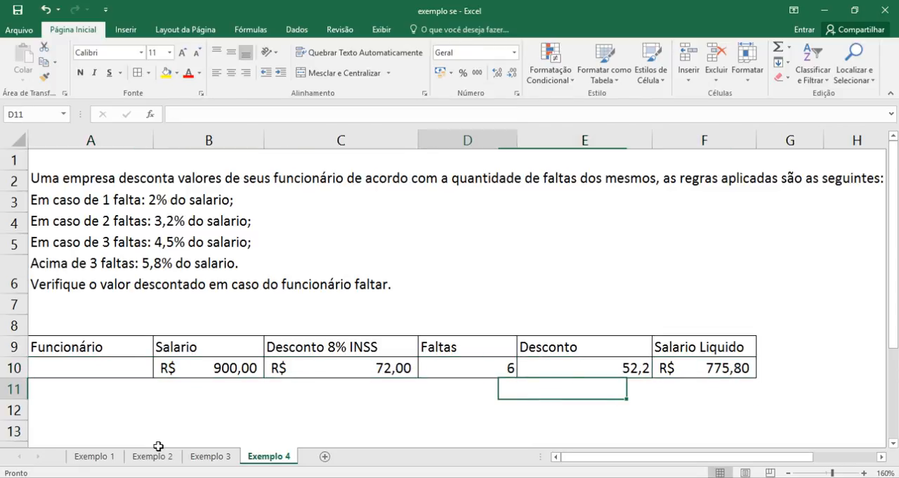
key(Up)
key(Left)
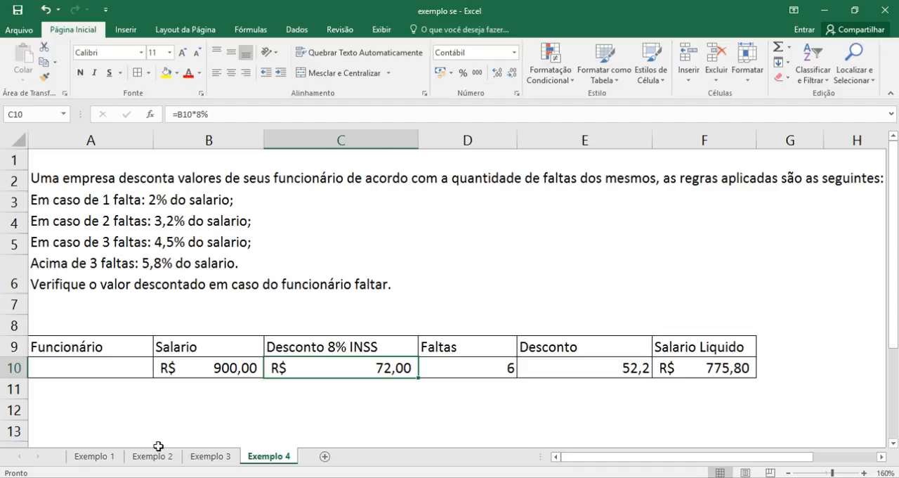
key(Right)
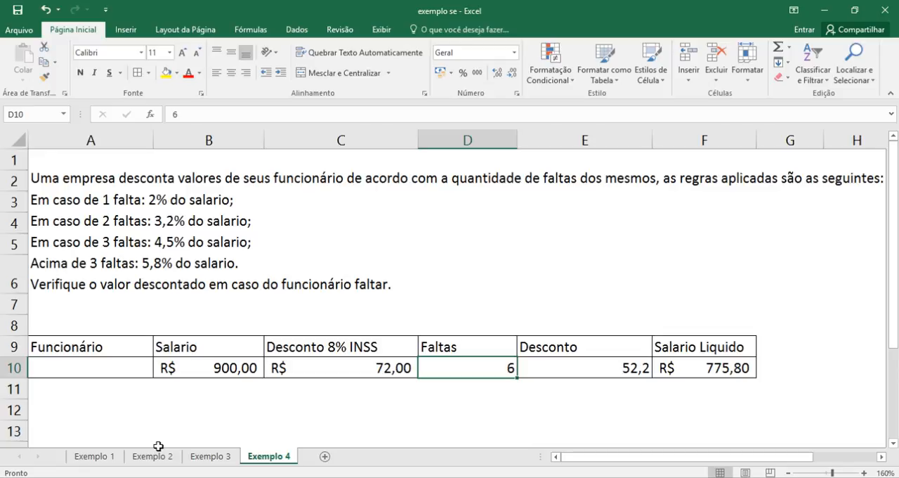
key(Down)
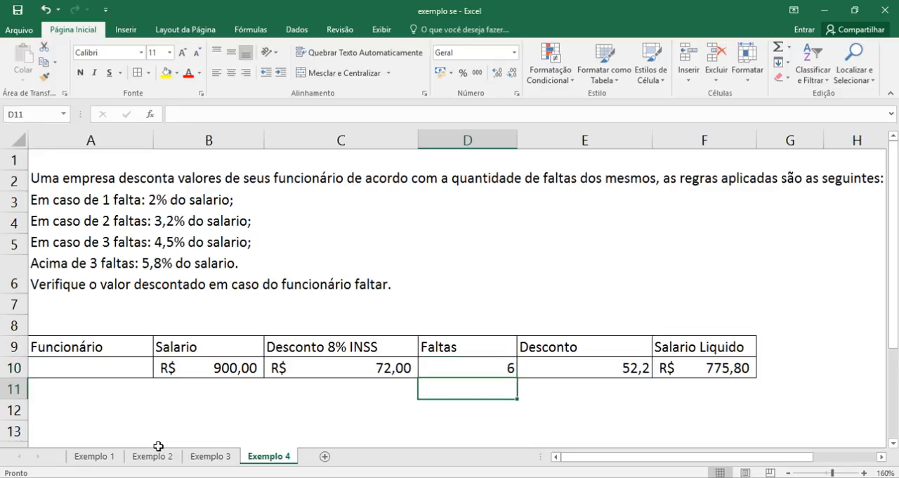
key(Down)
key(Left)
key(Left)
key(Left)
key(Up)
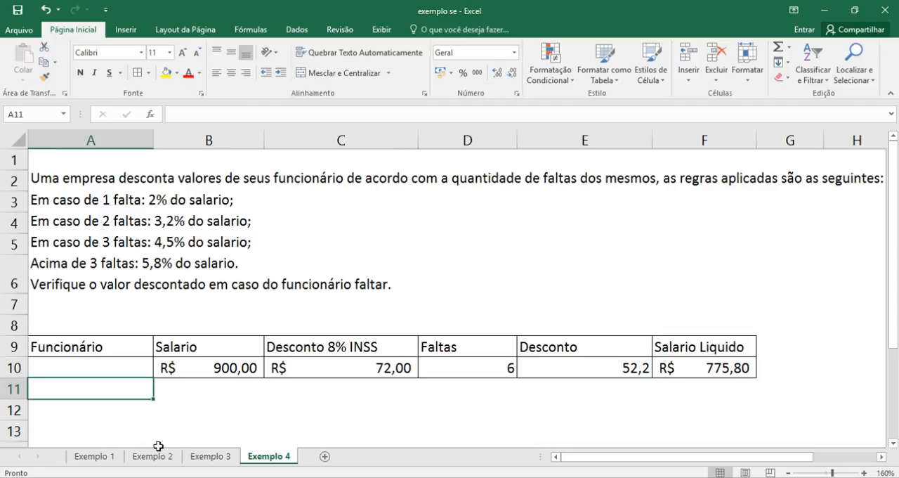